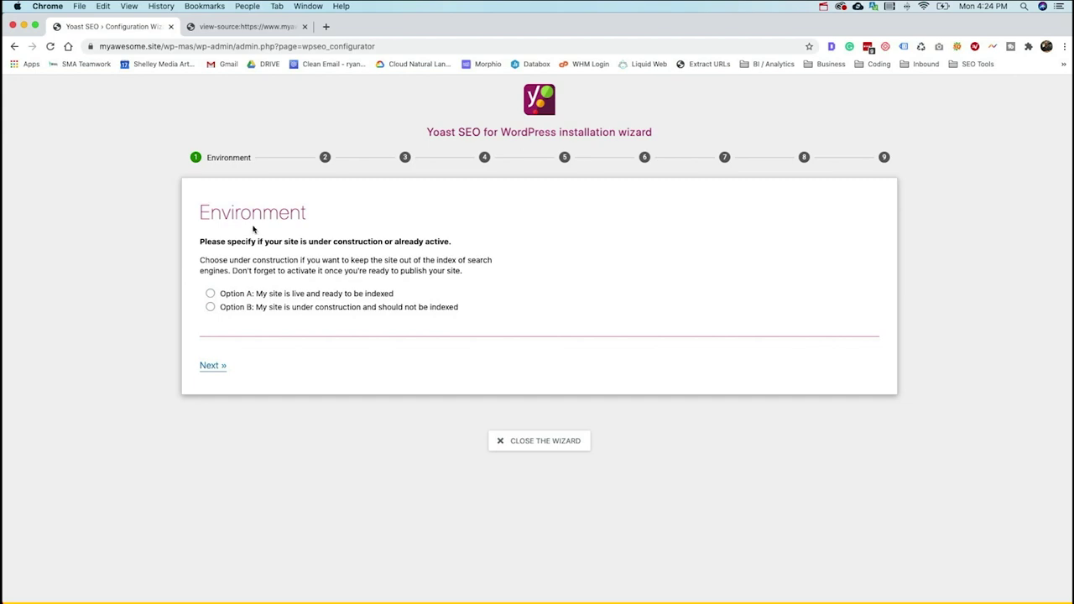
# - In the Yoast wizard, mark the site as under construction (Option B) and as a small offline business
pyautogui.click(230, 307)
pyautogui.click(211, 366)
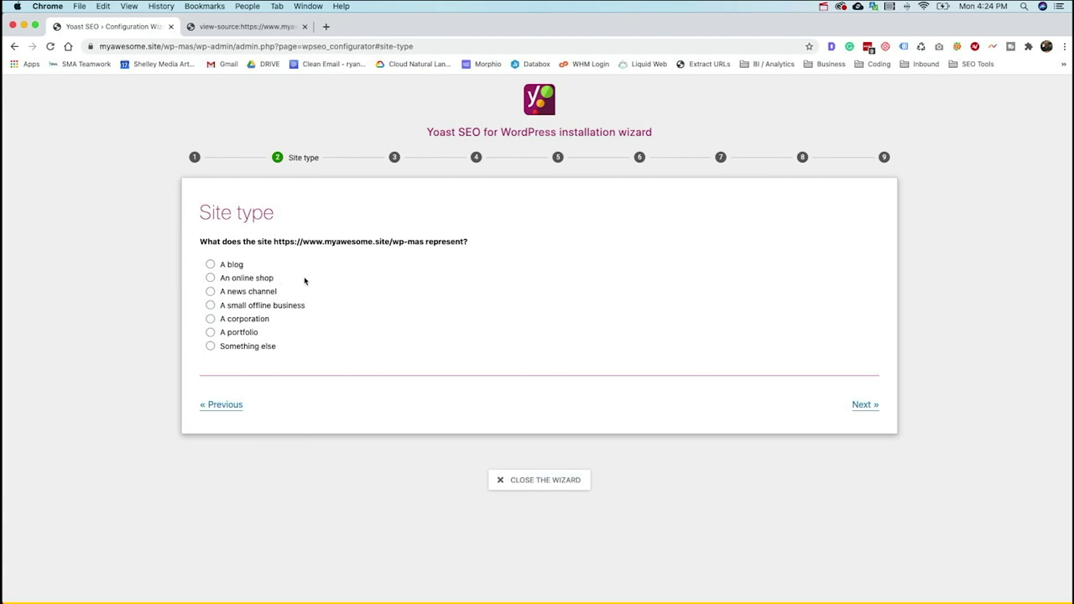
pyautogui.click(211, 306)
pyautogui.click(859, 405)
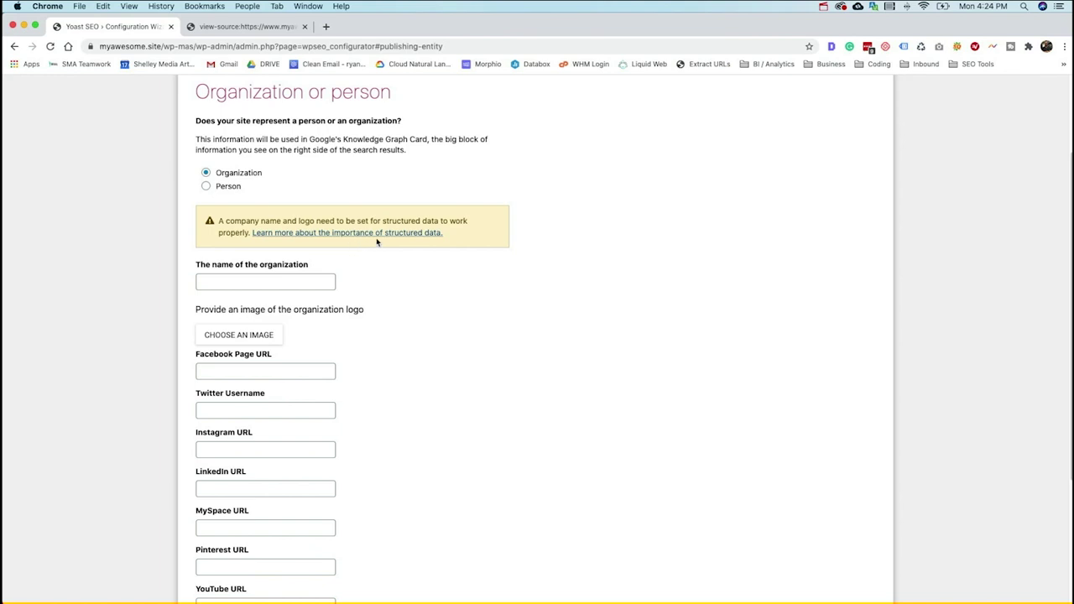
# - Name the organization 'SMA marketing' and choose the SMA Marketing image from the media library as its logo
pyautogui.moveTo(310, 140); pyautogui.dragTo(434, 140)
pyautogui.click(451, 165)
pyautogui.click(246, 280)
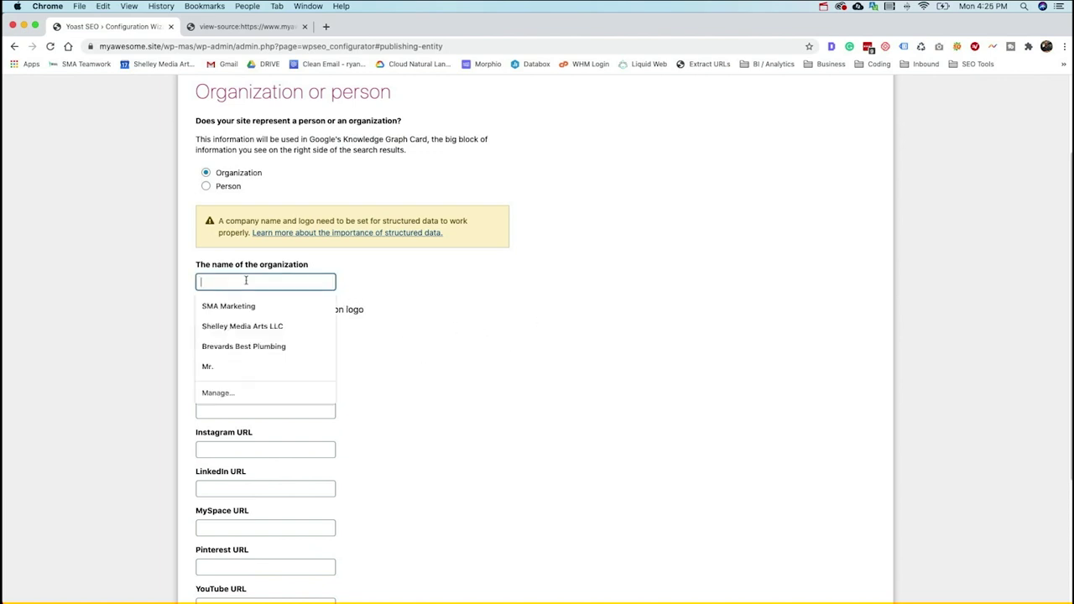
pyautogui.write('SMA marketing')
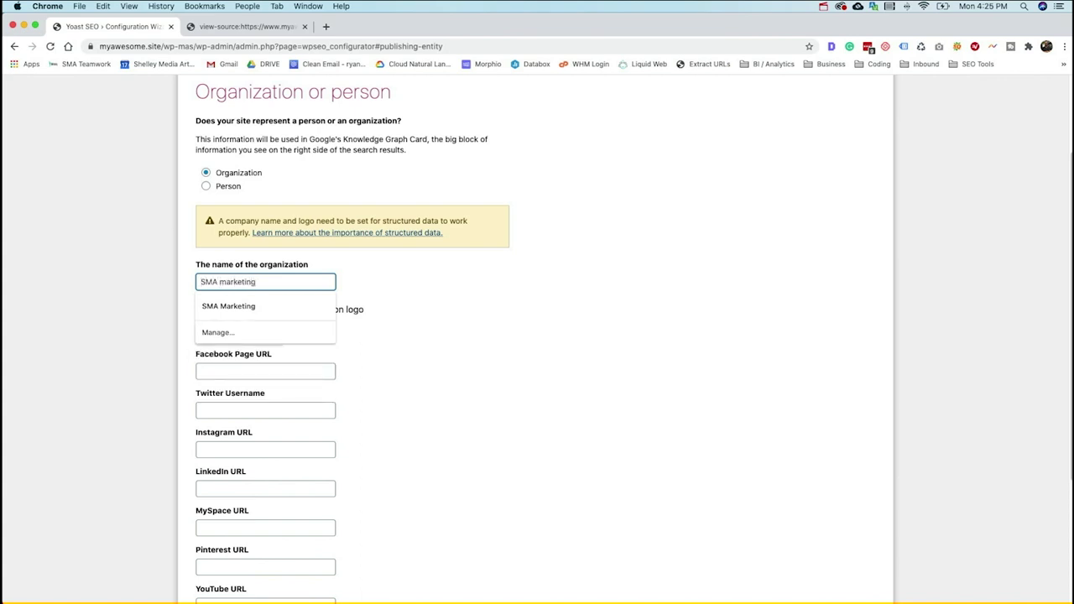
pyautogui.click(407, 328)
pyautogui.click(257, 333)
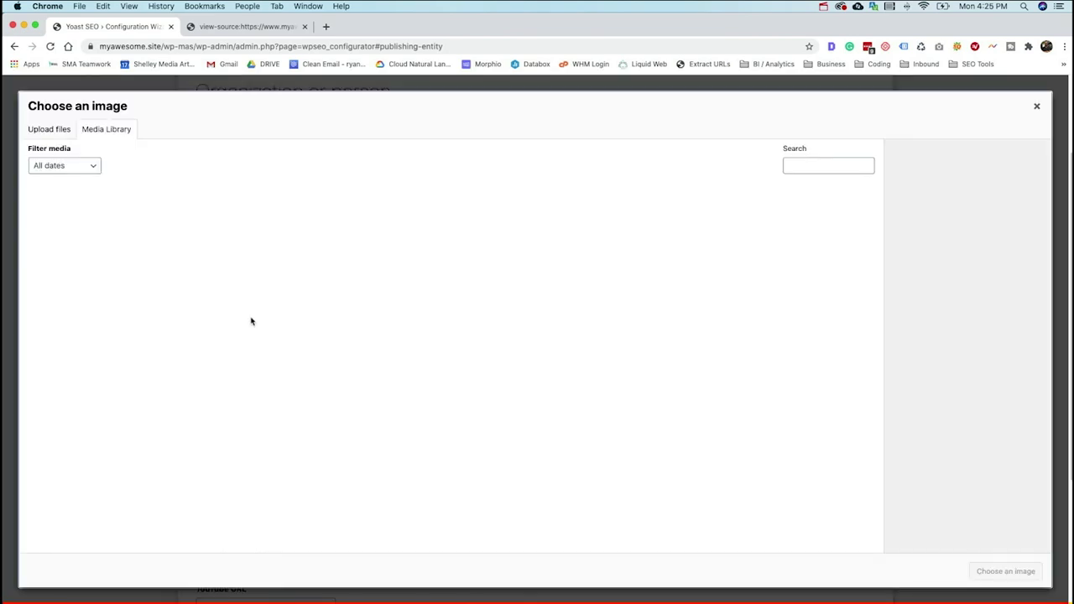
pyautogui.click(145, 232)
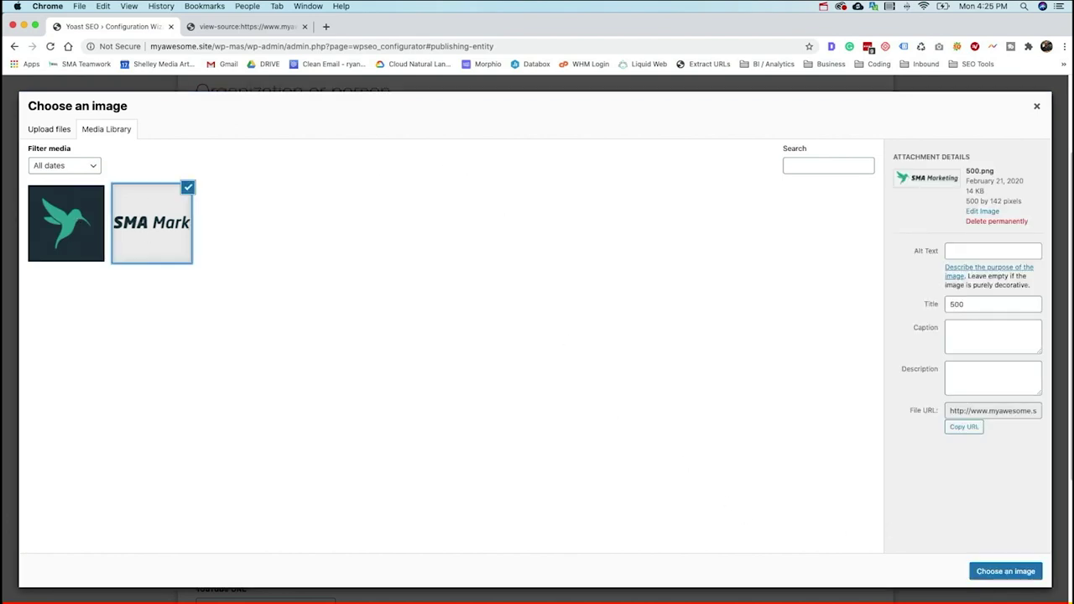
pyautogui.click(1015, 575)
pyautogui.scroll(-2, 276, 313)
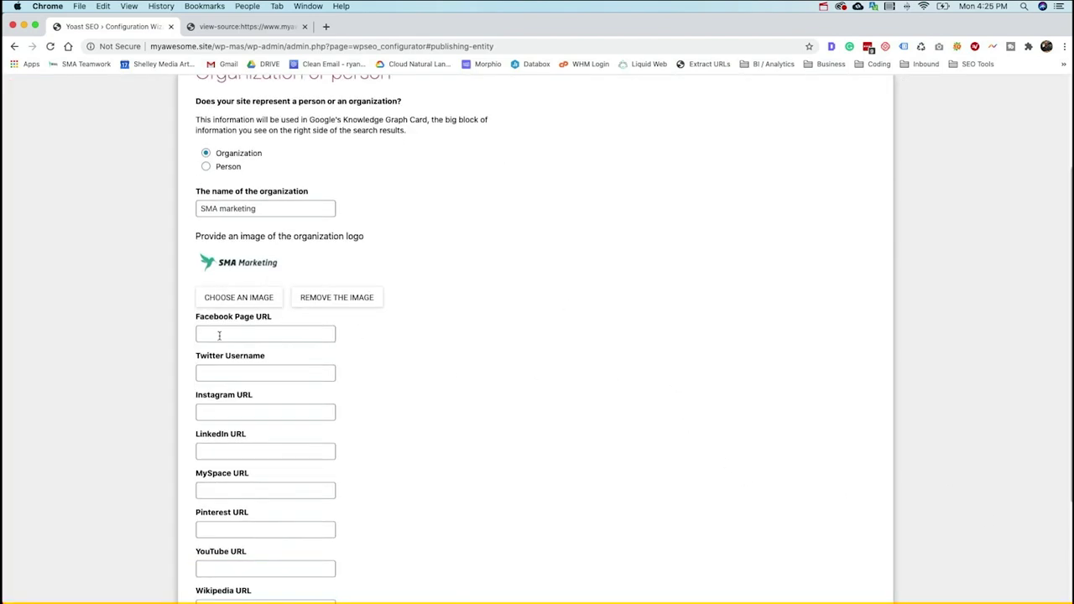
pyautogui.scroll(-4, 226, 470)
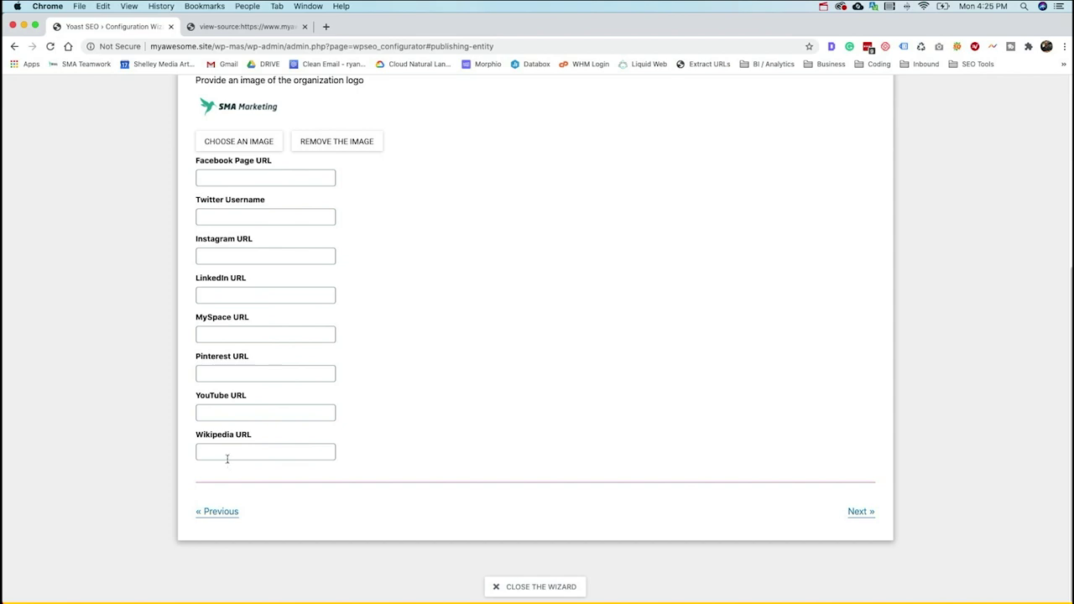
pyautogui.scroll(2, 227, 453)
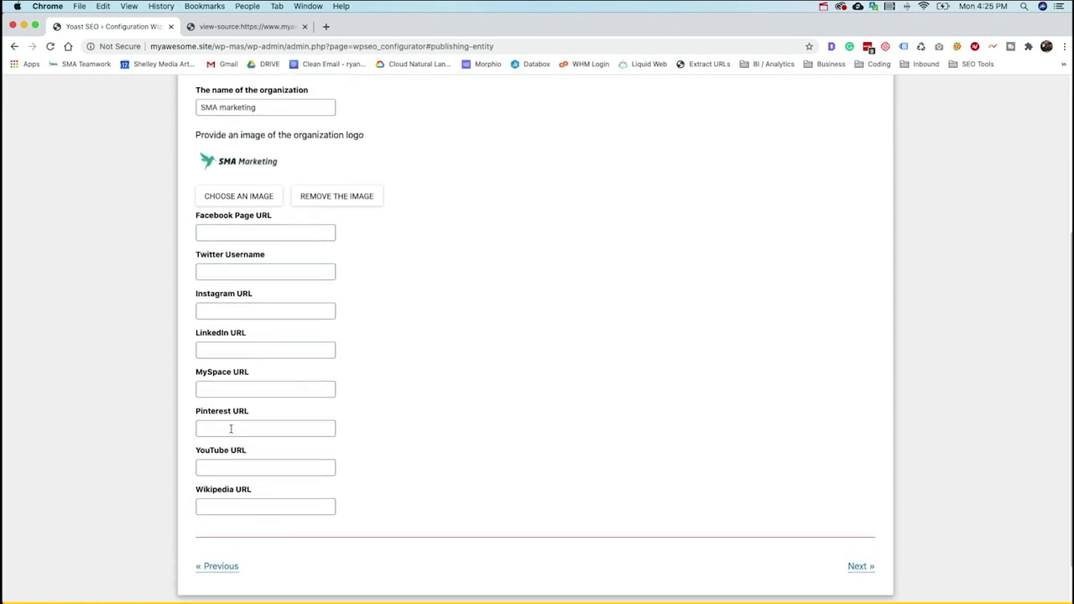
pyautogui.click(251, 234)
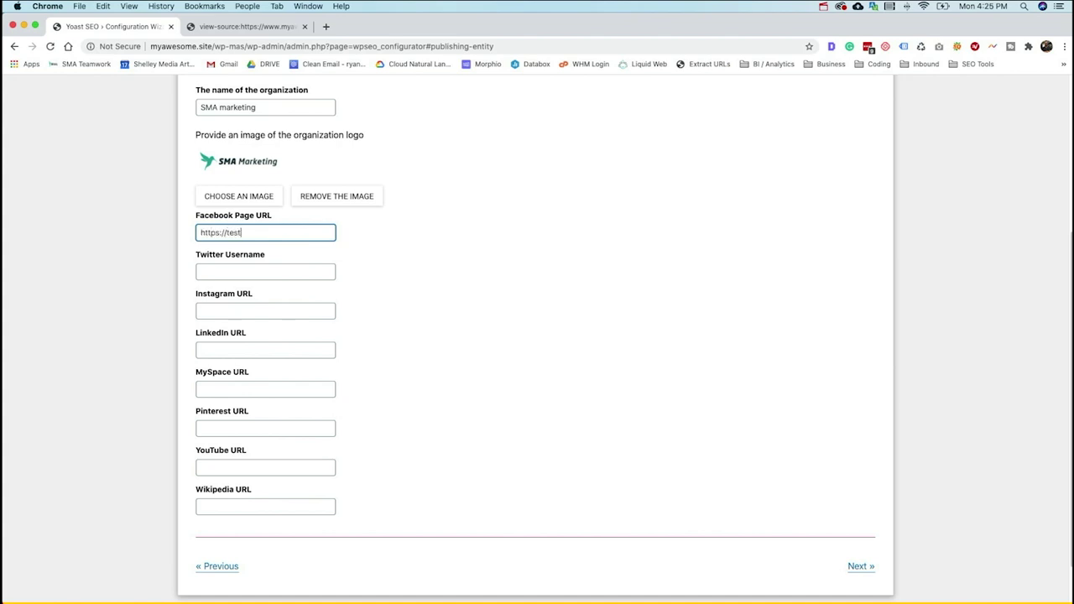
pyautogui.write('.com')
pyautogui.scroll(1, 331, 304)
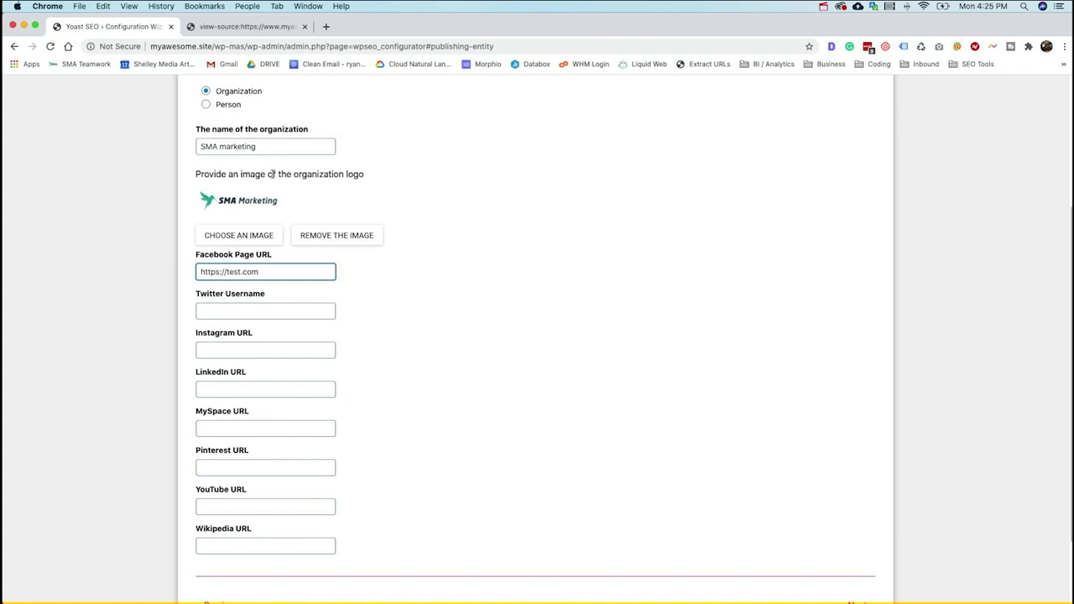
# - In a new tab, search Google for Microsoft Corporation to show its Knowledge Graph panel
pyautogui.click(326, 27)
pyautogui.write('micso')
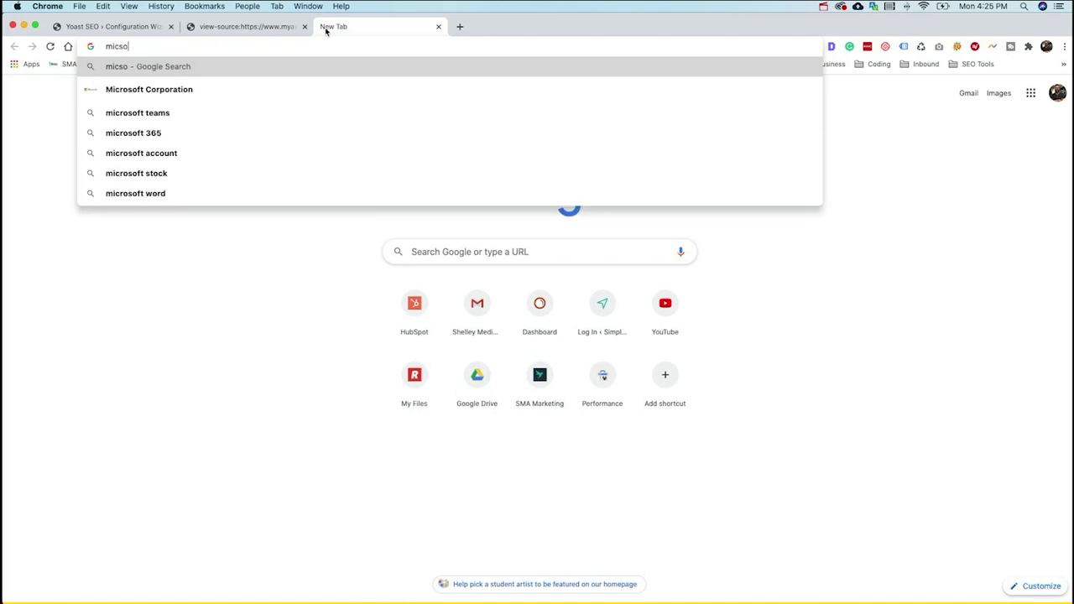
pyautogui.press('Down')
pyautogui.press('Return')
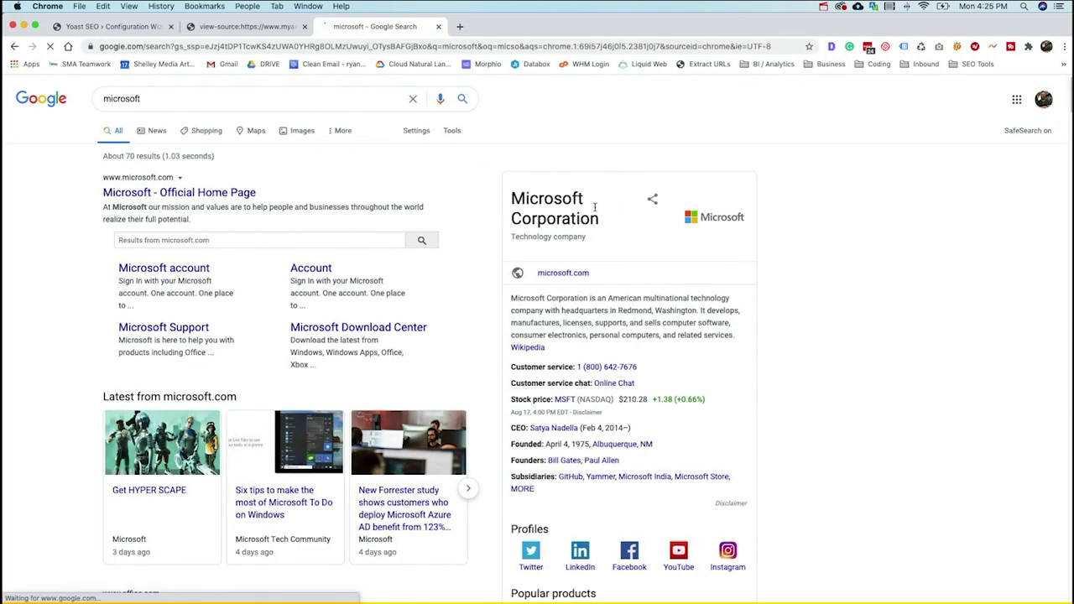
pyautogui.scroll(-1, 604, 268)
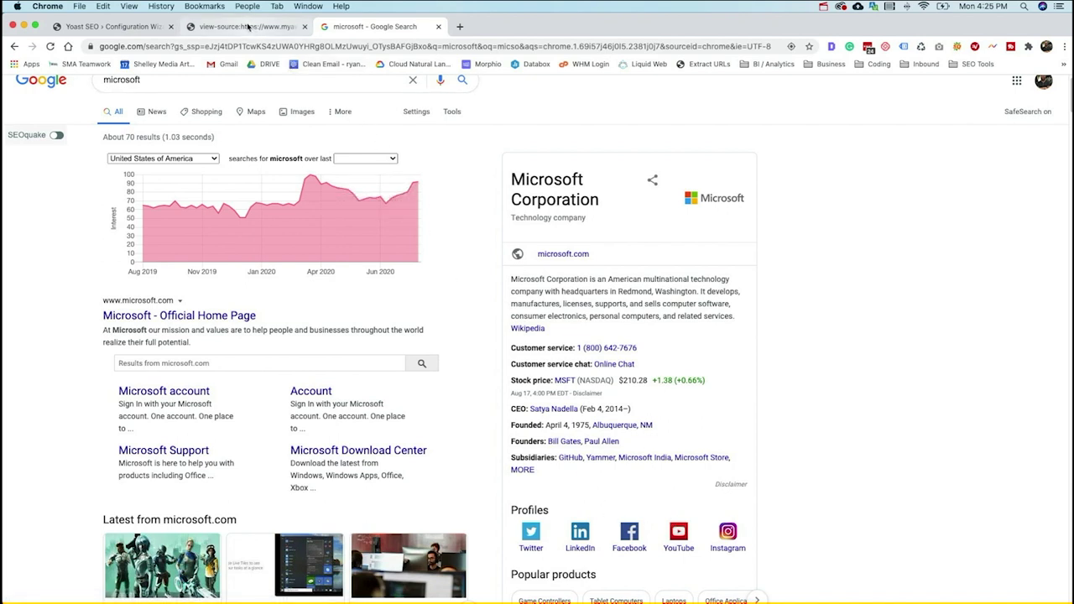
# - Go through the remaining Yoast wizard steps with multiple authors set to No and usage tracking declined
pyautogui.click(117, 26)
pyautogui.scroll(-2, 326, 270)
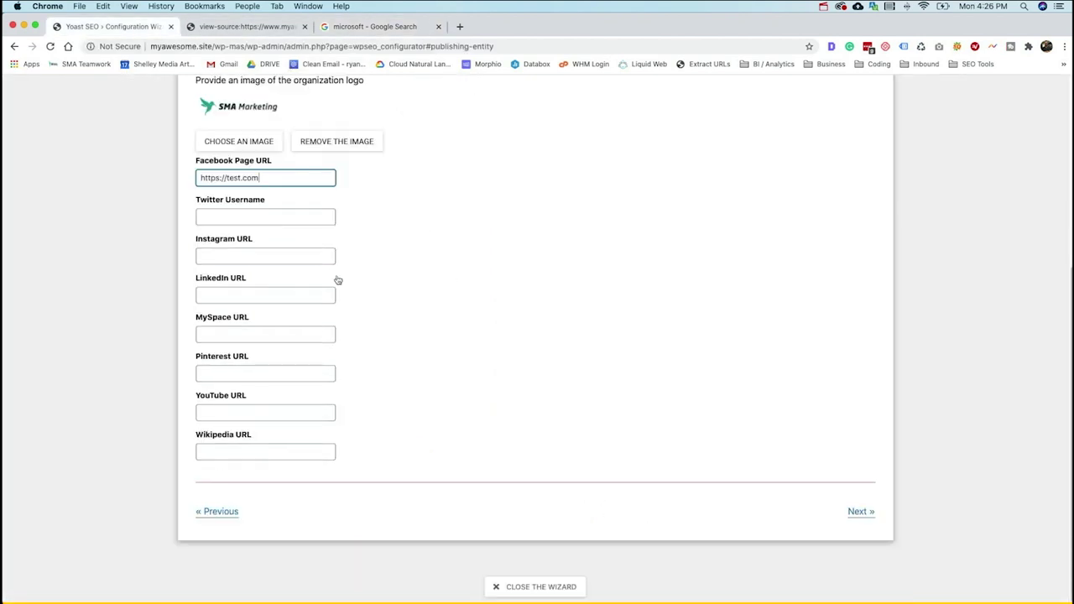
pyautogui.click(861, 514)
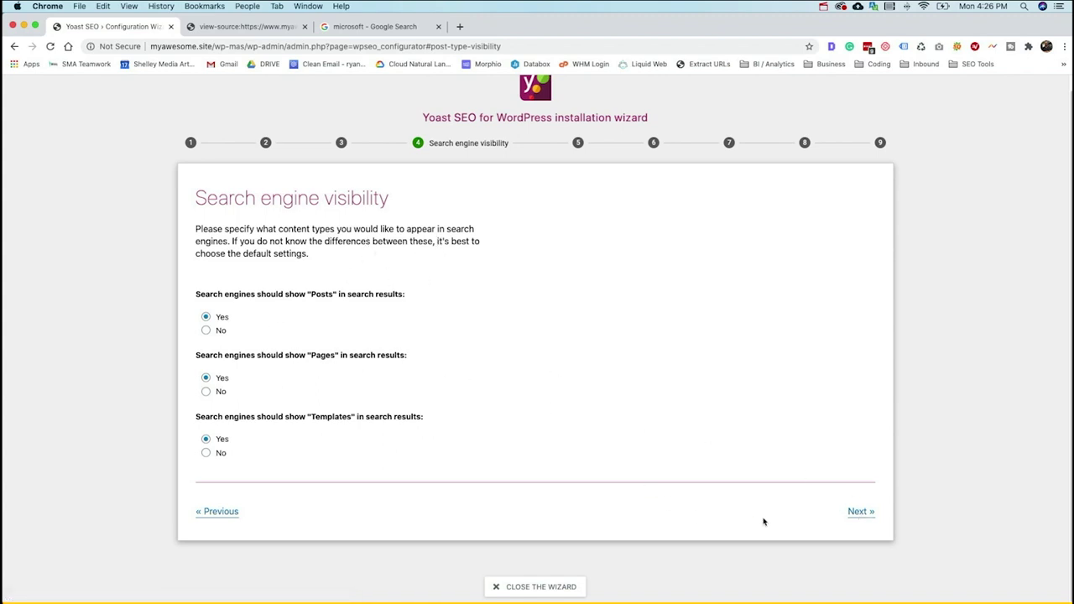
pyautogui.click(860, 510)
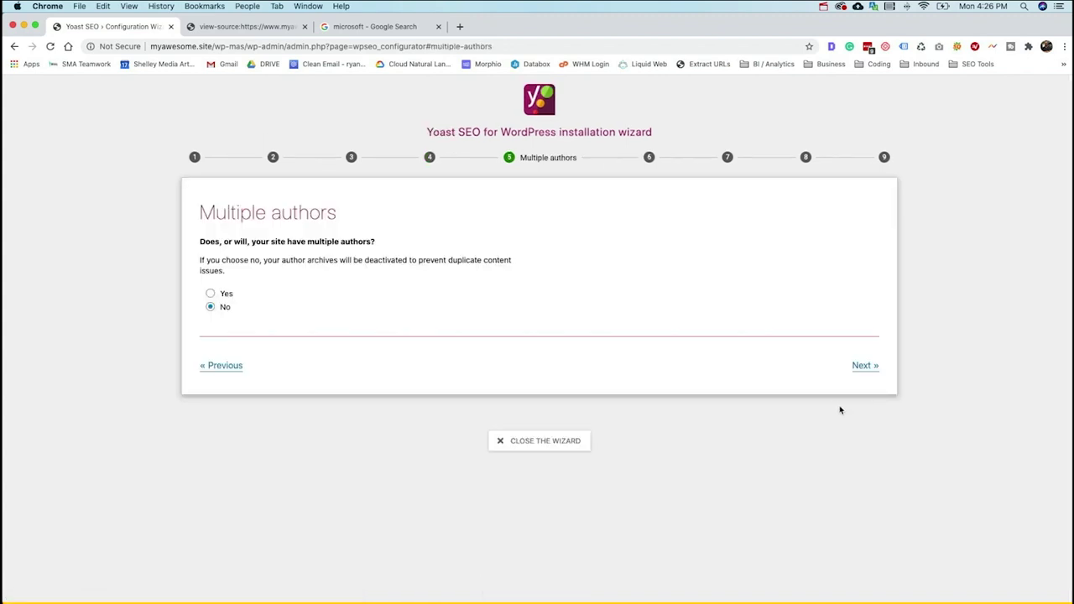
pyautogui.click(859, 367)
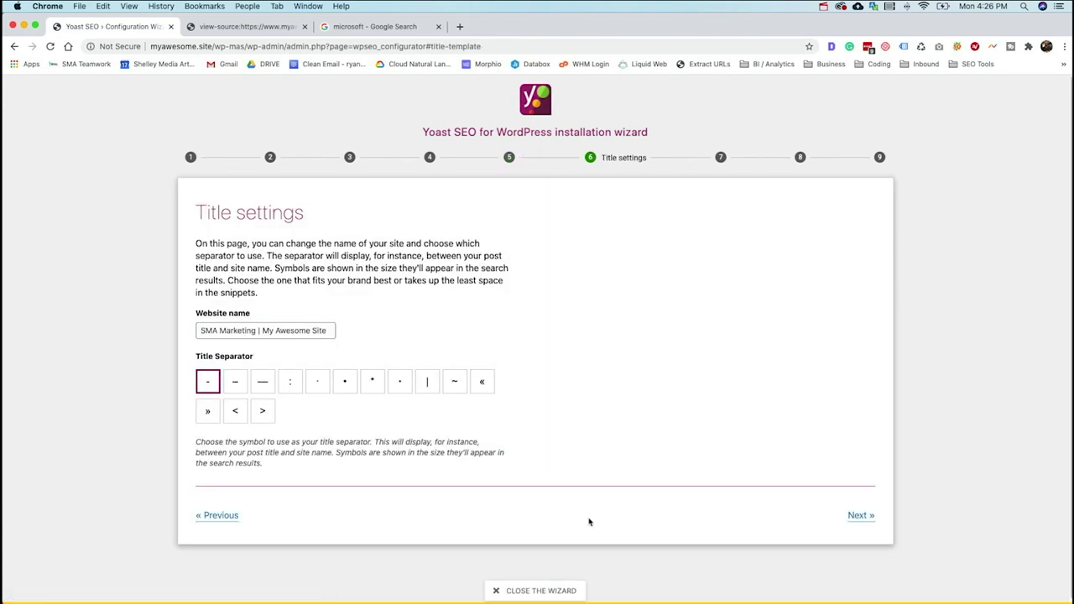
pyautogui.click(221, 518)
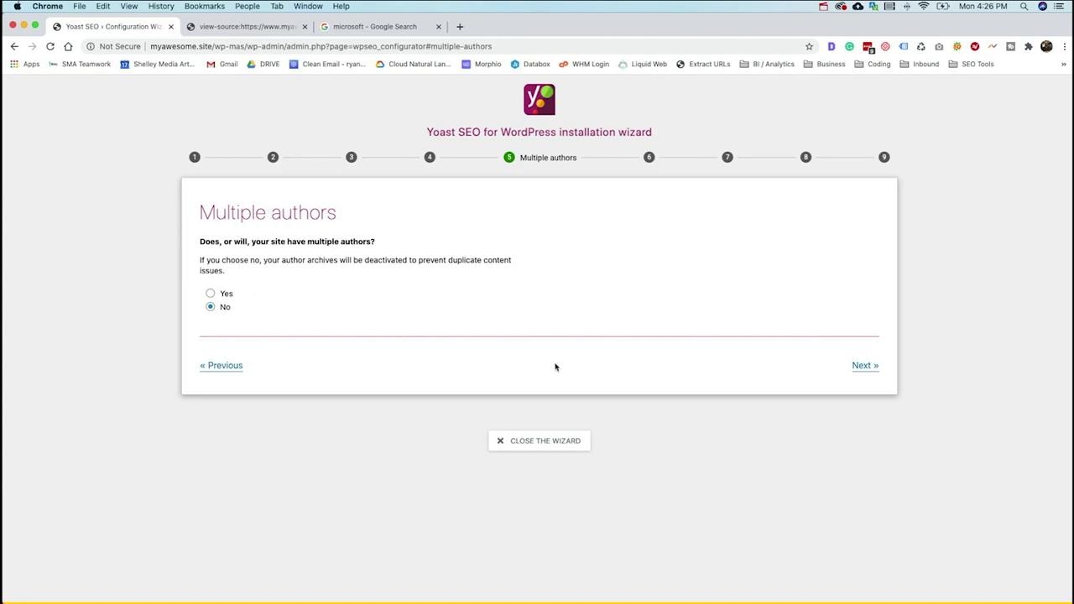
pyautogui.click(873, 370)
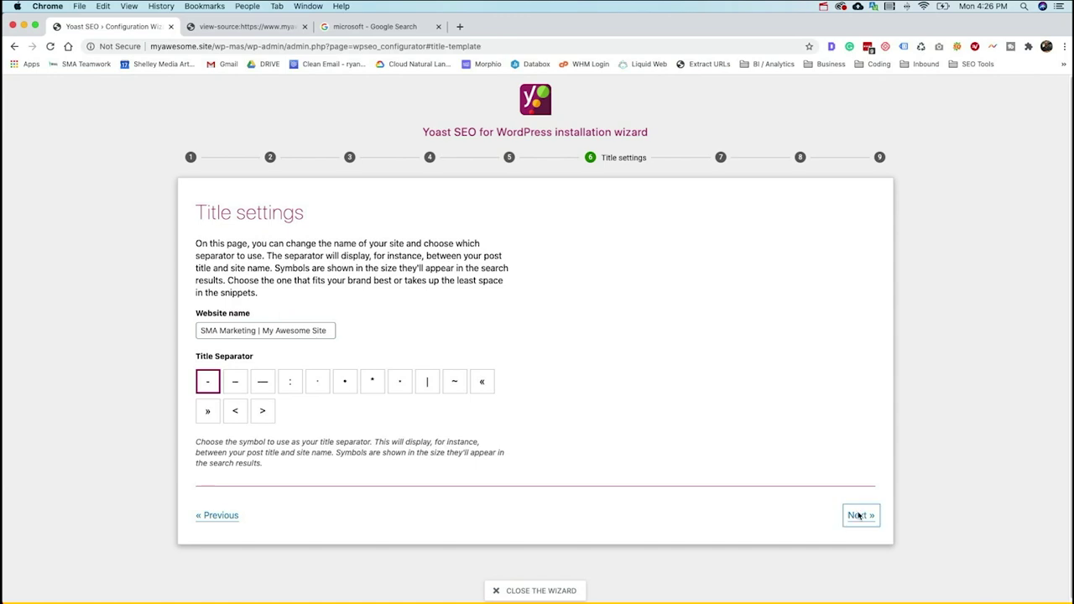
pyautogui.click(859, 515)
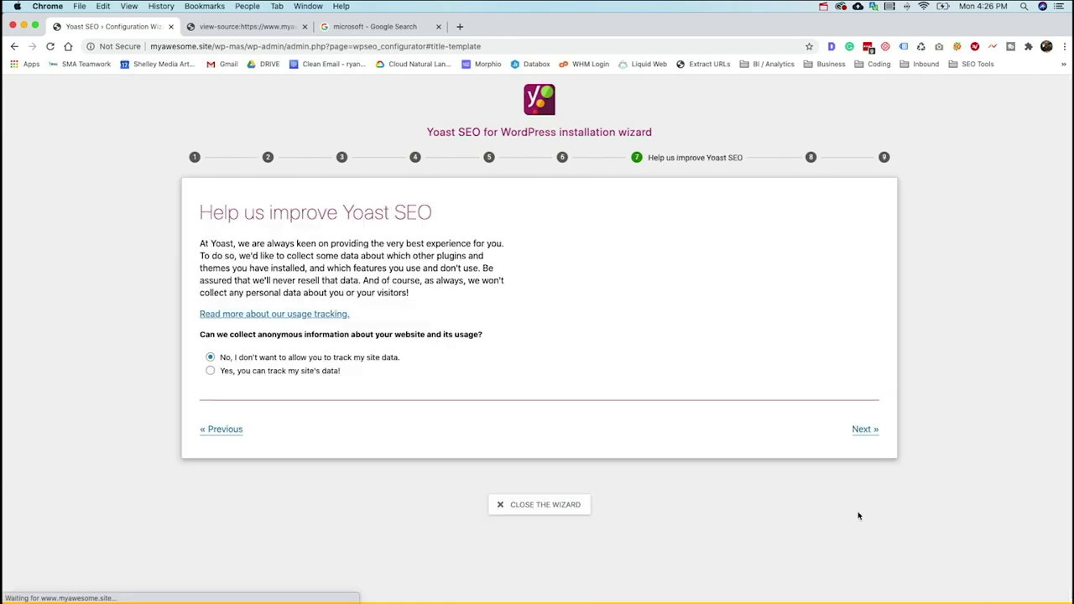
pyautogui.click(862, 432)
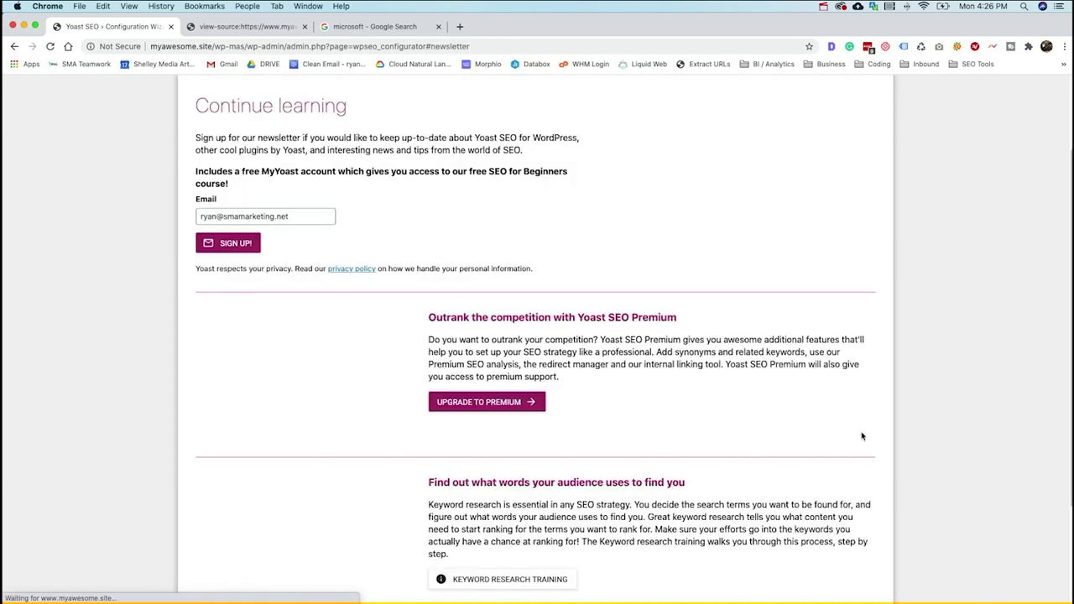
pyautogui.scroll(-3, 811, 419)
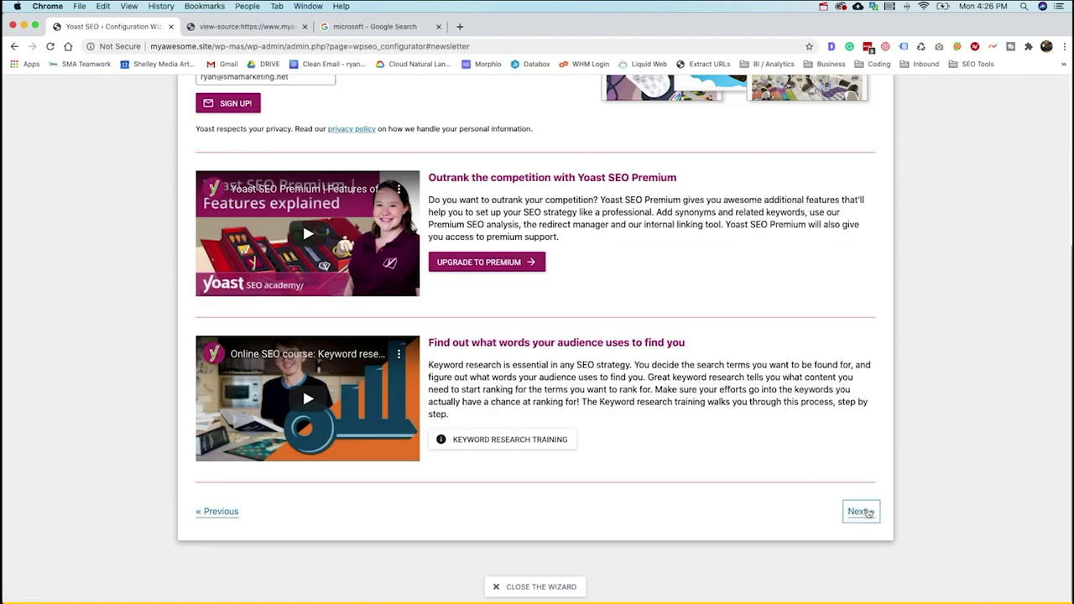
pyautogui.click(864, 511)
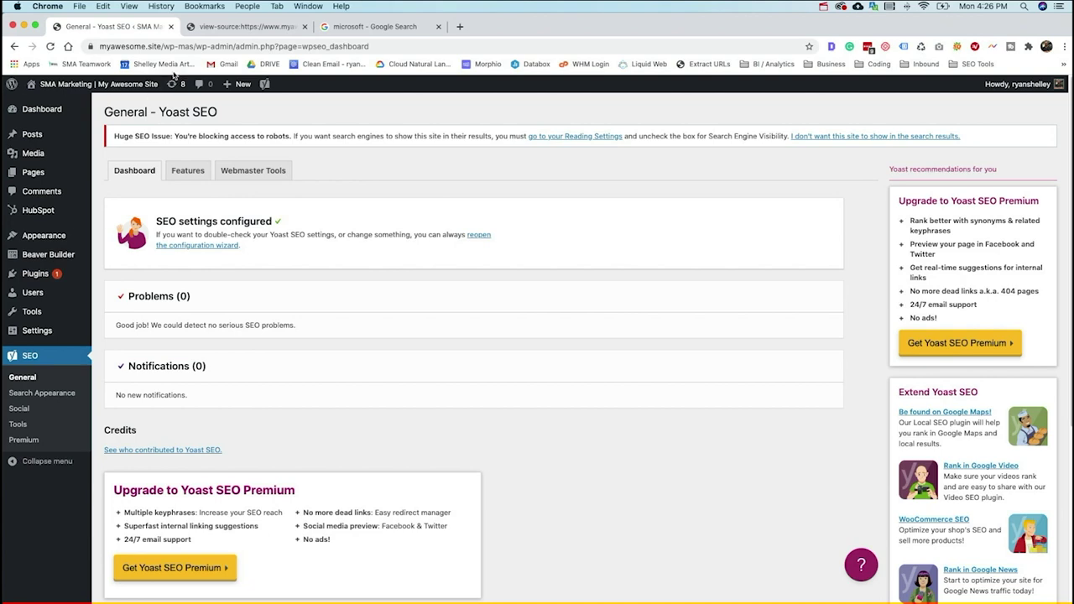
pyautogui.rightClick(58, 93)
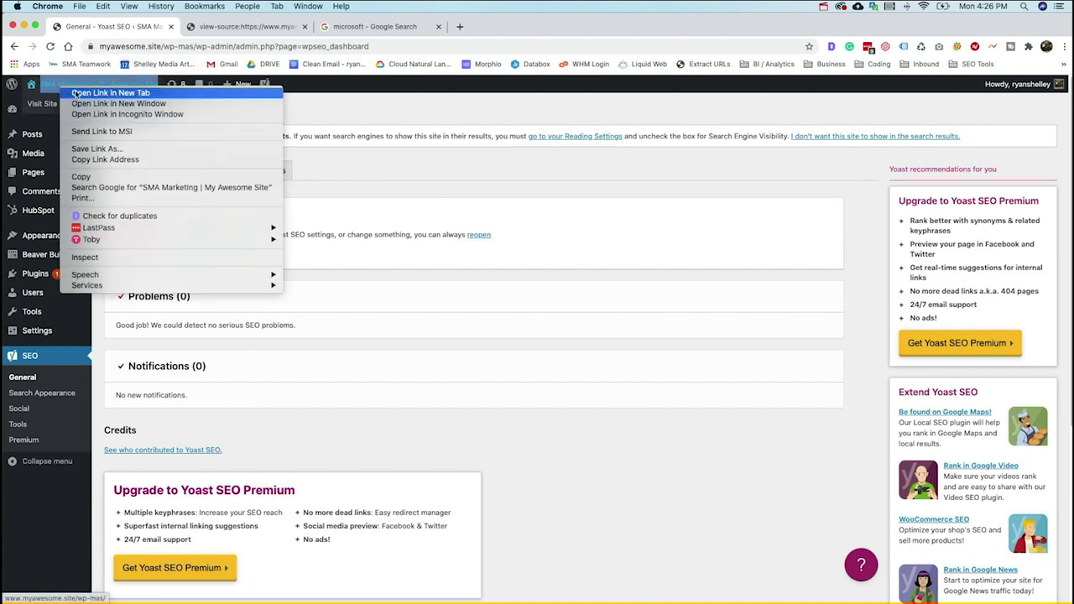
pyautogui.click(75, 94)
pyautogui.click(236, 27)
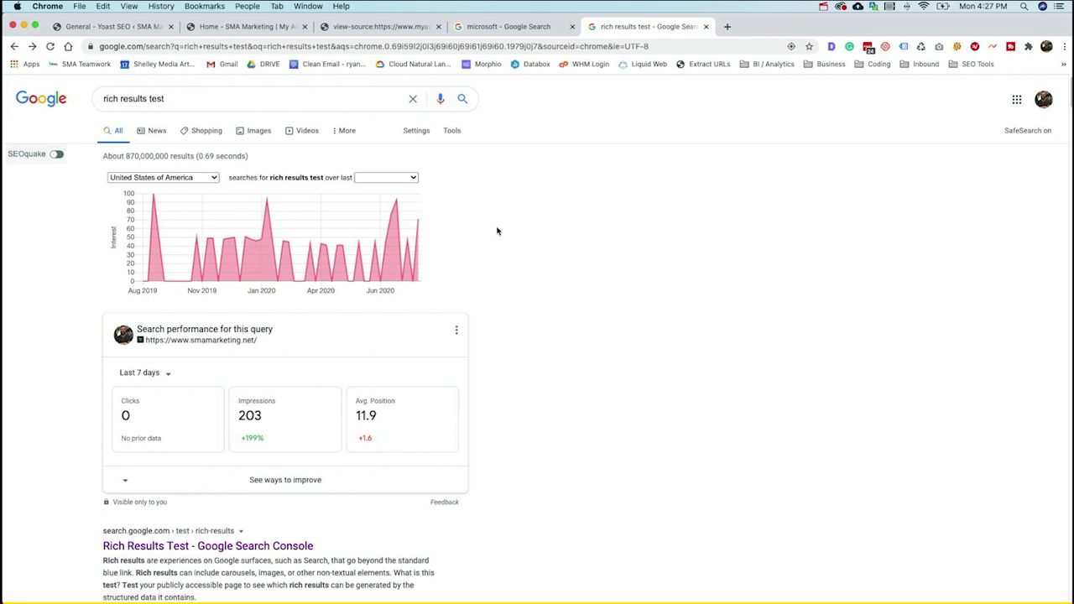
pyautogui.scroll(-1, 525, 211)
pyautogui.scroll(-5, 524, 211)
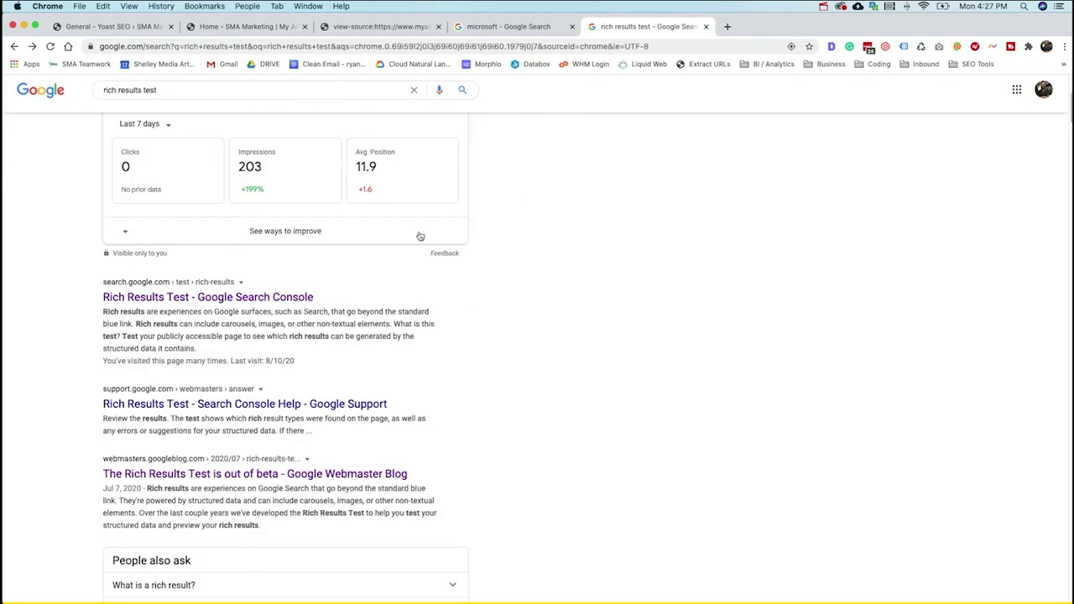
pyautogui.click(212, 297)
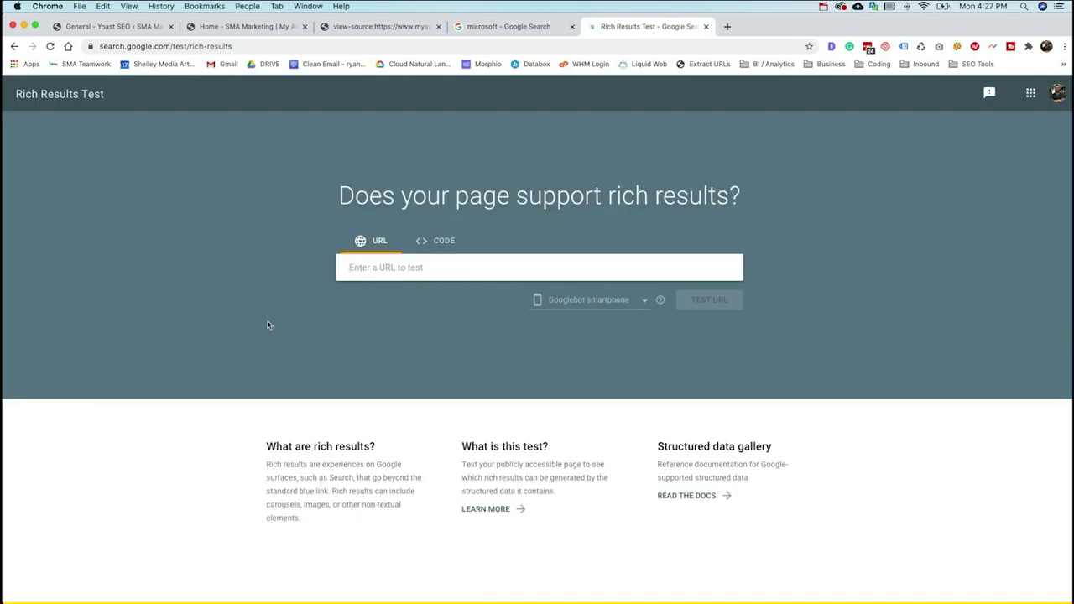
pyautogui.write('https://www.myawesome.site/wp-mas/')
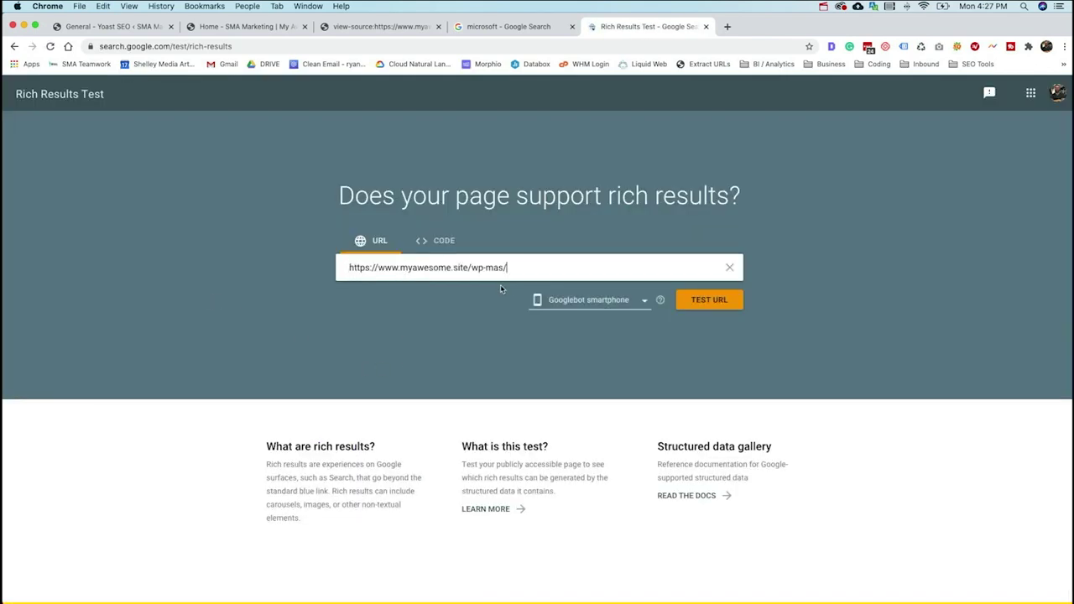
pyautogui.click(695, 304)
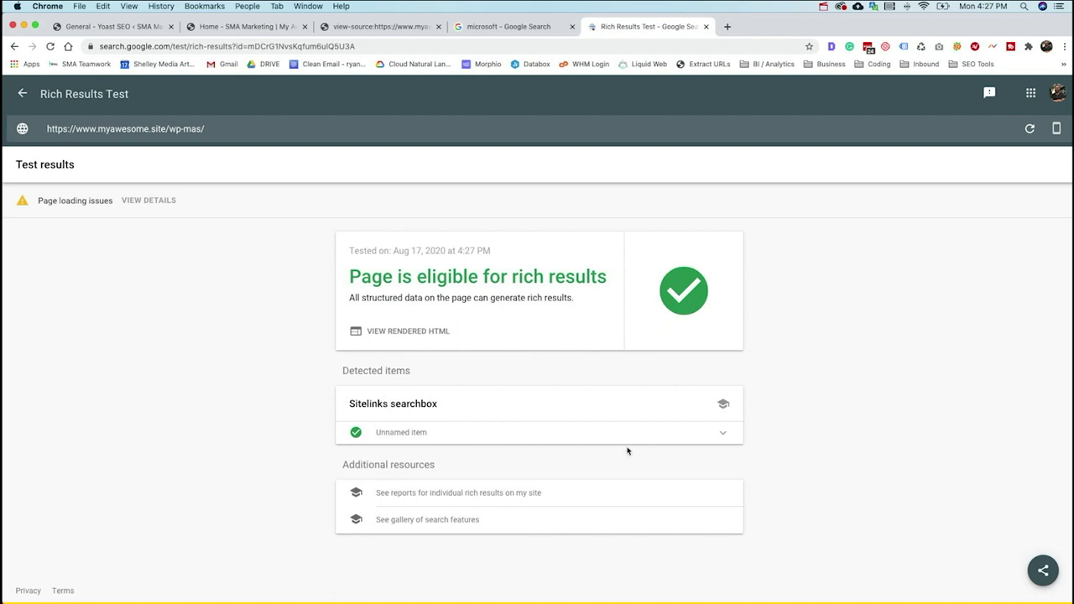
pyautogui.click(721, 435)
pyautogui.scroll(-1, 655, 428)
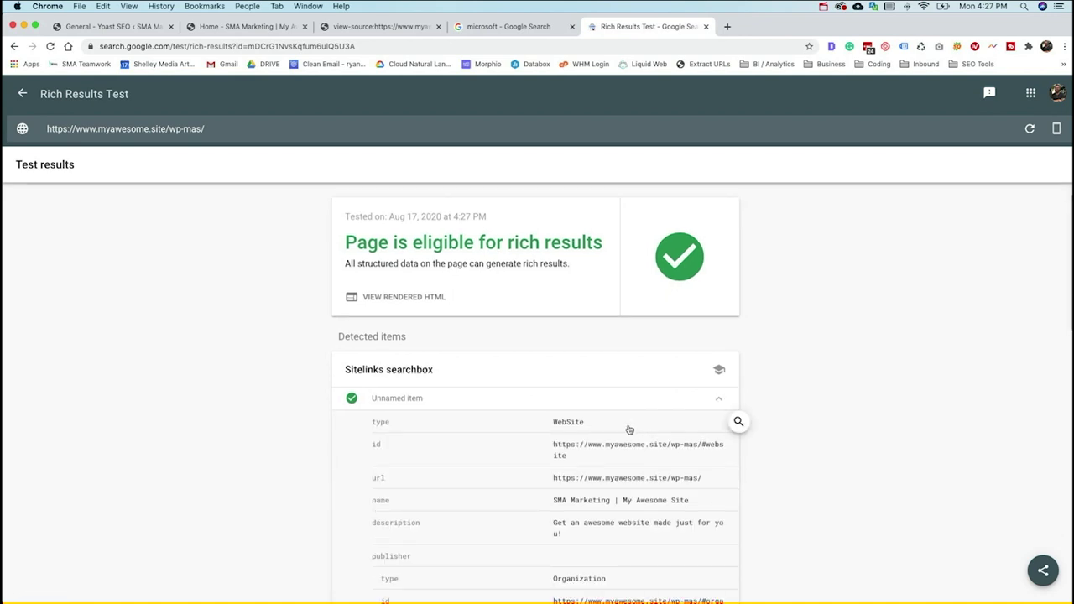
pyautogui.scroll(-3, 553, 457)
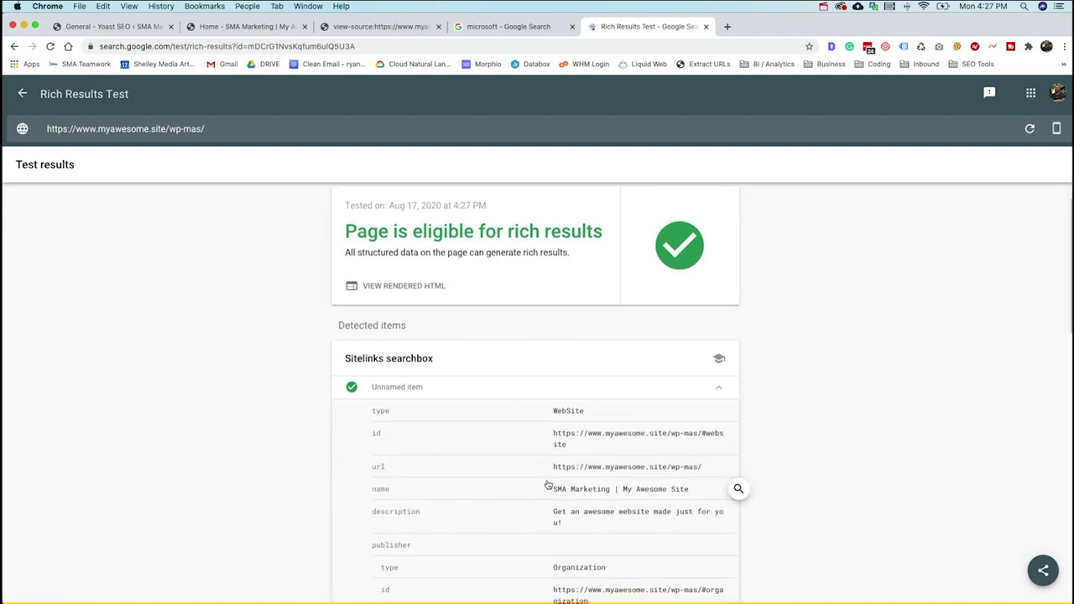
pyautogui.scroll(-2, 564, 439)
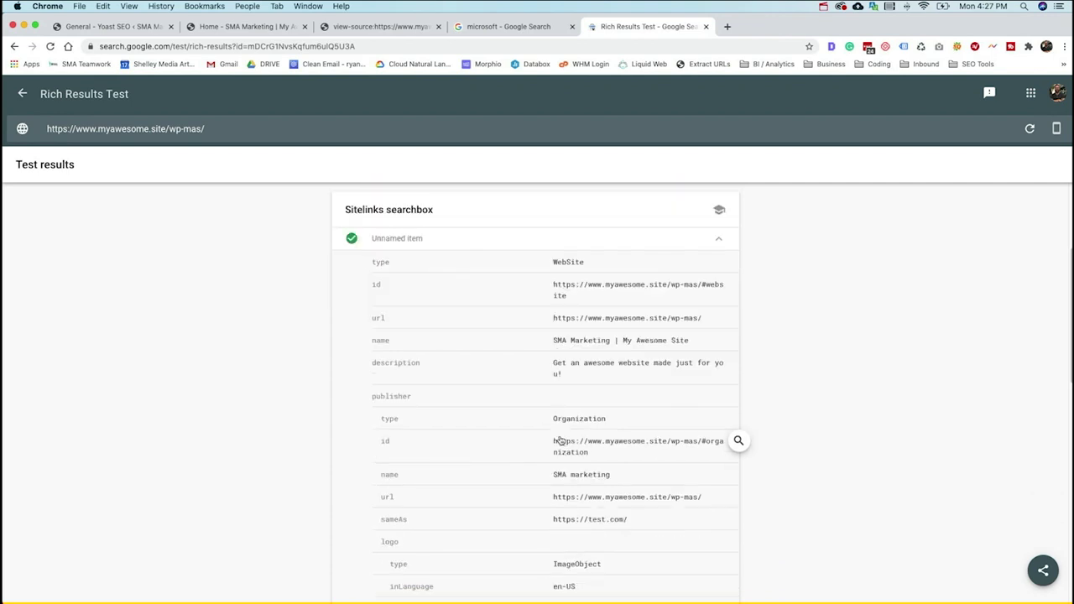
pyautogui.scroll(-1, 601, 436)
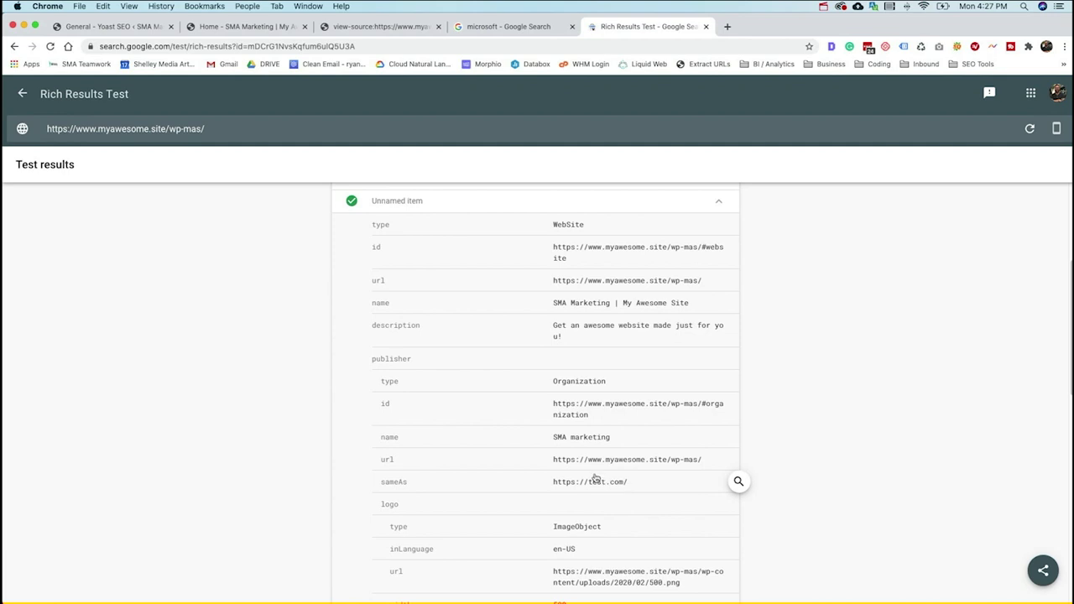
pyautogui.scroll(-1, 579, 475)
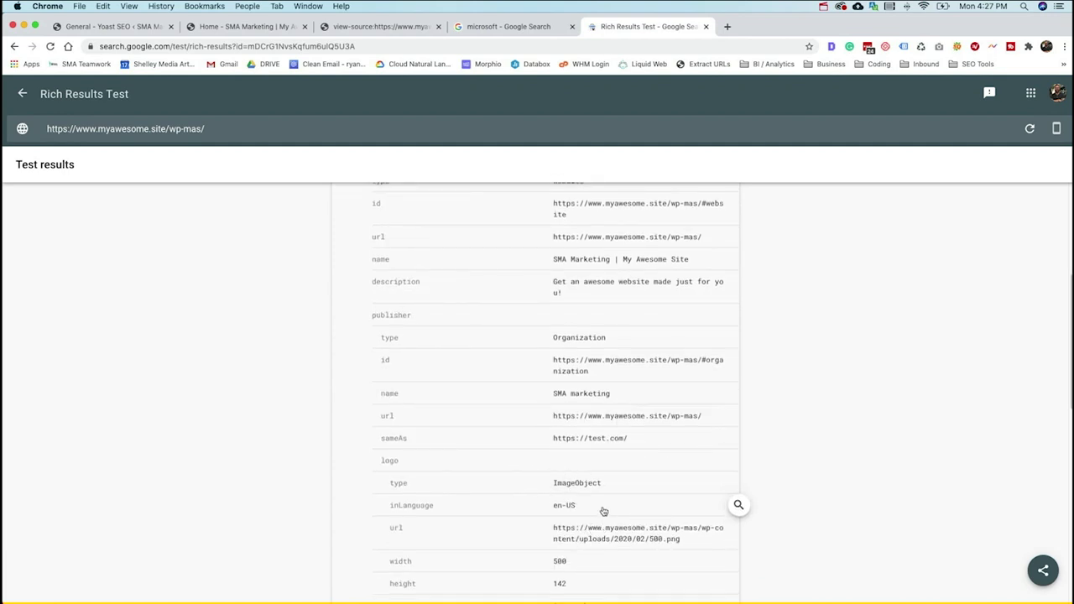
pyautogui.scroll(-1, 607, 523)
pyautogui.scroll(-3, 607, 516)
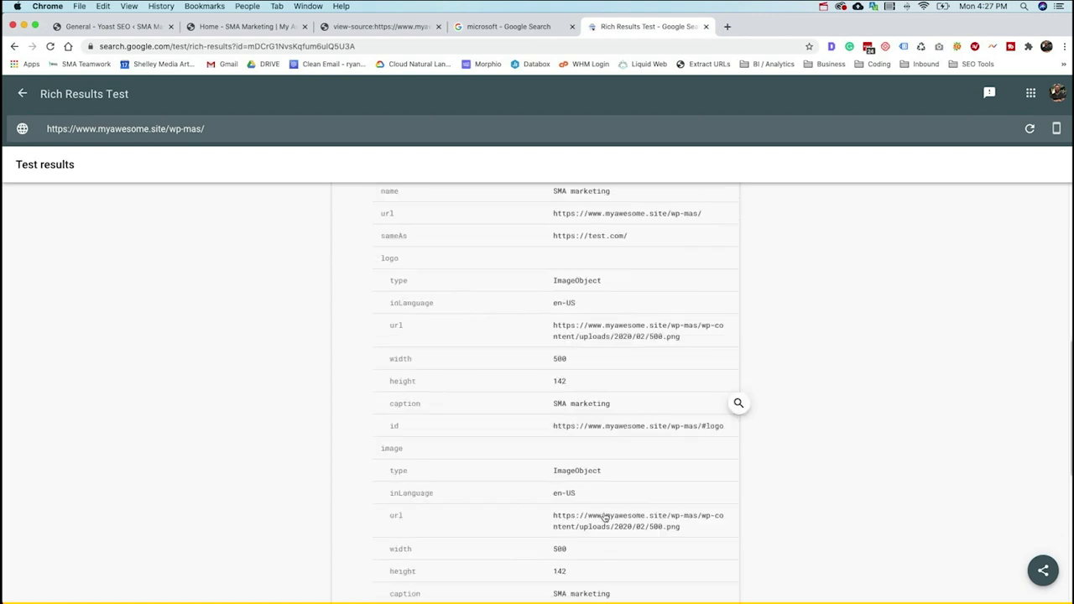
pyautogui.scroll(-1, 616, 515)
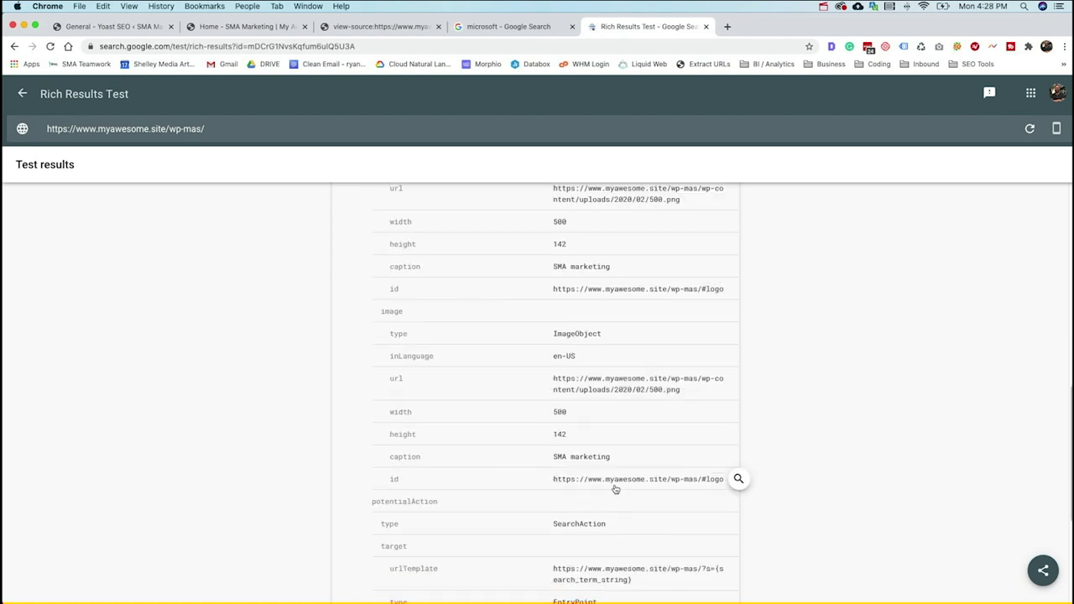
pyautogui.scroll(-1, 601, 483)
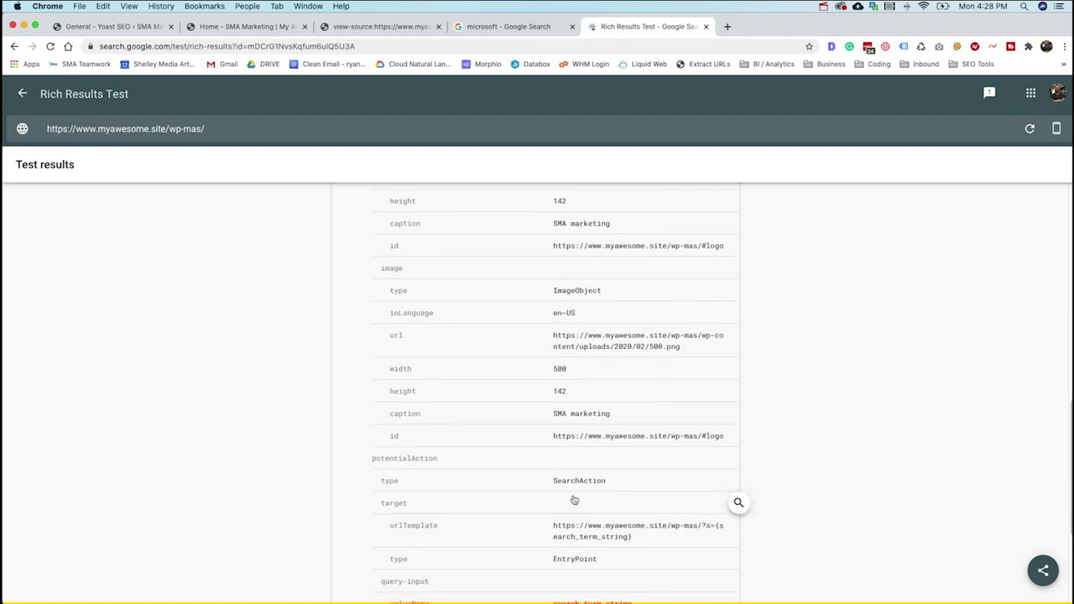
pyautogui.scroll(-5, 554, 495)
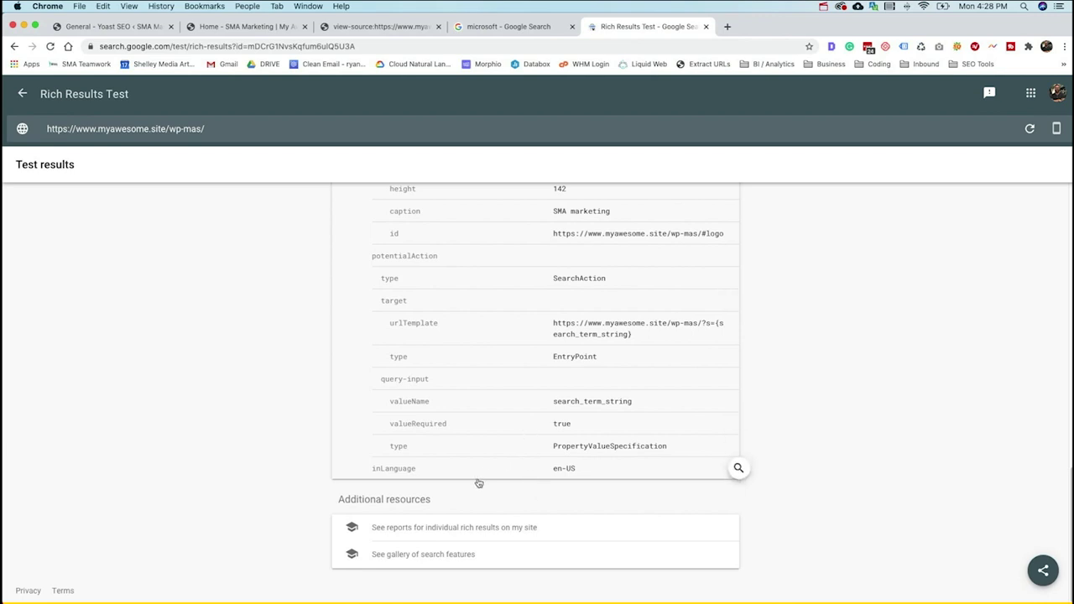
pyautogui.scroll(1, 491, 461)
pyautogui.scroll(8, 491, 461)
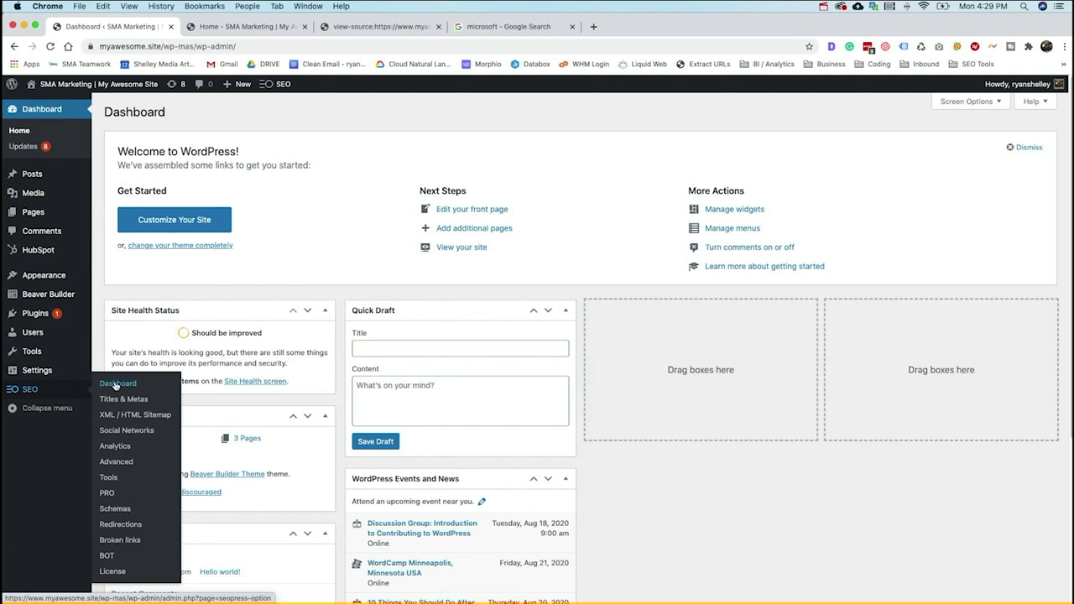
# - Start the SEOPress setup wizard from SEO > Dashboard, leaving the import source at Select an option
pyautogui.click(114, 385)
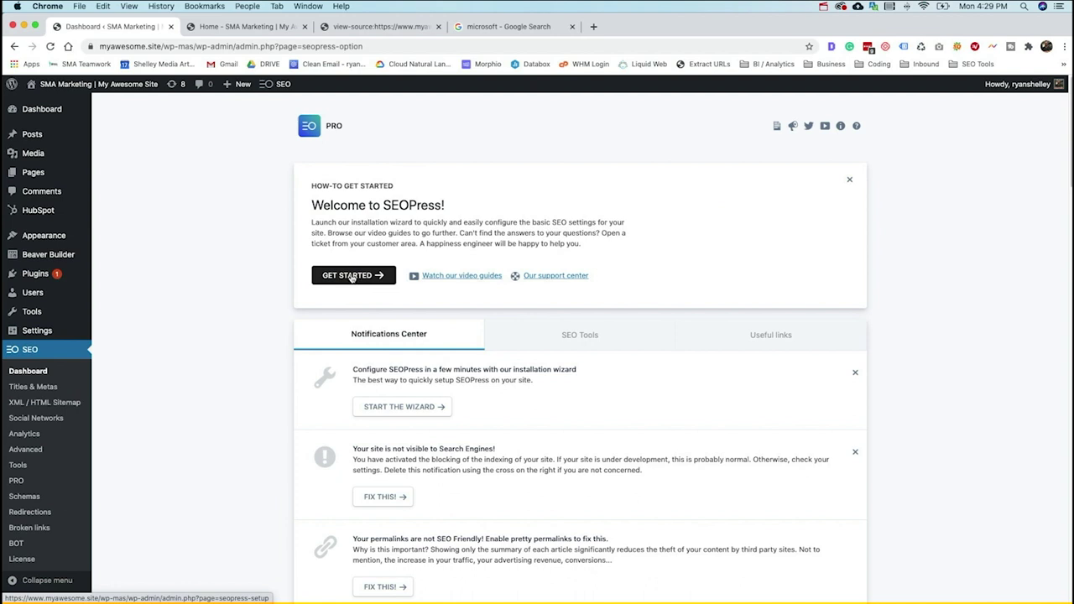
pyautogui.click(351, 276)
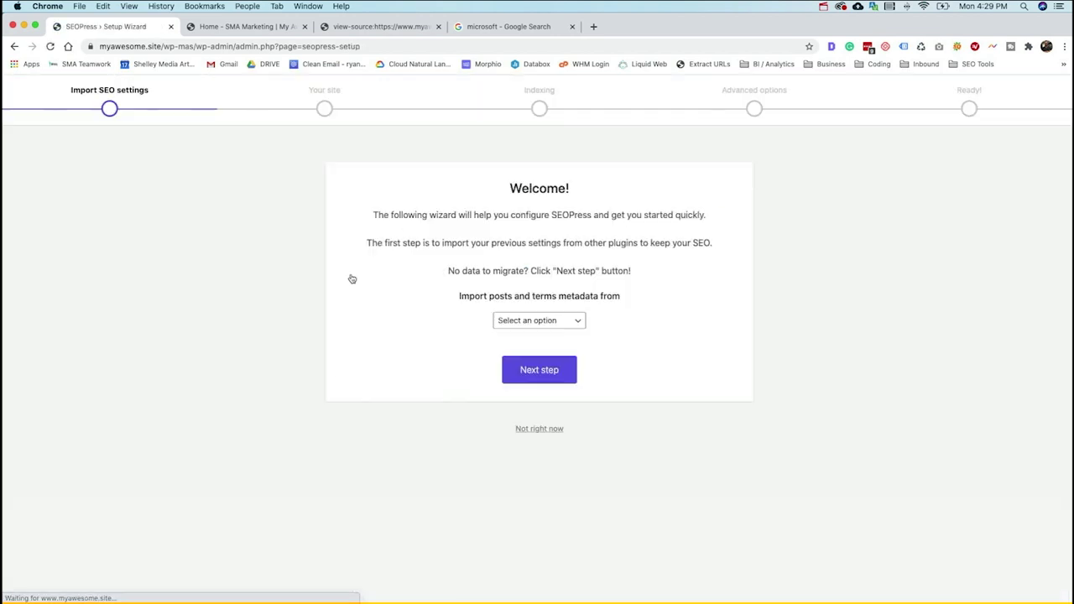
pyautogui.click(525, 320)
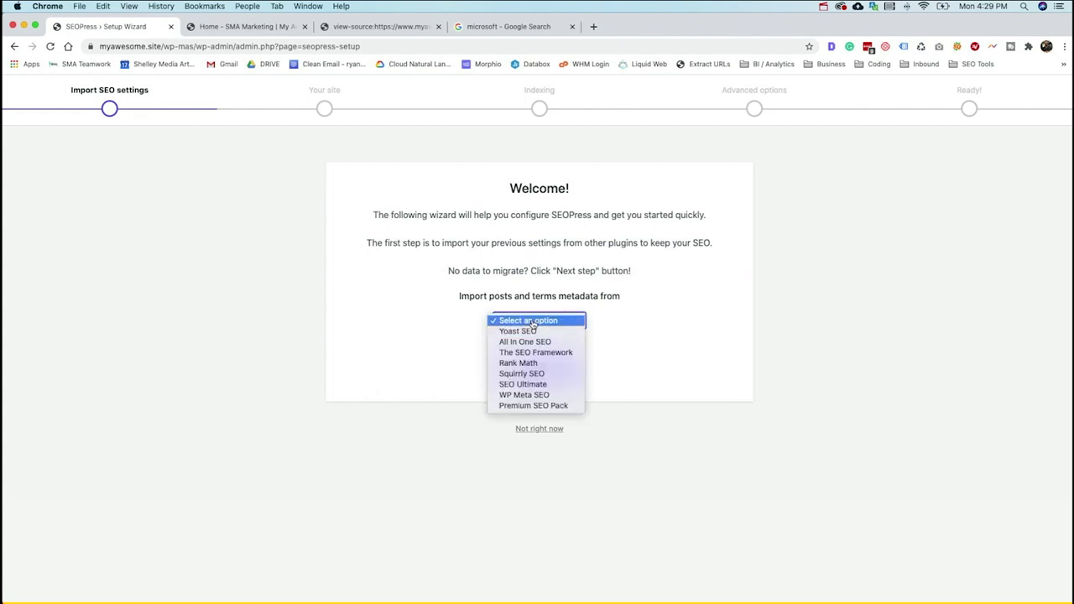
pyautogui.click(530, 332)
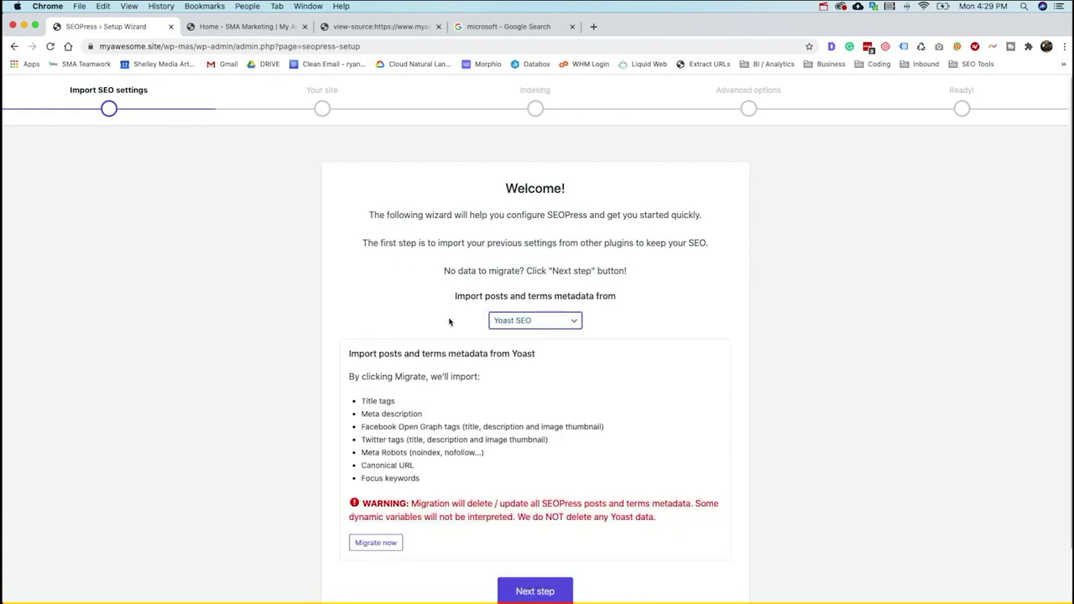
pyautogui.scroll(-1, 528, 332)
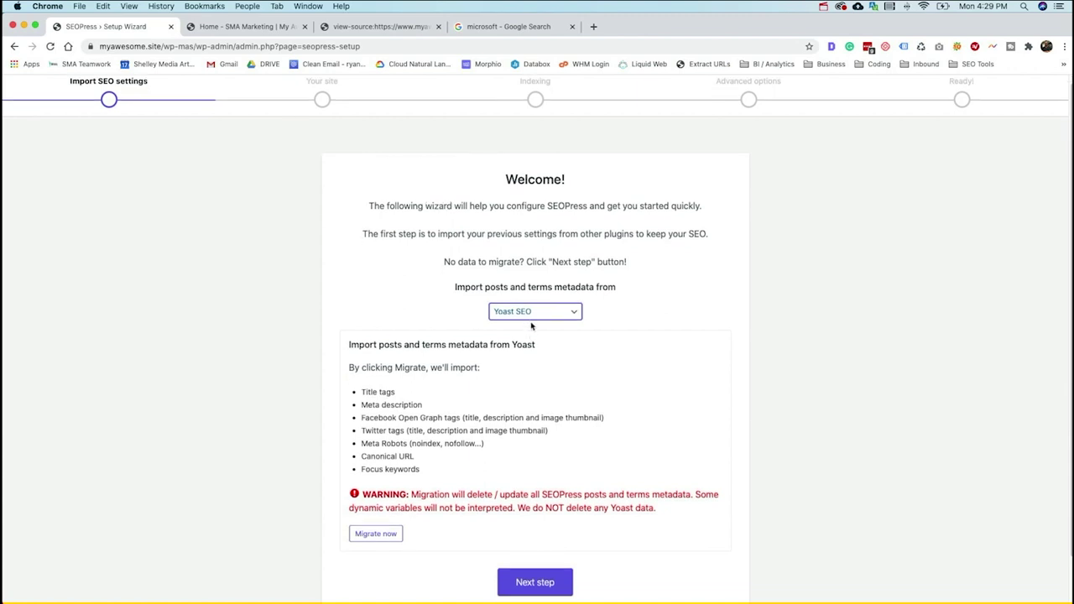
pyautogui.click(533, 321)
pyautogui.press('Up')
pyautogui.press('Up')
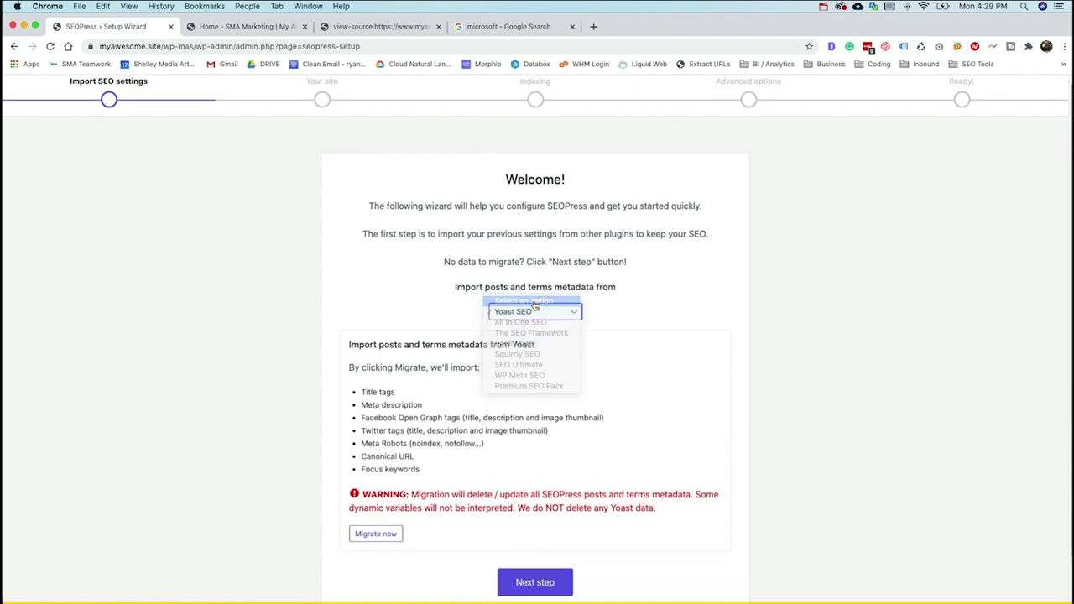
pyautogui.press('Return')
pyautogui.click(543, 324)
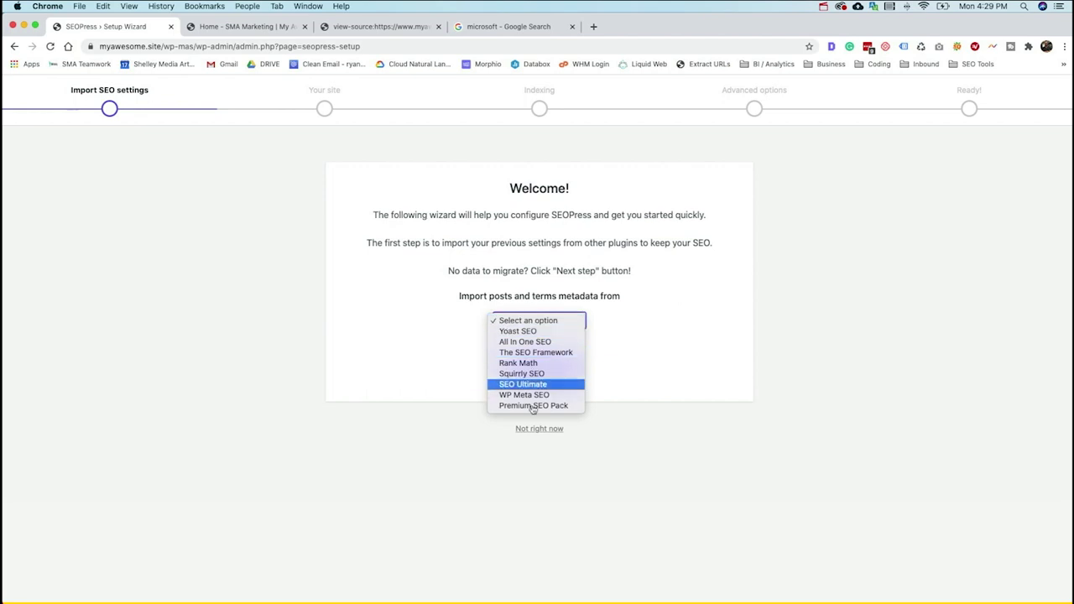
pyautogui.click(443, 307)
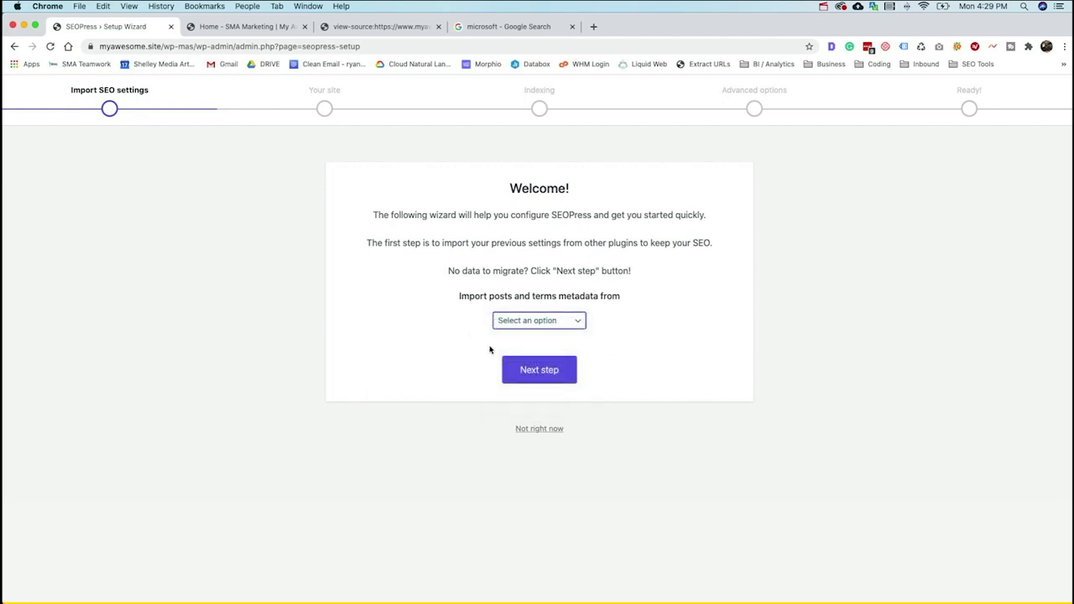
pyautogui.click(553, 379)
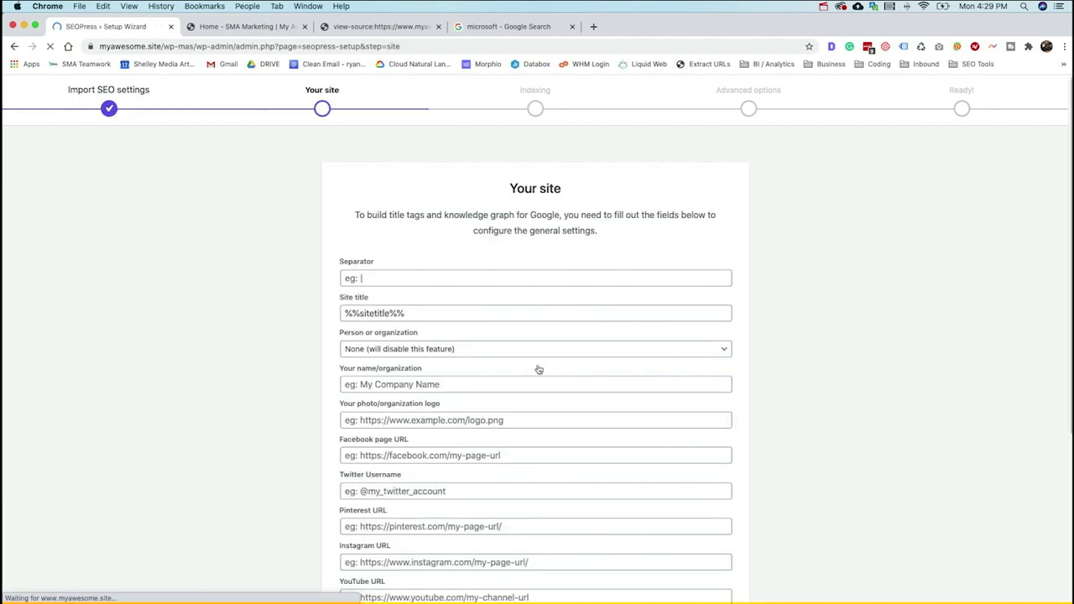
# - Set the title separator to | and choose Organization as the site type
pyautogui.scroll(-1, 453, 273)
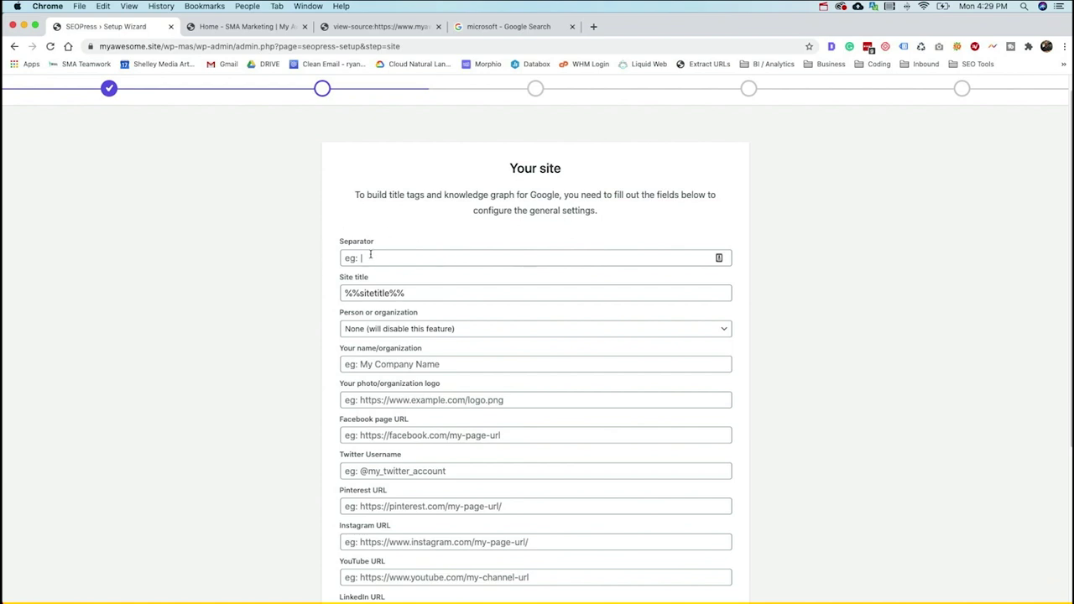
pyautogui.click(372, 254)
pyautogui.click(382, 283)
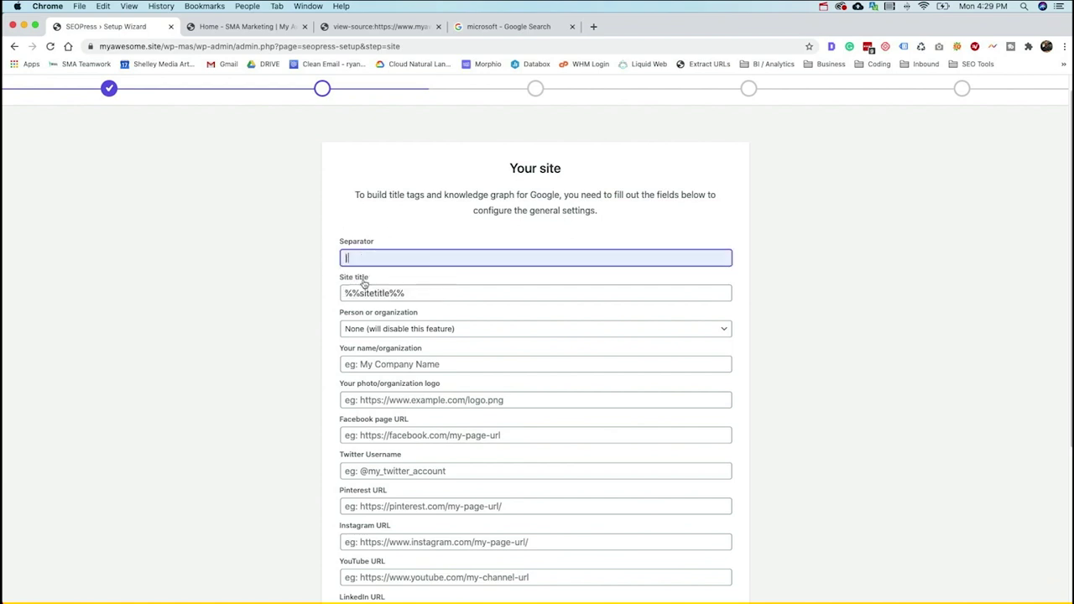
pyautogui.click(421, 332)
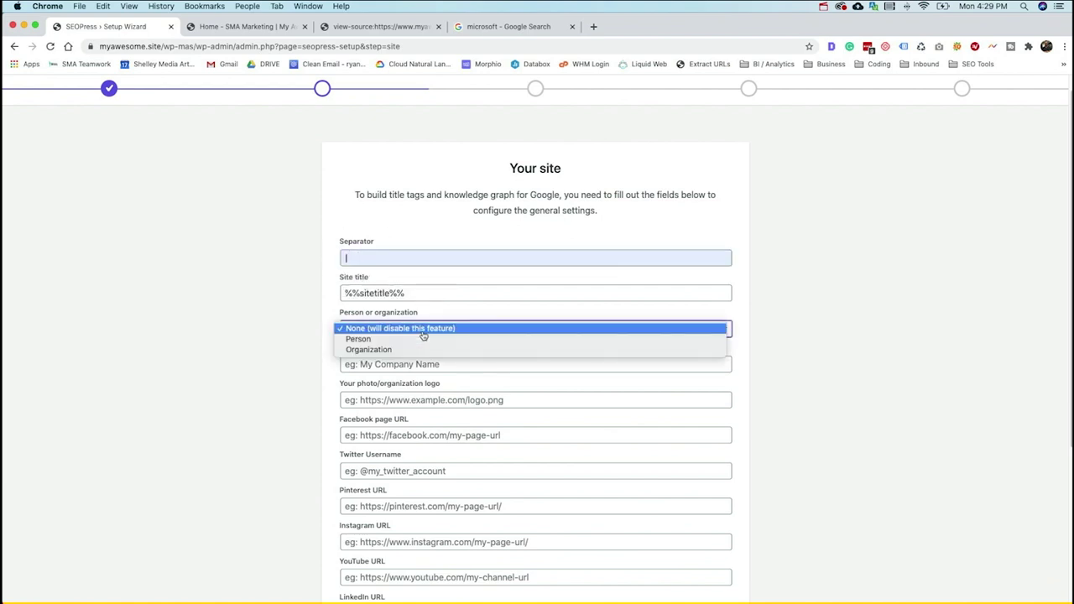
pyautogui.click(417, 350)
# - Enter 'SMA Marketing' as the organization name, leaving the logo field empty for now
pyautogui.click(417, 366)
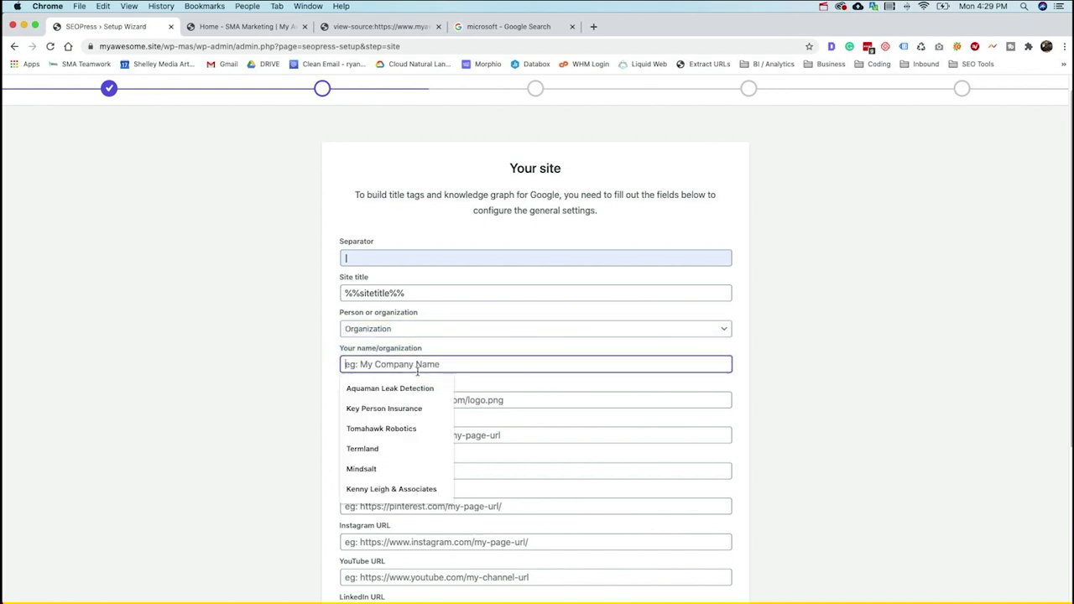
pyautogui.write('S')
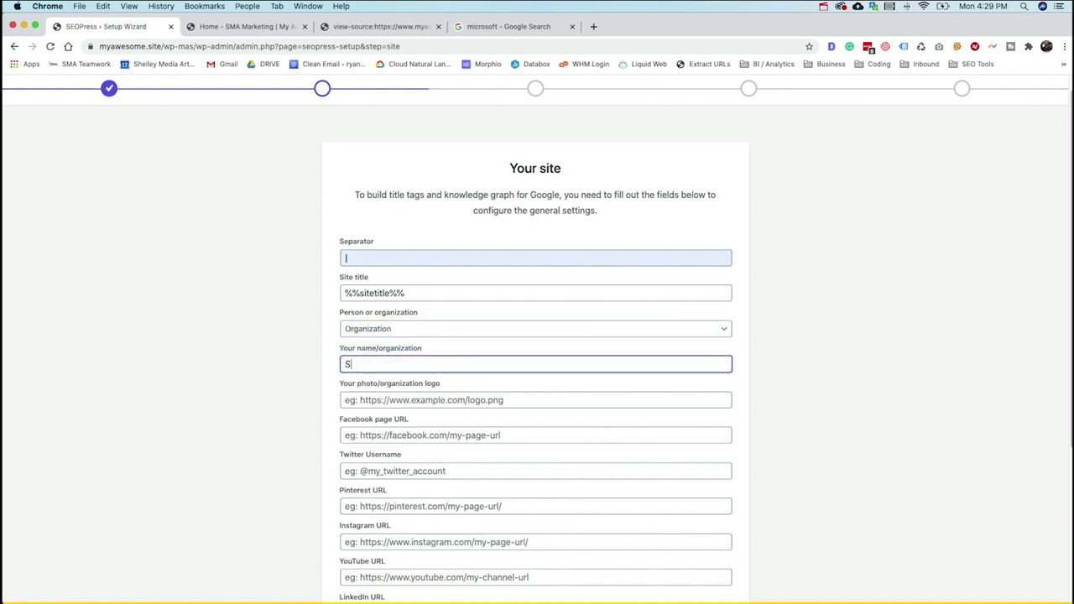
pyautogui.write('MA Marketing')
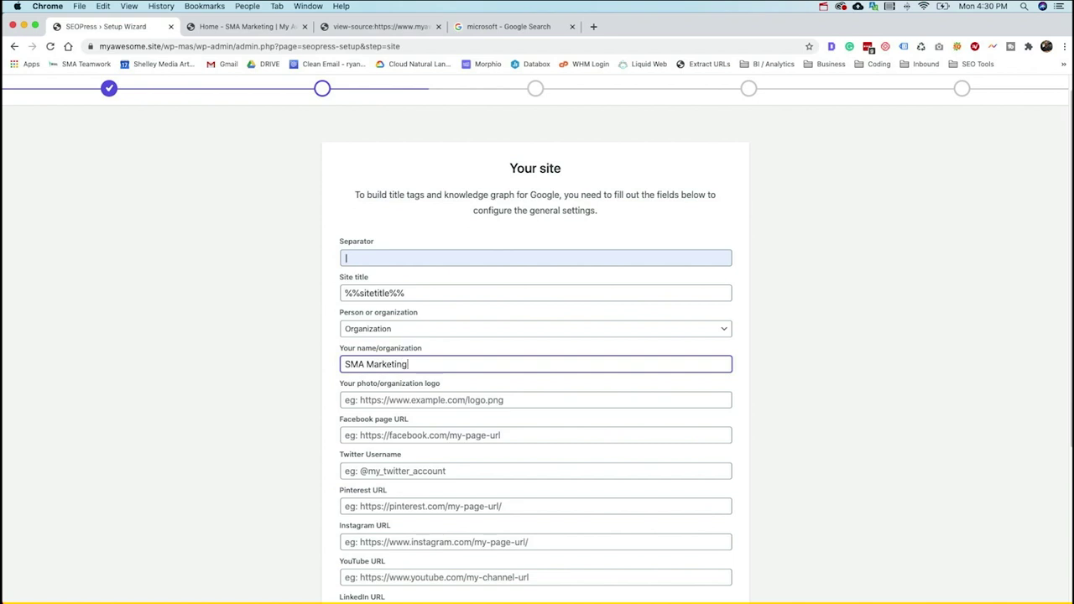
pyautogui.click(473, 401)
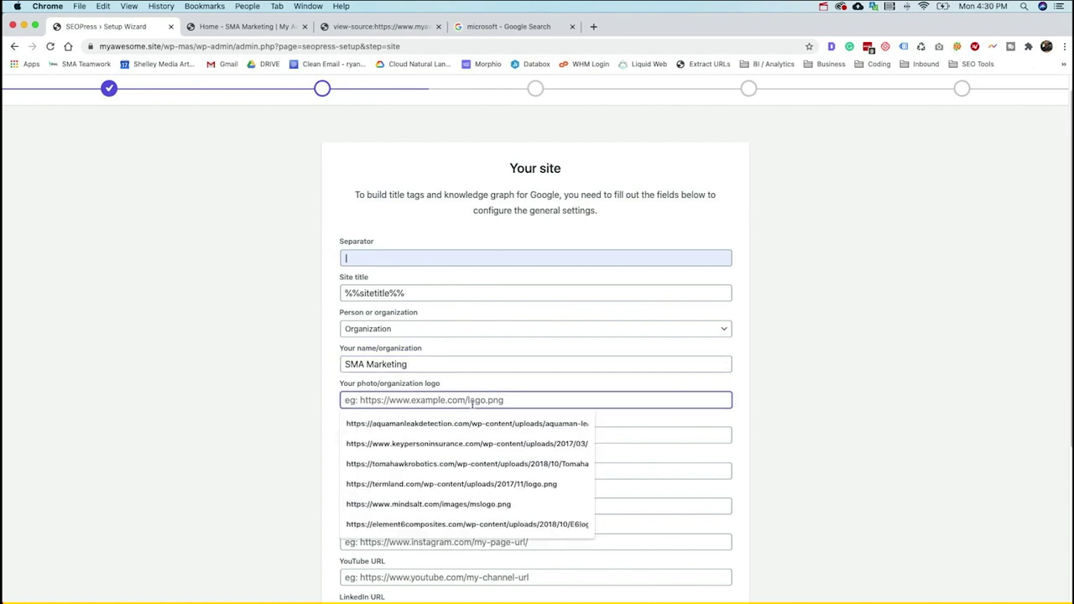
pyautogui.click(260, 382)
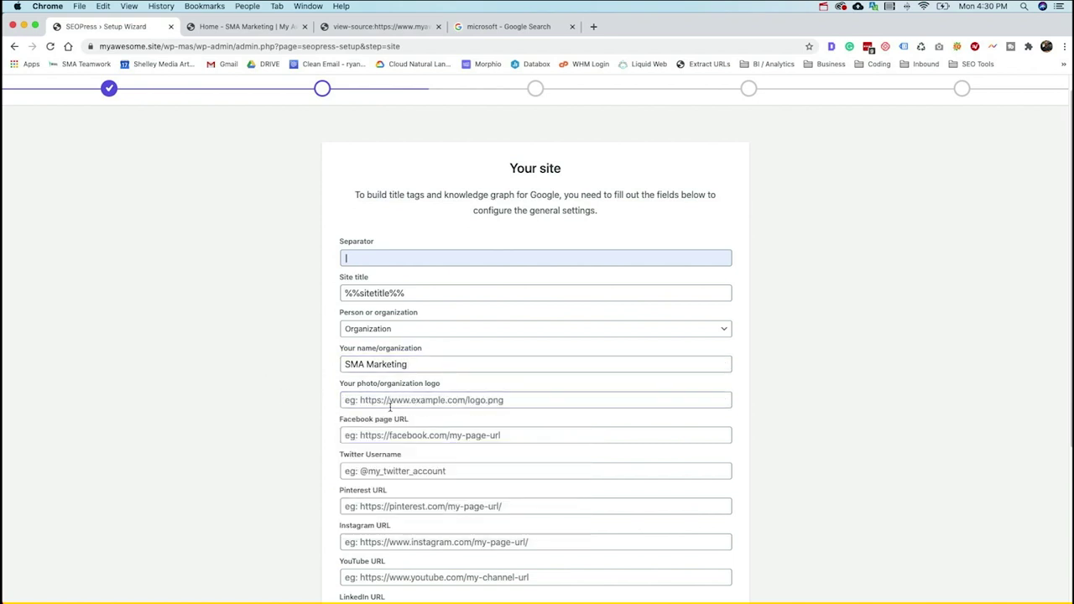
pyautogui.scroll(-3, 470, 398)
pyautogui.scroll(-2, 496, 396)
pyautogui.scroll(5, 494, 391)
pyautogui.scroll(-1, 484, 383)
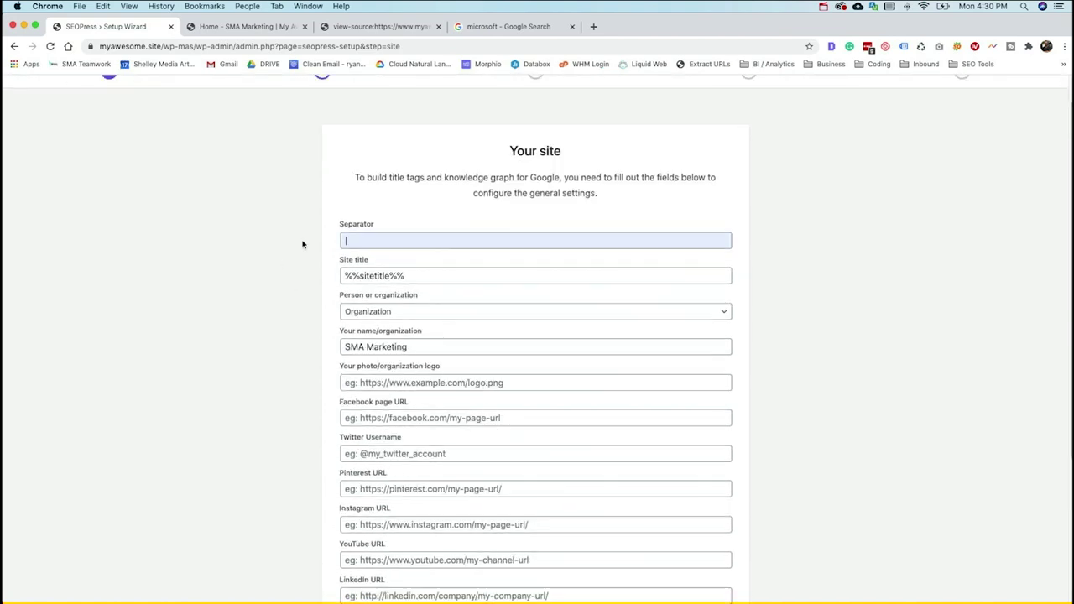
# - Copy the File URL of 500.png from the Media Library into the SEOPress organization logo field
pyautogui.click(255, 32)
pyautogui.moveTo(83, 83)
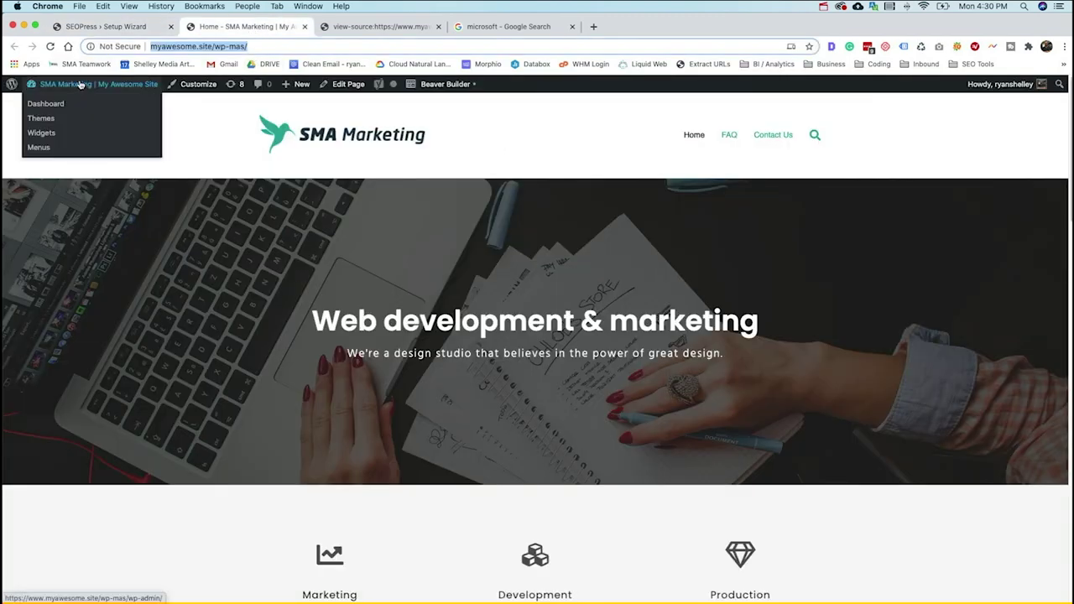
pyautogui.click(83, 84)
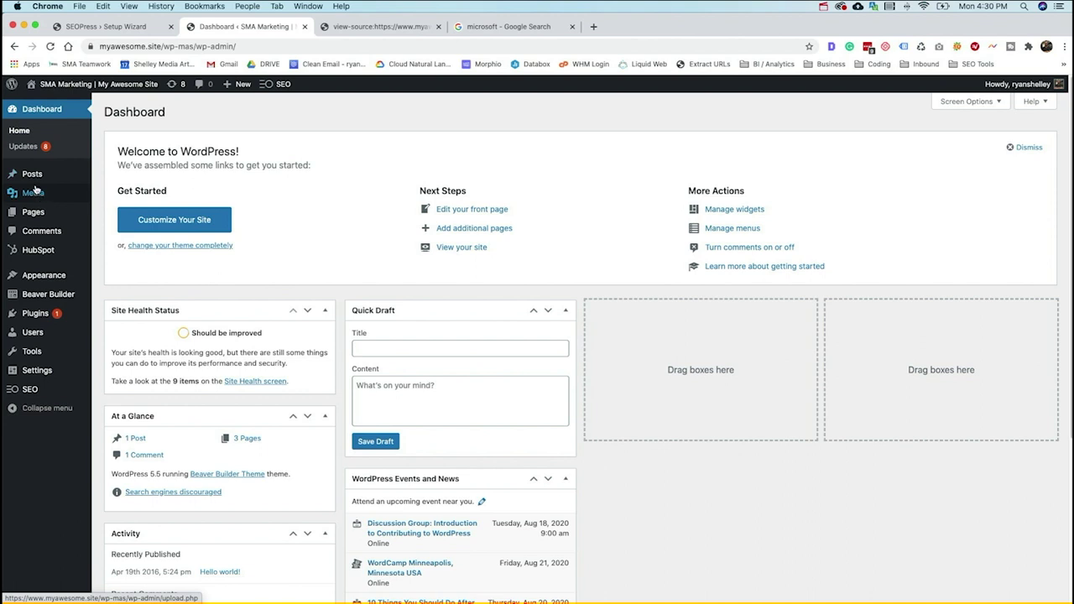
pyautogui.click(33, 194)
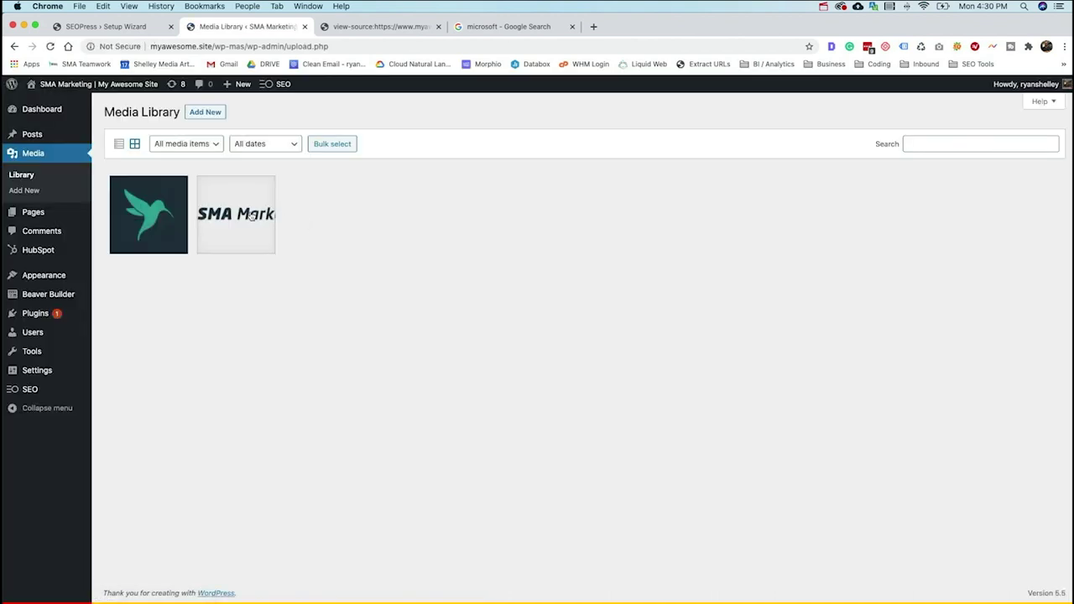
pyautogui.click(252, 216)
pyautogui.click(899, 380)
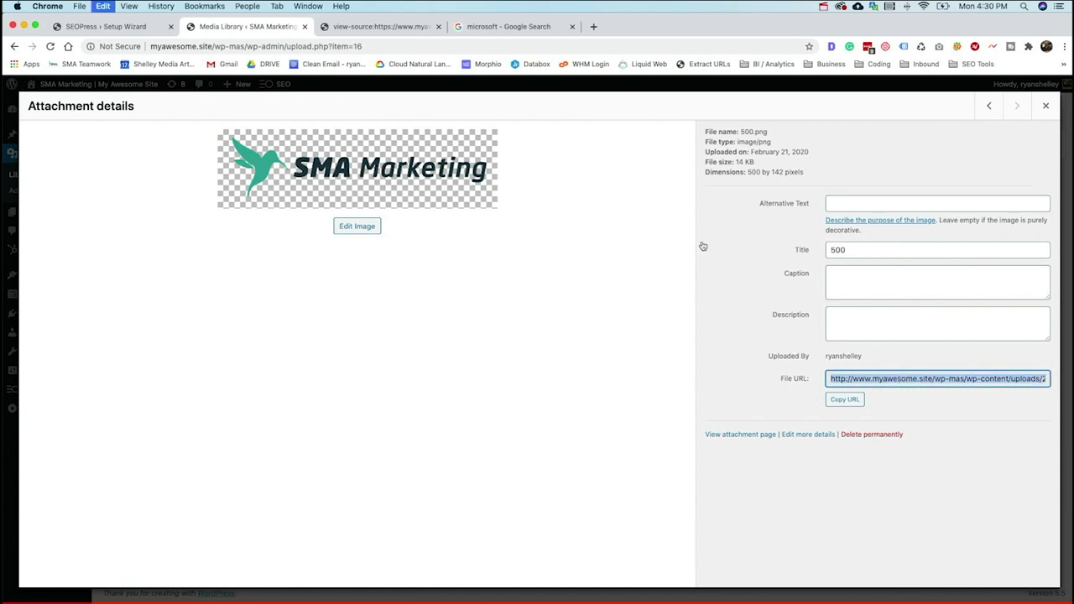
pyautogui.click(139, 33)
pyautogui.click(412, 384)
pyautogui.write('http://www.myawesome.site/wp-mas/wp-content/uploads/2020/02/500.png')
pyautogui.click(413, 418)
pyautogui.write('https://faceboo')
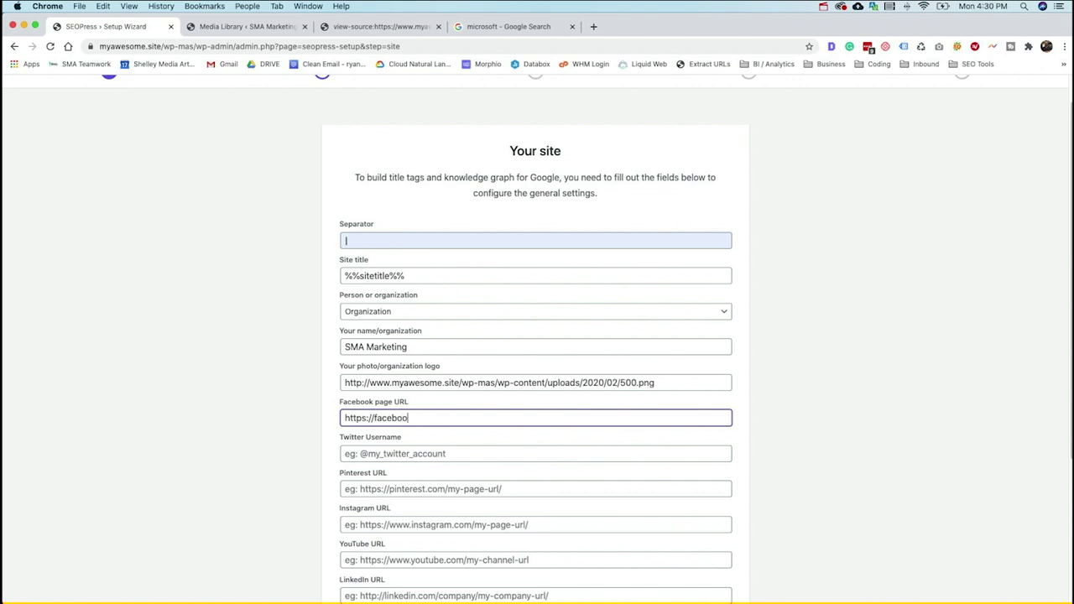
pyautogui.write('k.com/test')
pyautogui.click(437, 454)
pyautogui.write('@test')
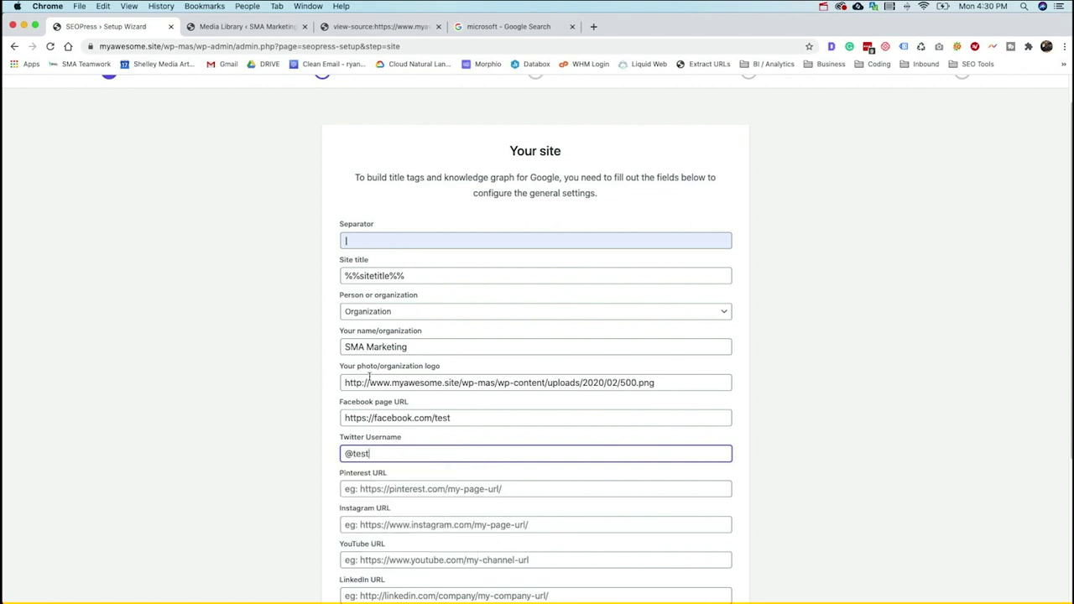
pyautogui.scroll(-3, 411, 399)
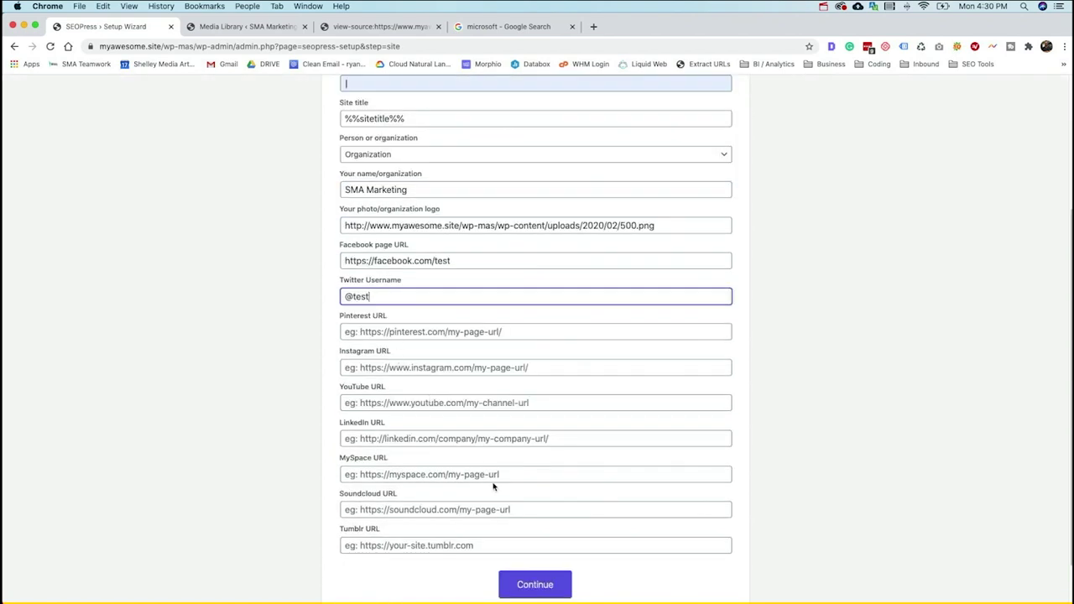
pyautogui.scroll(-1, 493, 486)
# - Accept the default Indexing and Advanced options settings, then go to the WordPress dashboard from the Ready! page
pyautogui.click(525, 551)
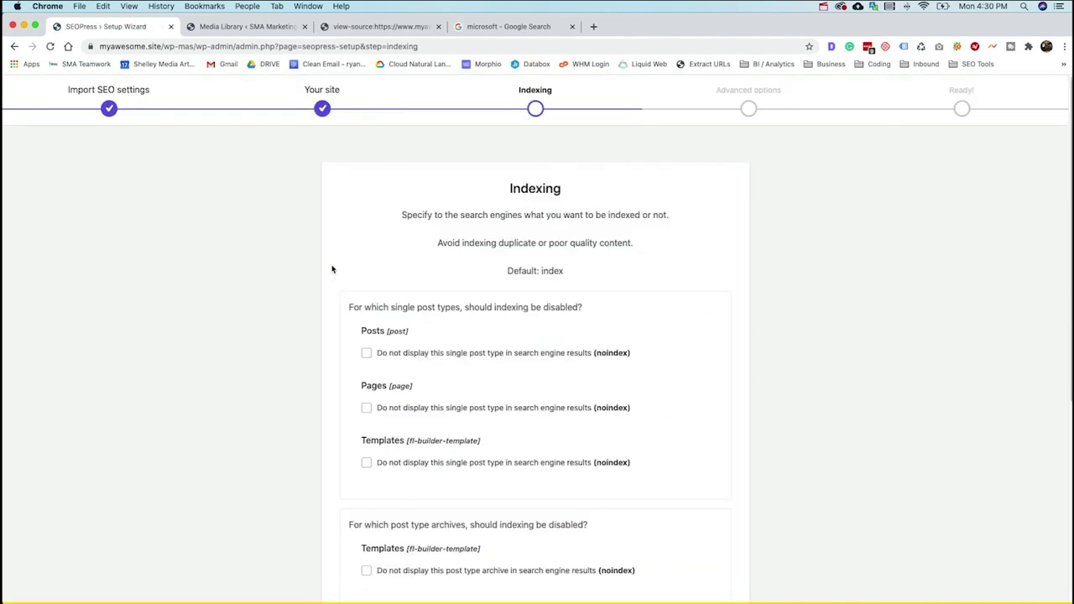
pyautogui.scroll(-1, 410, 273)
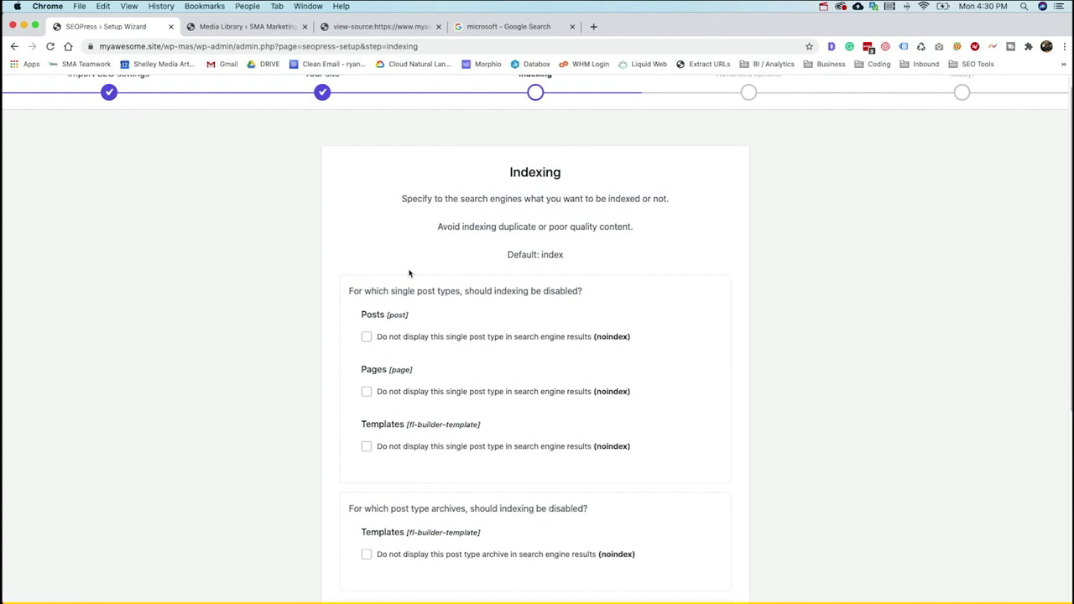
pyautogui.scroll(-5, 409, 273)
pyautogui.click(532, 532)
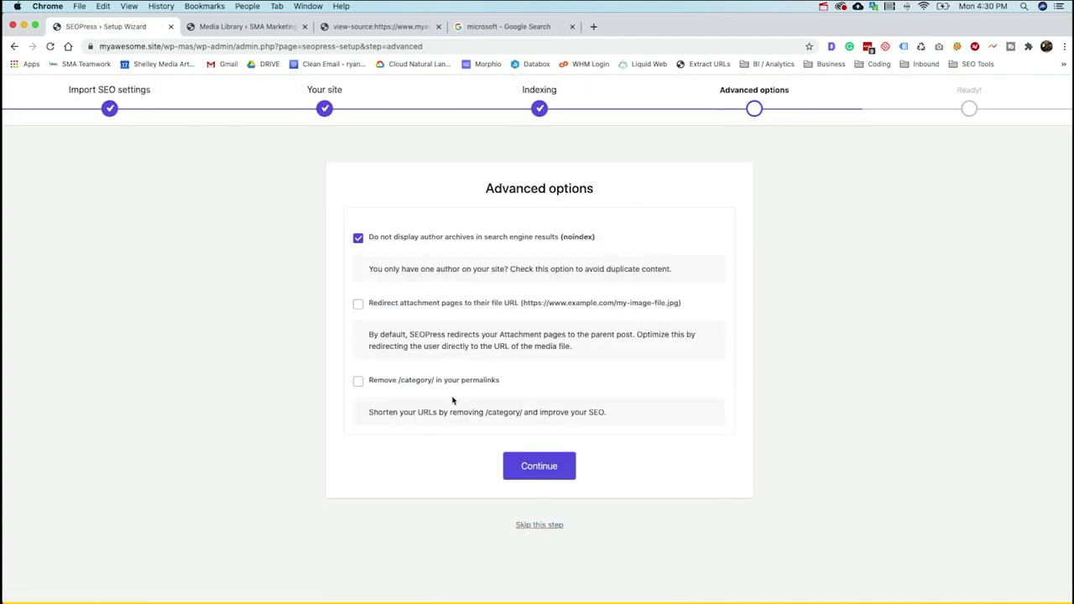
pyautogui.click(539, 468)
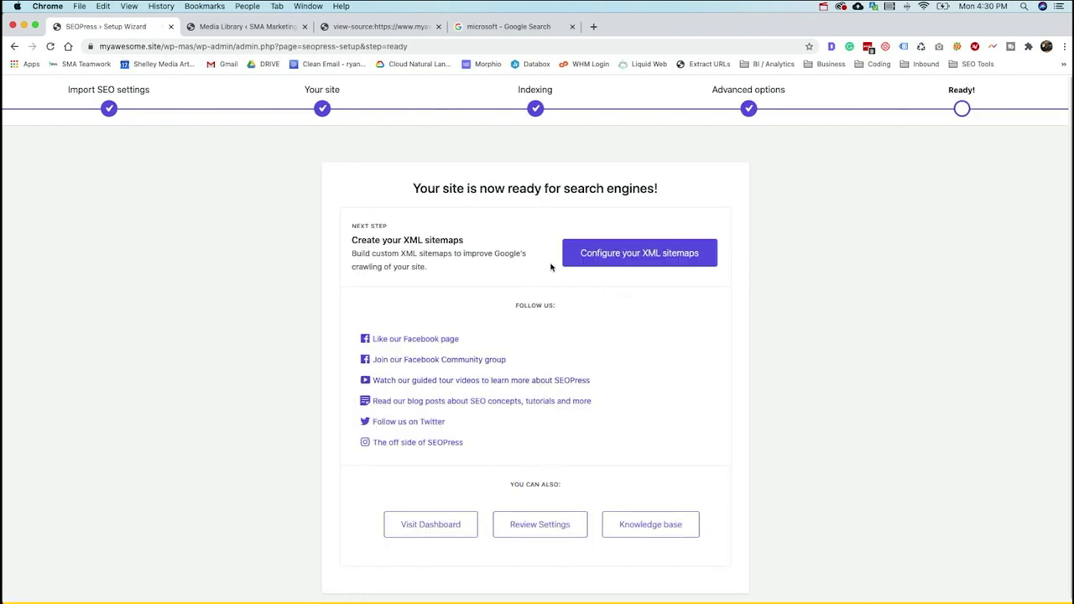
pyautogui.scroll(-1, 588, 282)
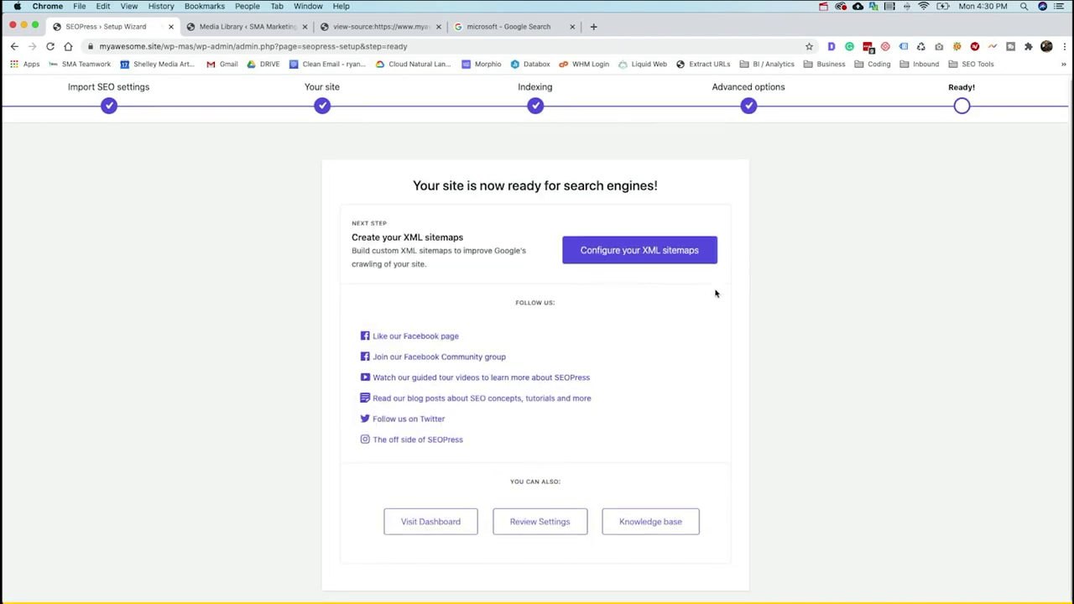
pyautogui.click(422, 515)
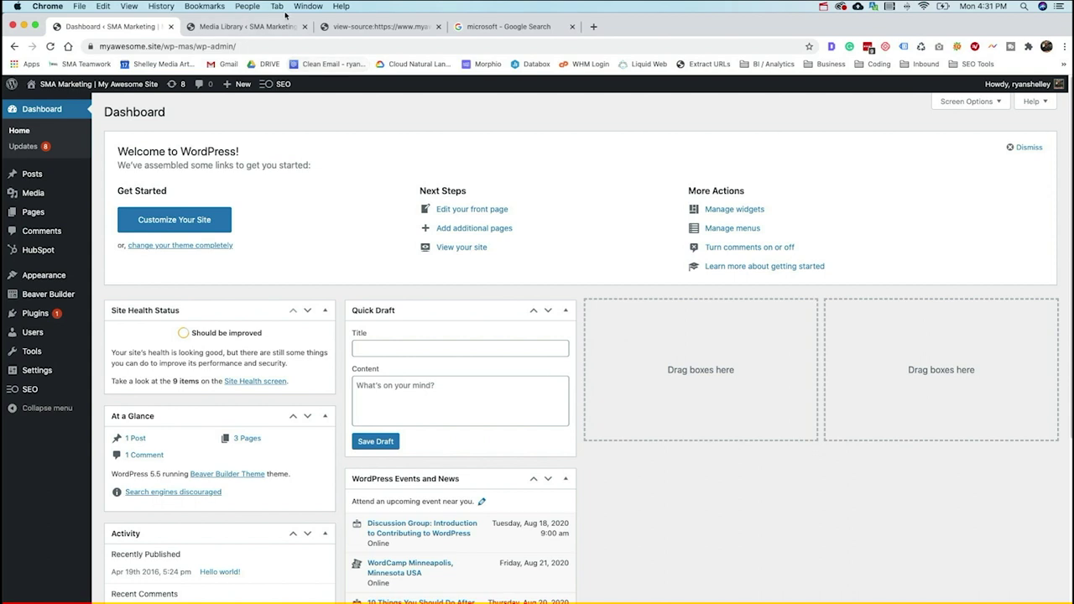
# - Close the page-source and search tabs and copy the site address
pyautogui.click(438, 27)
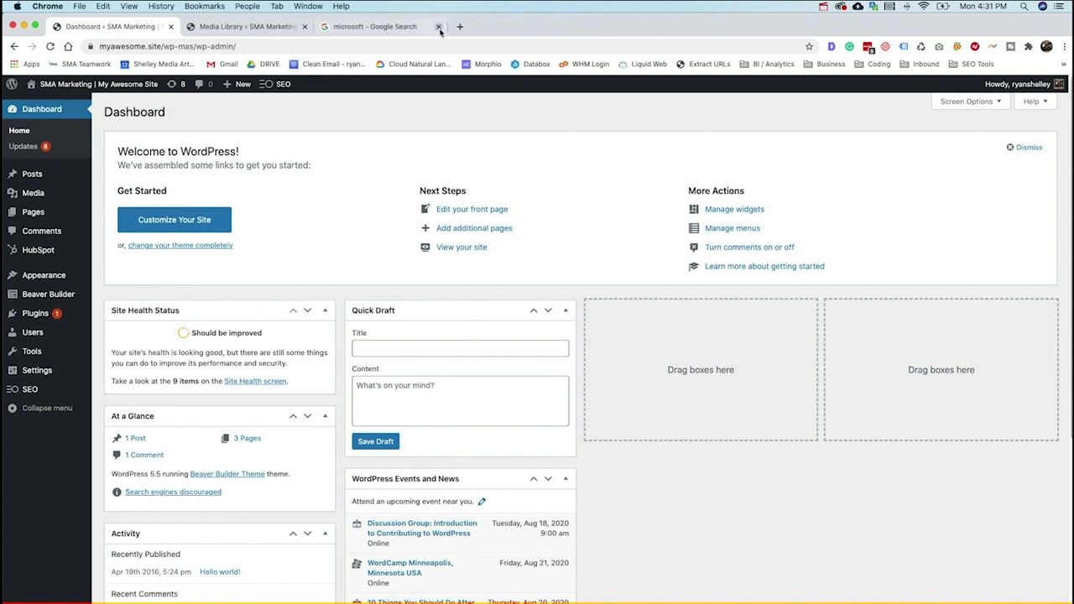
pyautogui.click(438, 26)
pyautogui.moveTo(200, 47); pyautogui.dragTo(97, 47)
pyautogui.press('super+c')
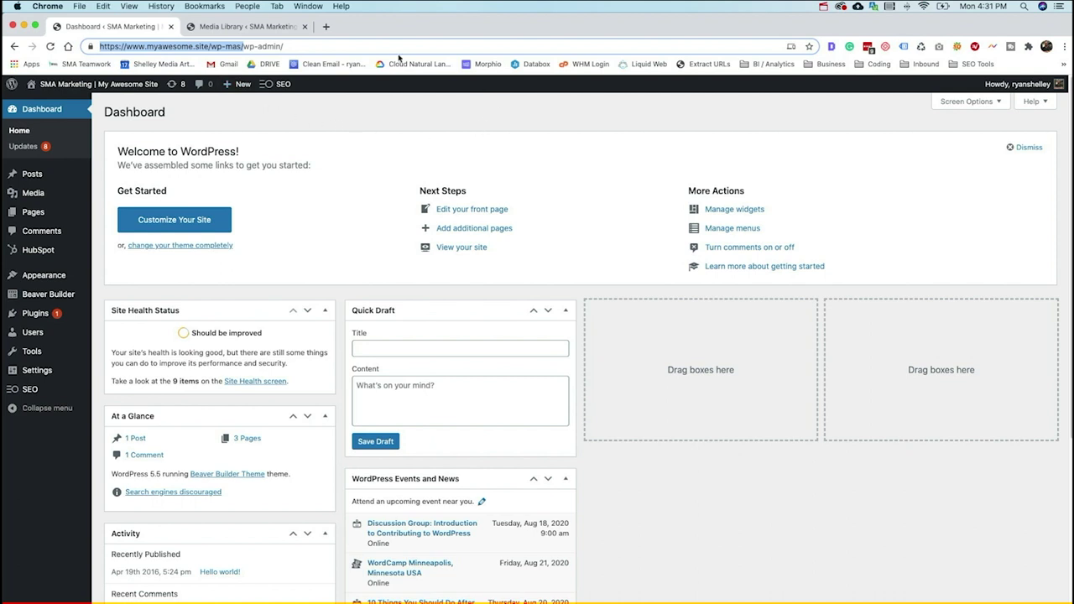
pyautogui.click(326, 26)
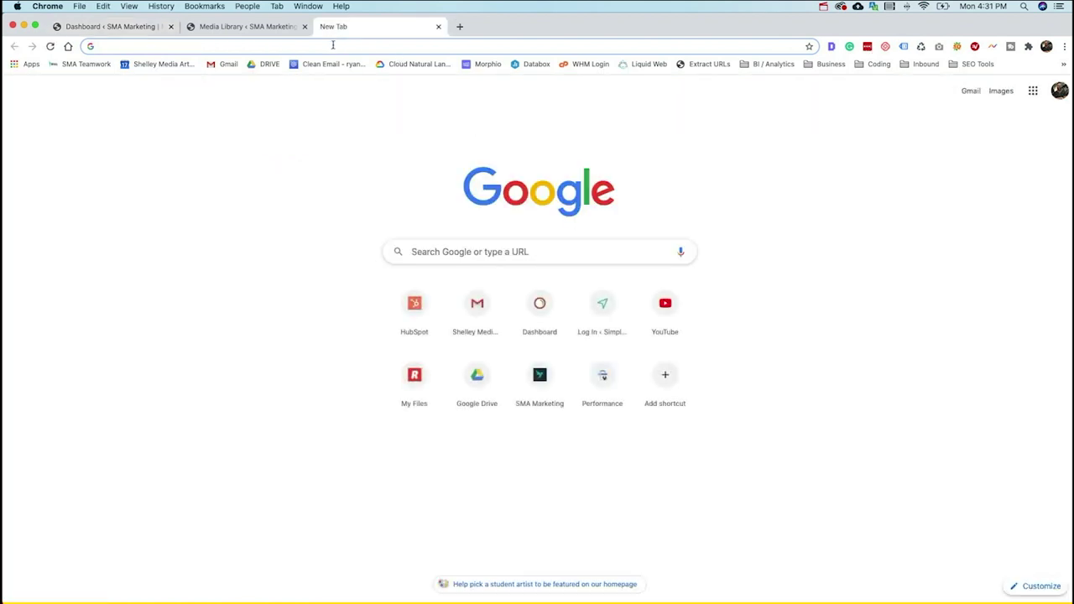
pyautogui.write('rich')
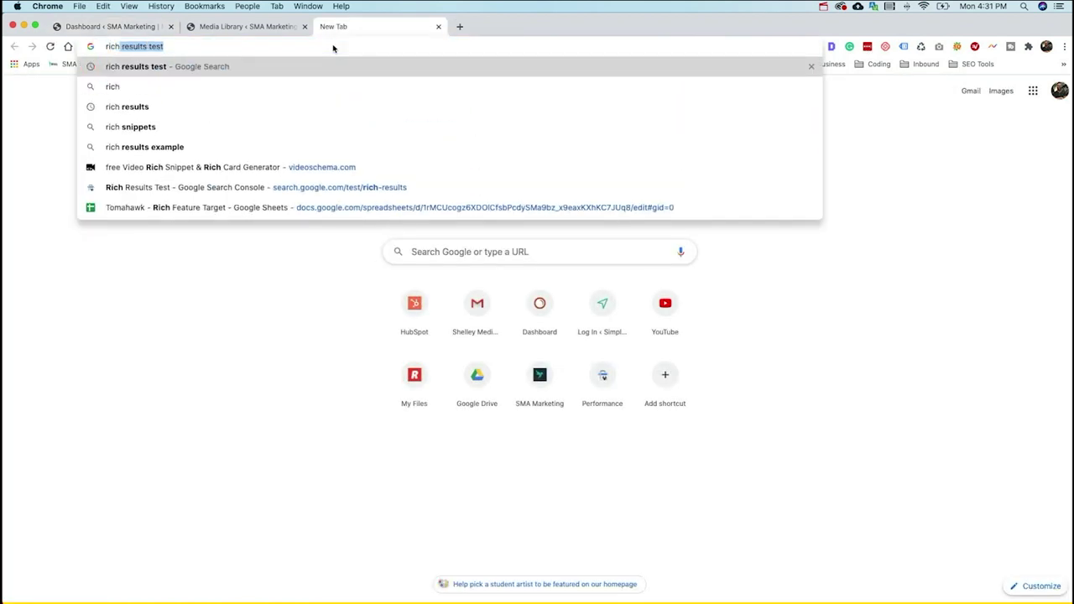
pyautogui.click(328, 190)
pyautogui.press('super+v')
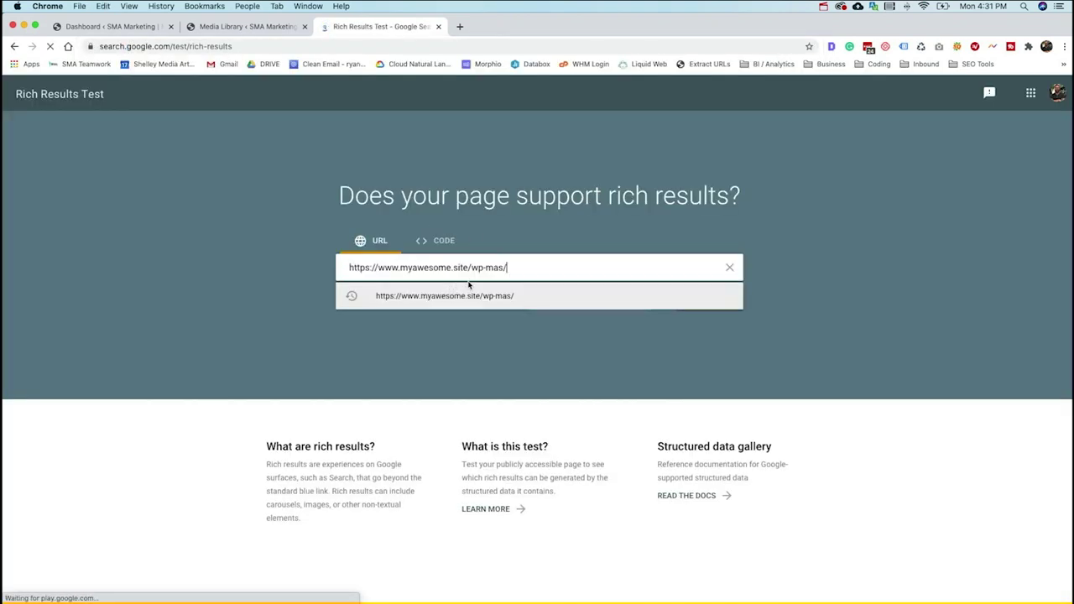
pyautogui.click(610, 298)
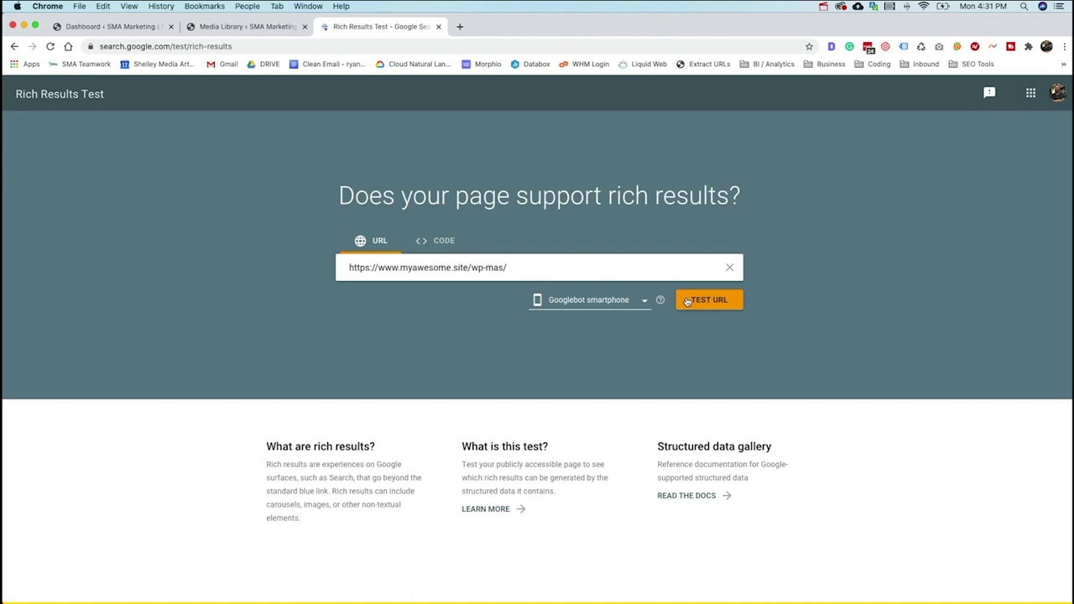
pyautogui.click(686, 301)
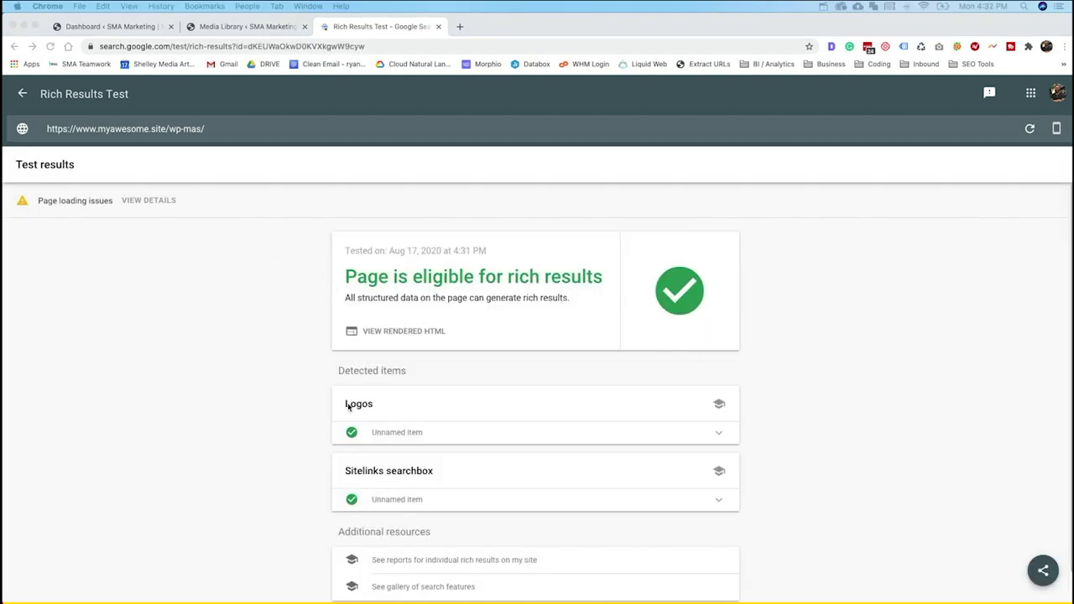
# - Expand the valid Sitelinks searchbox item to review its properties
pyautogui.click(721, 504)
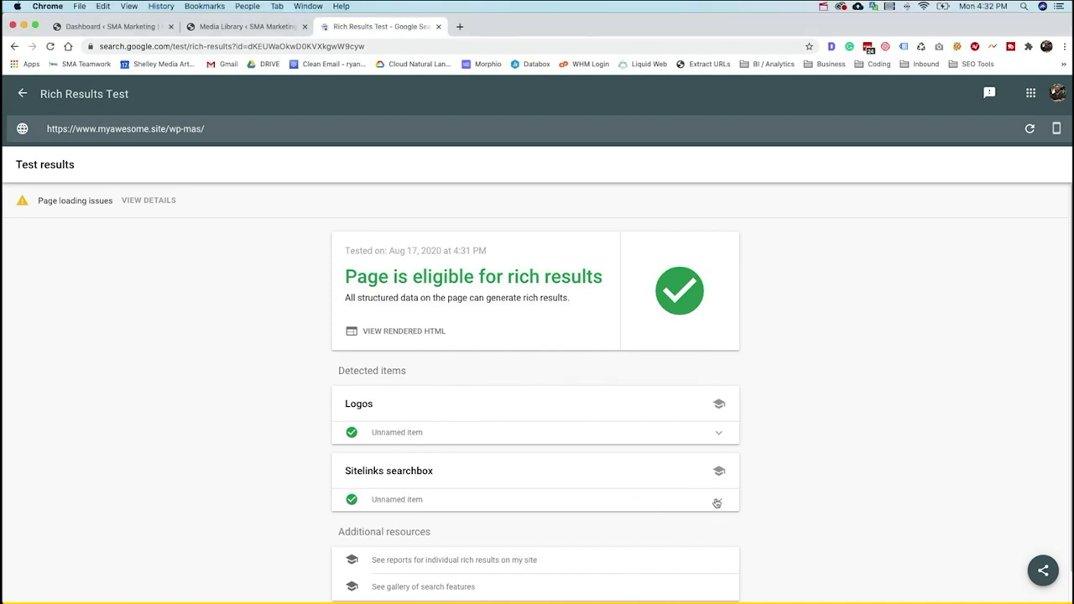
pyautogui.scroll(-1, 709, 491)
pyautogui.click(718, 470)
pyautogui.scroll(-5, 640, 457)
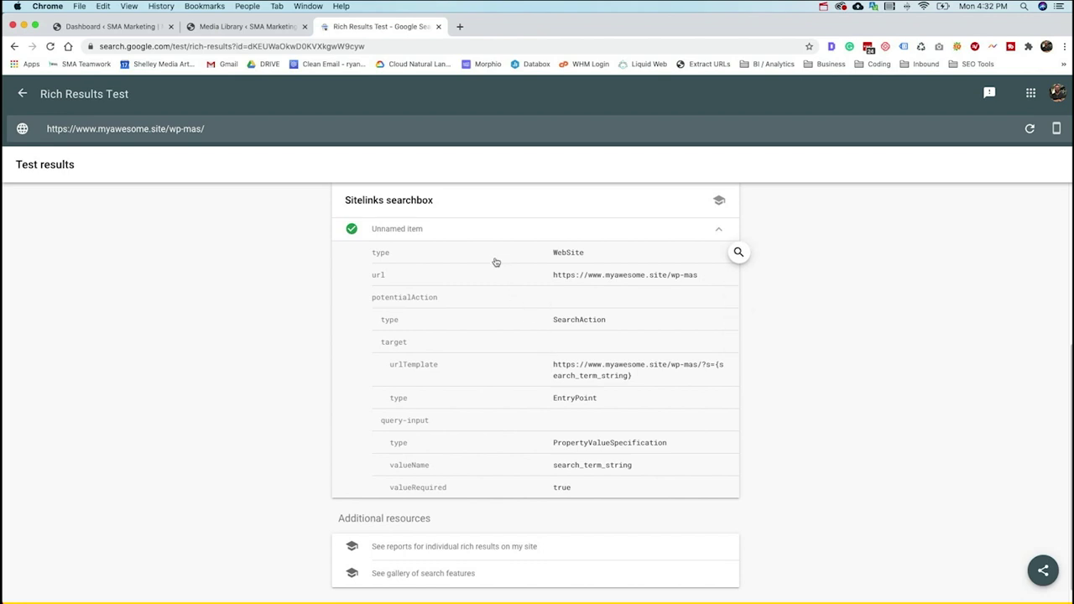
pyautogui.scroll(1, 444, 290)
pyautogui.scroll(2, 462, 311)
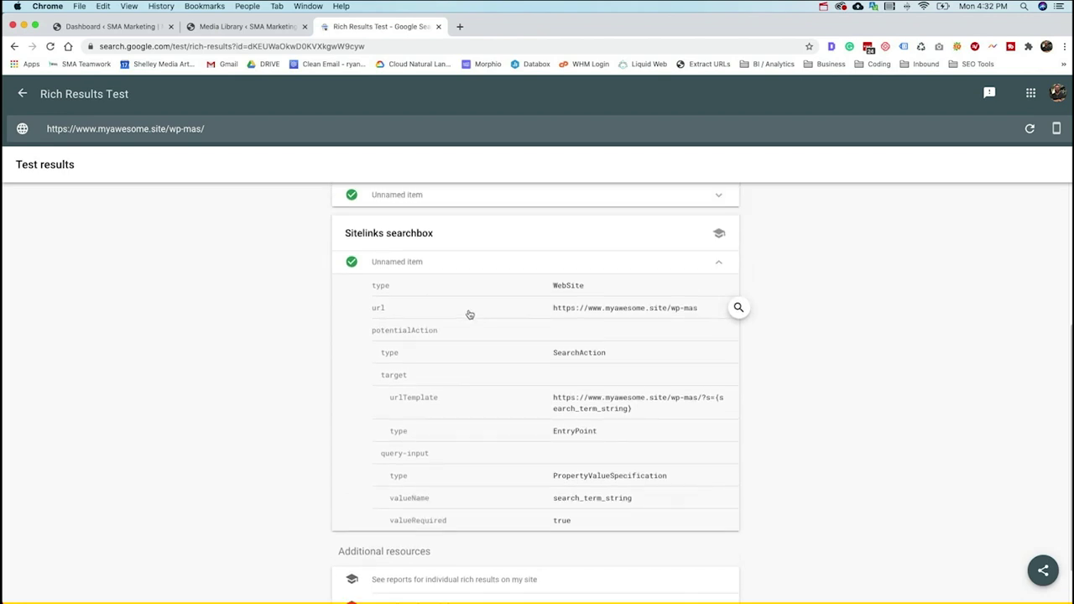
pyautogui.scroll(5, 595, 448)
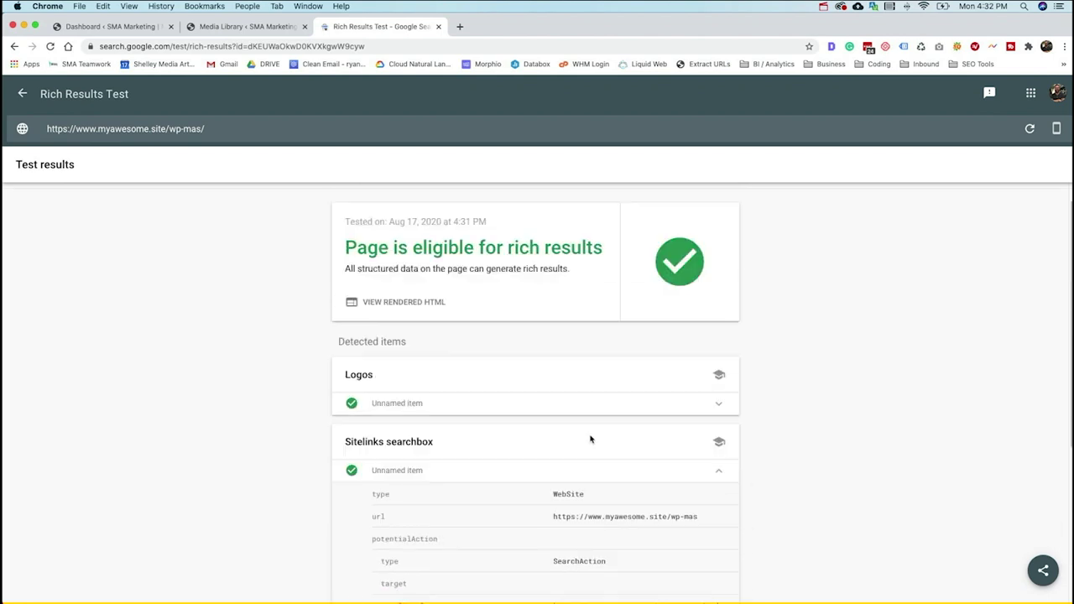
# - Expand the valid Logos Organization item, review its properties, then return to the WordPress dashboard
pyautogui.click(718, 406)
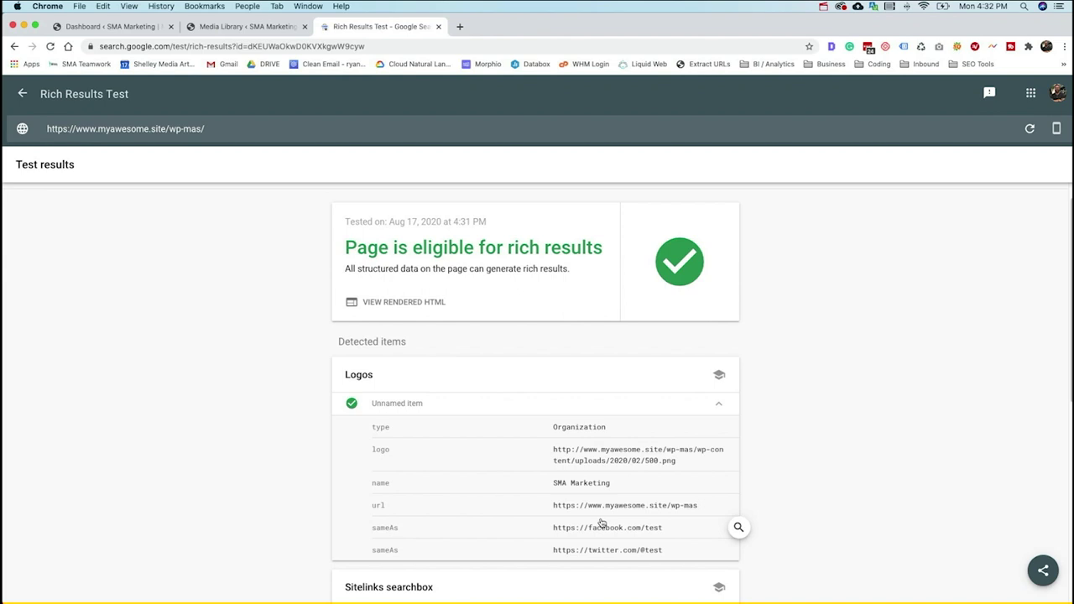
pyautogui.scroll(-1, 600, 516)
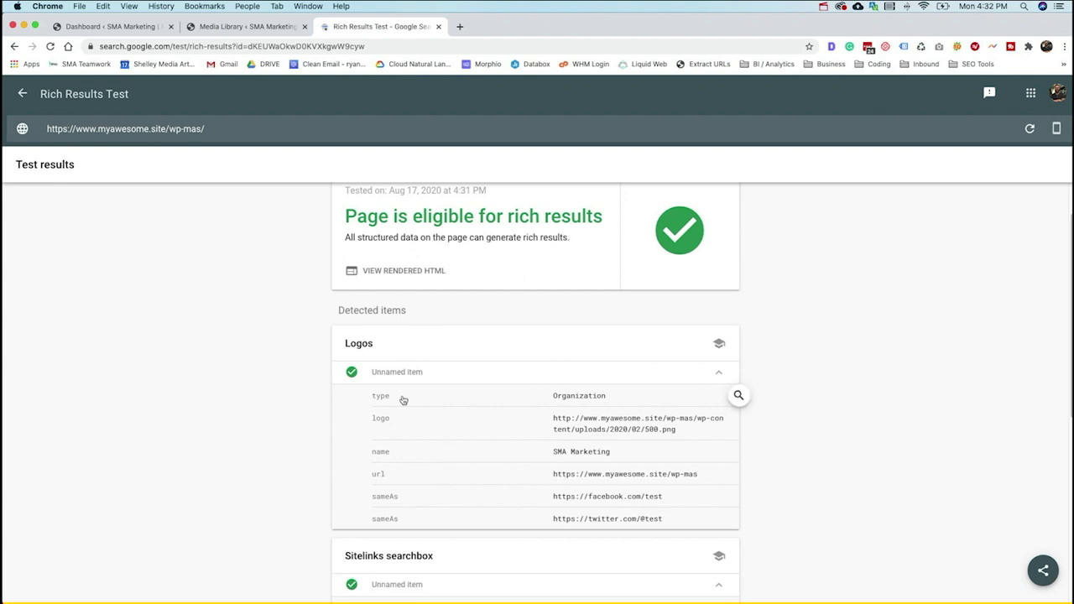
pyautogui.scroll(-4, 511, 412)
pyautogui.scroll(-7, 511, 412)
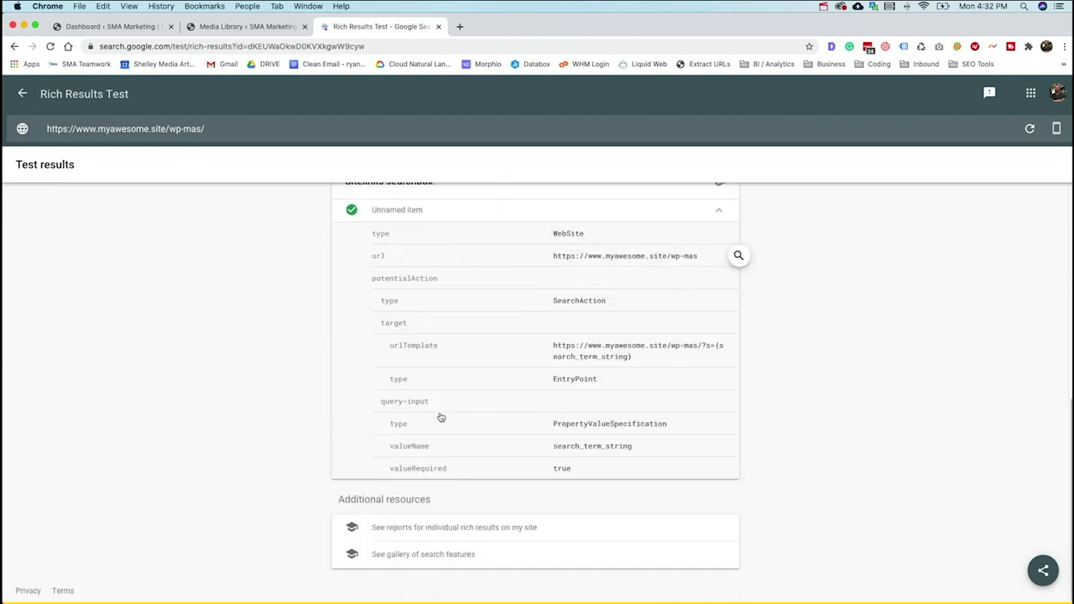
pyautogui.scroll(1, 548, 391)
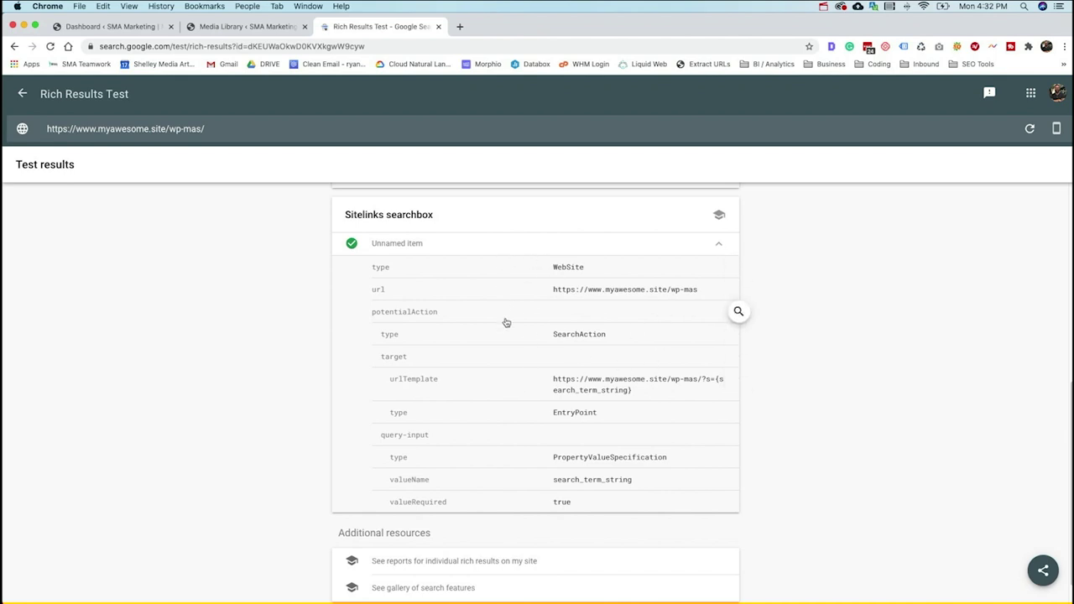
pyautogui.scroll(12, 506, 321)
pyautogui.scroll(-6, 465, 419)
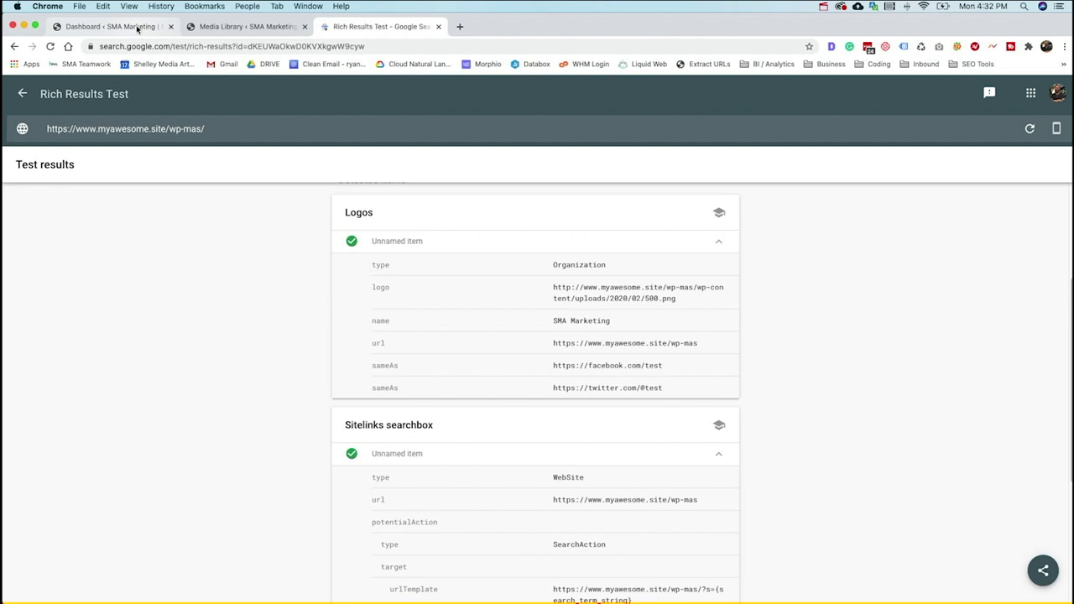
pyautogui.click(137, 28)
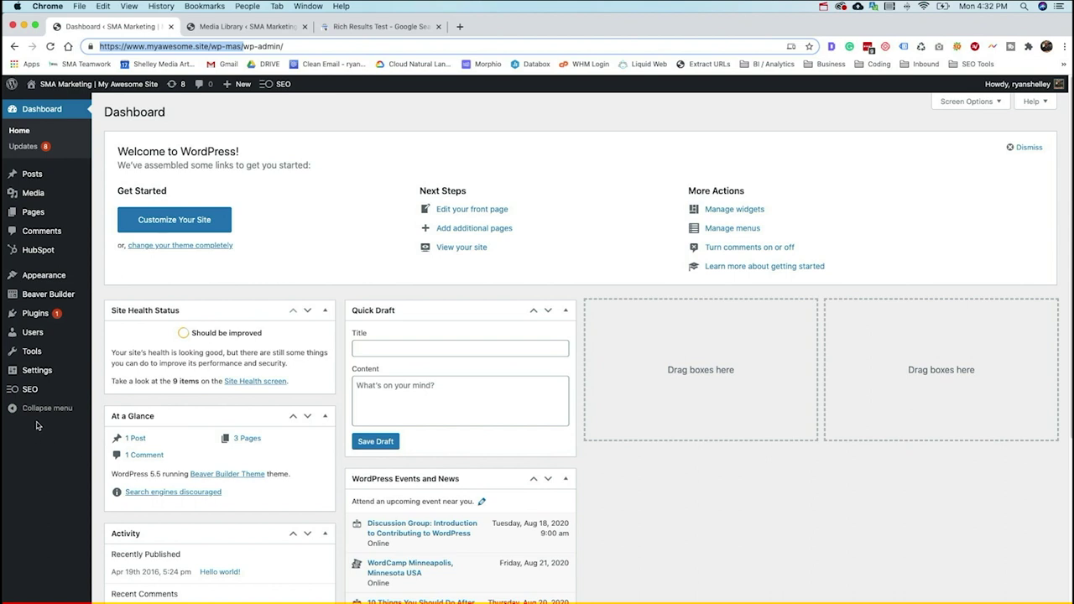
# - Go to SEO > Schemas and choose Create a schema for a blank schema form
pyautogui.moveTo(39, 398)
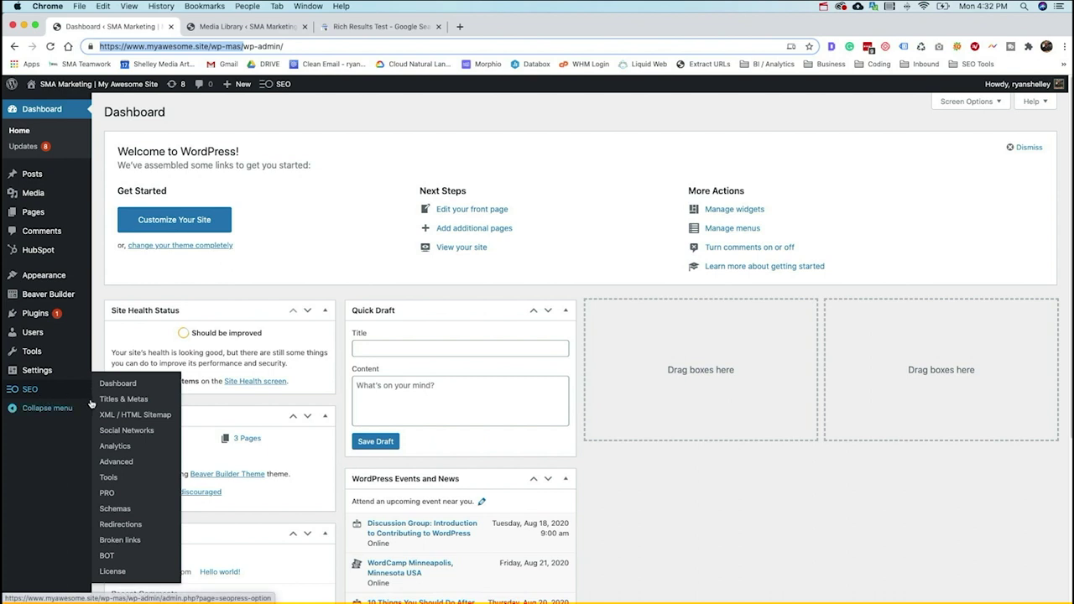
pyautogui.click(120, 509)
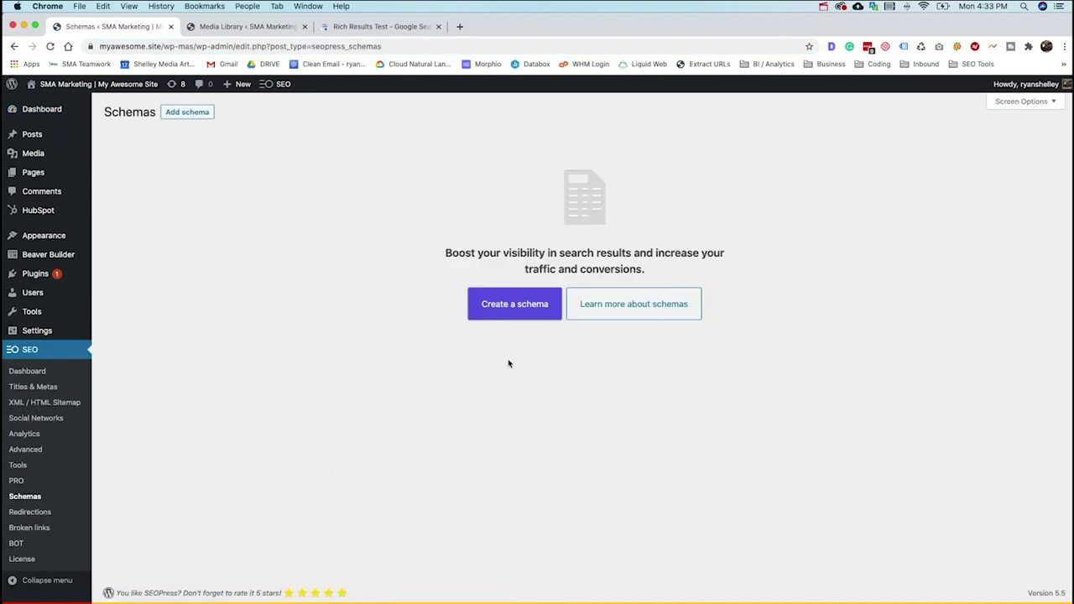
pyautogui.click(514, 313)
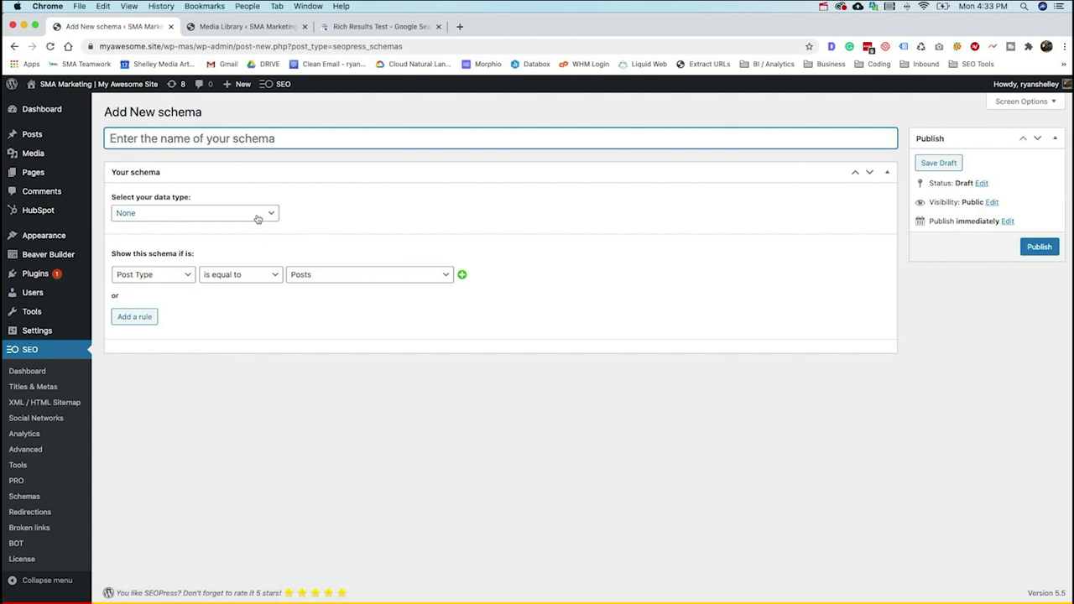
# - Choose Local Business as the data type and map the business name to Site Title
pyautogui.click(258, 218)
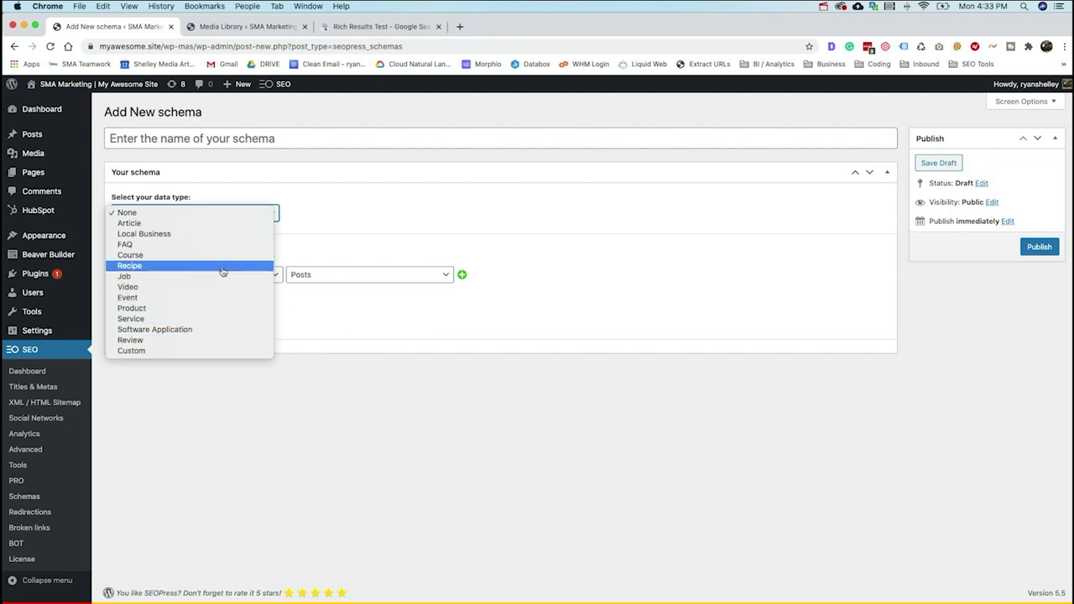
pyautogui.click(190, 234)
pyautogui.scroll(-3, 192, 277)
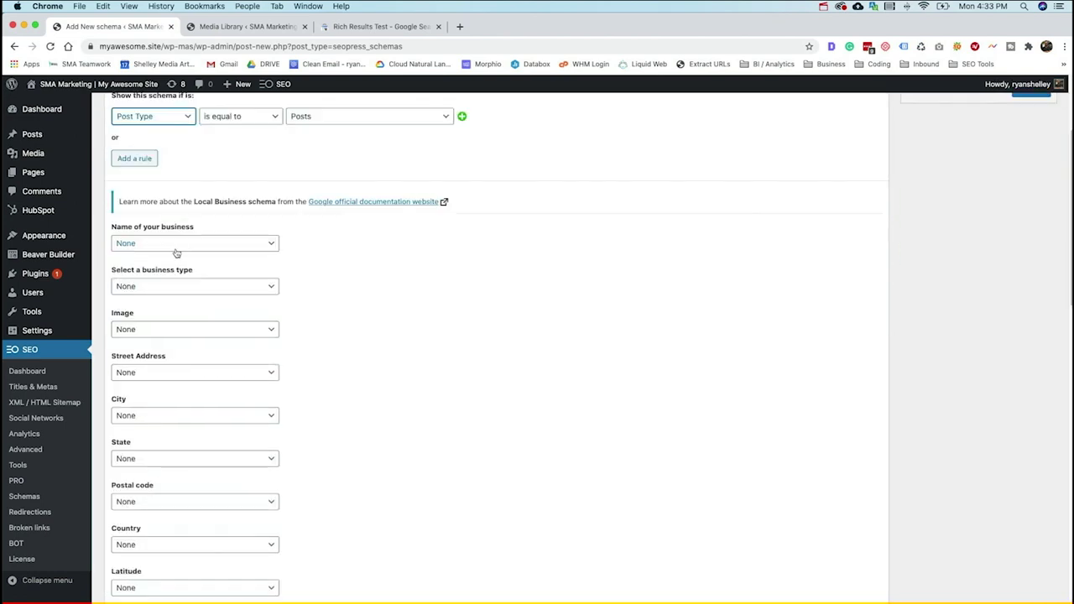
pyautogui.click(179, 243)
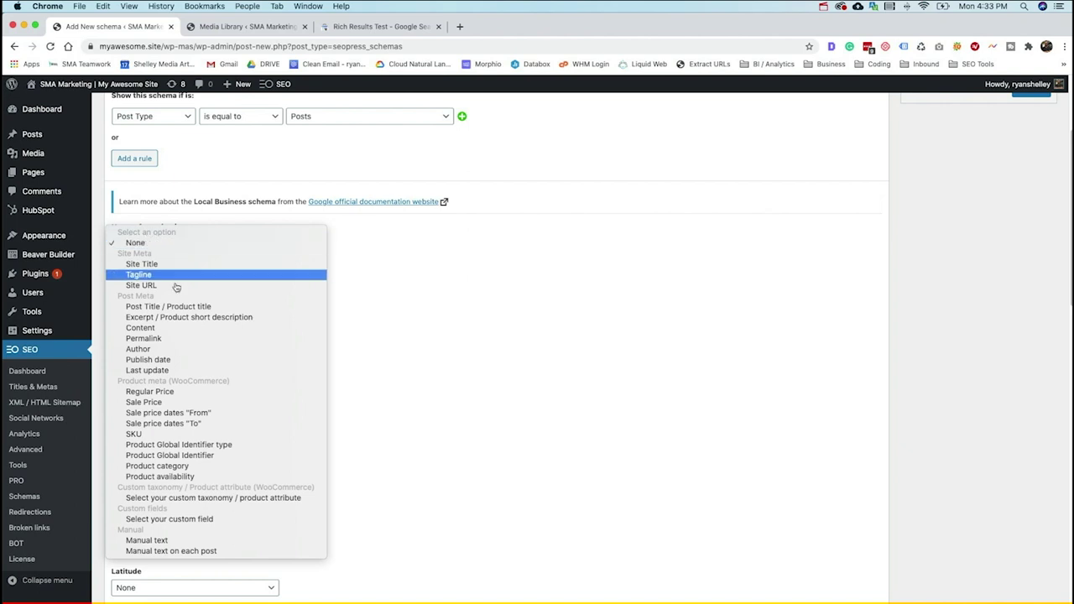
pyautogui.click(190, 263)
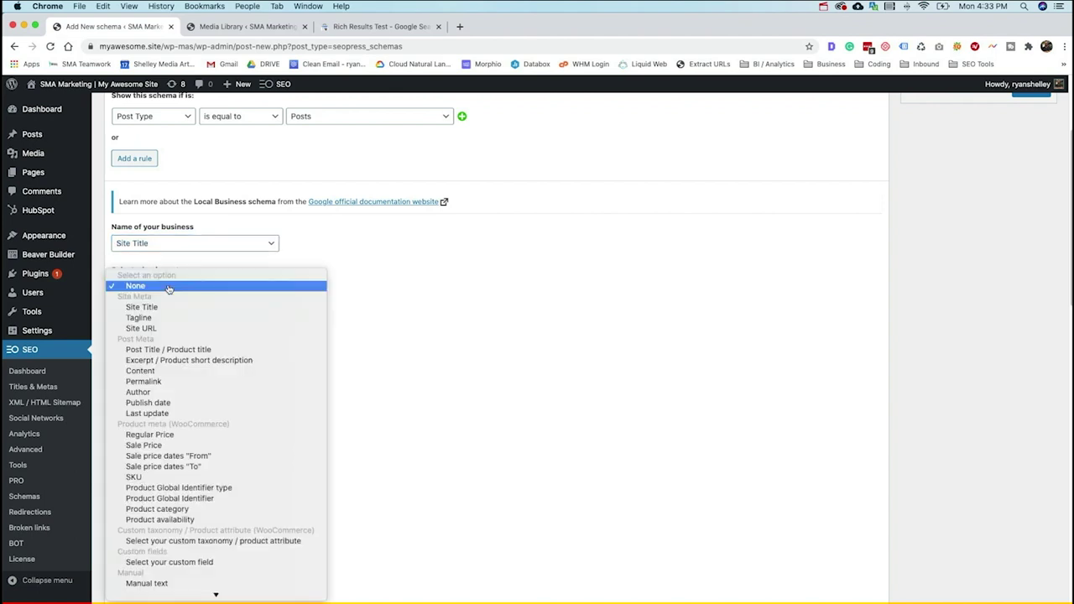
pyautogui.click(182, 281)
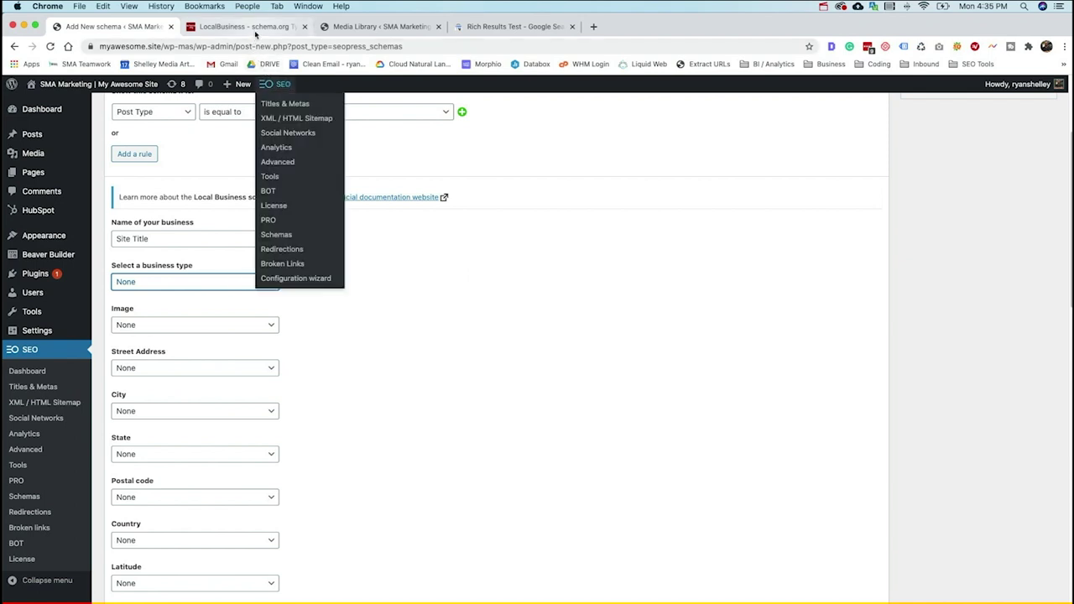
# - Browse schema.org LocalBusiness subtypes, including the HomeAndConstructionBusiness page and GeneralContractor
pyautogui.click(256, 27)
pyautogui.scroll(-15, 369, 265)
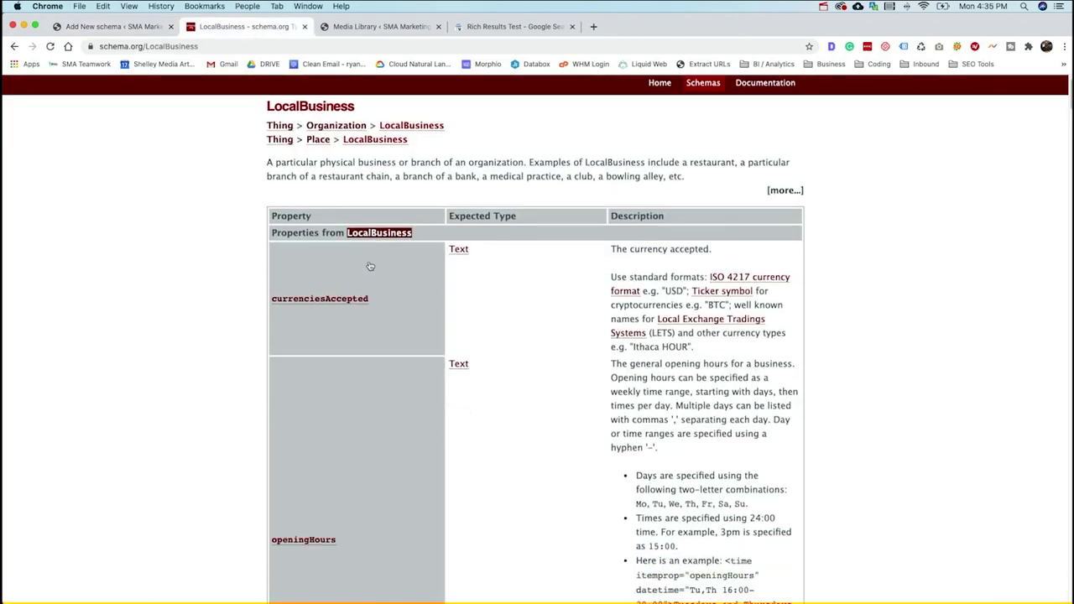
pyautogui.scroll(-20, 369, 265)
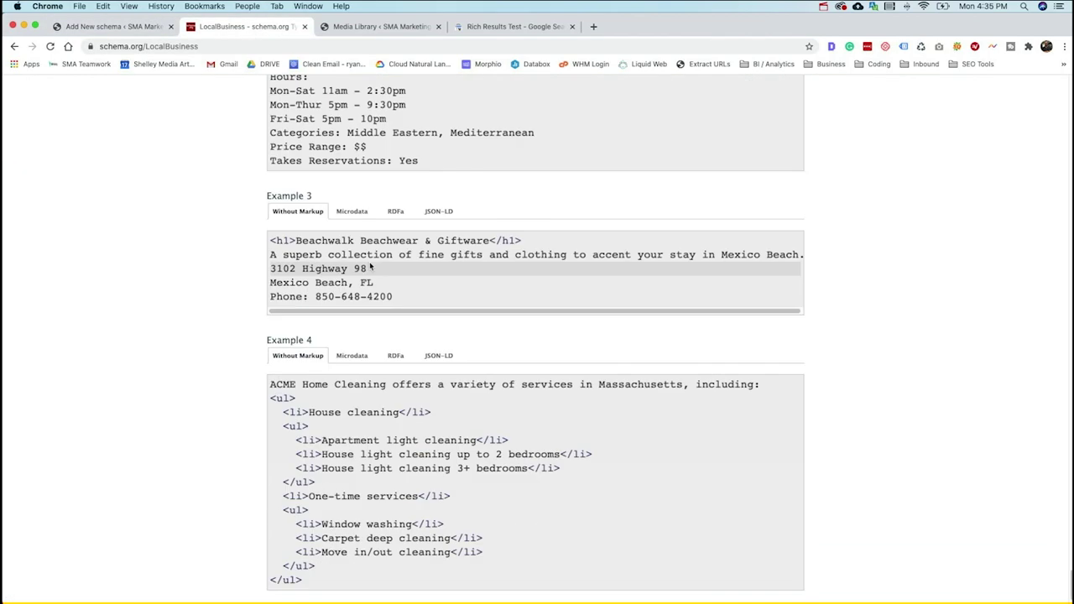
pyautogui.scroll(20, 369, 265)
pyautogui.scroll(1, 372, 266)
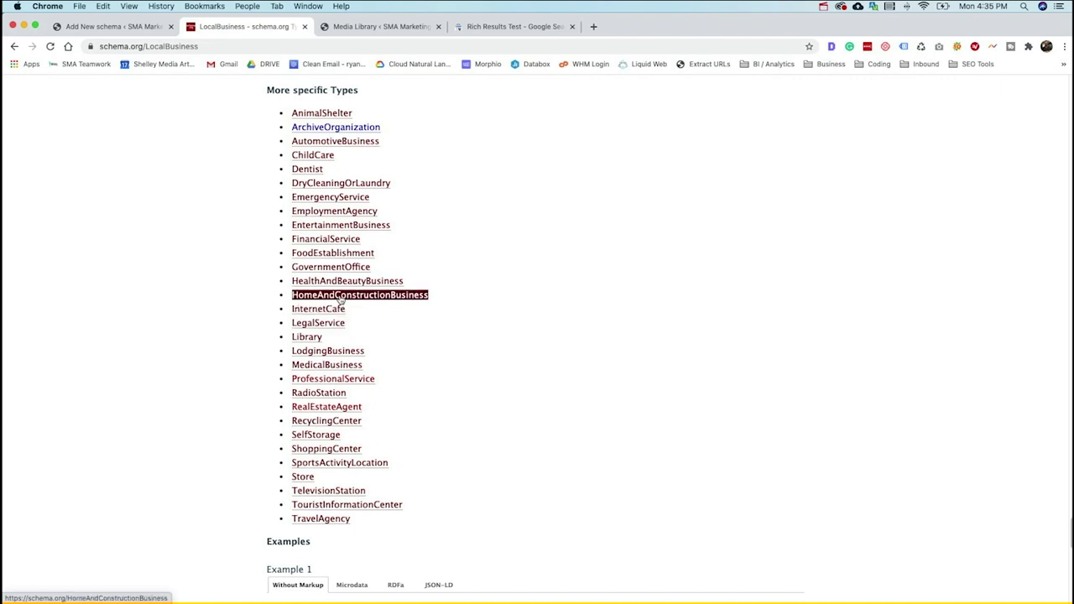
pyautogui.click(340, 298)
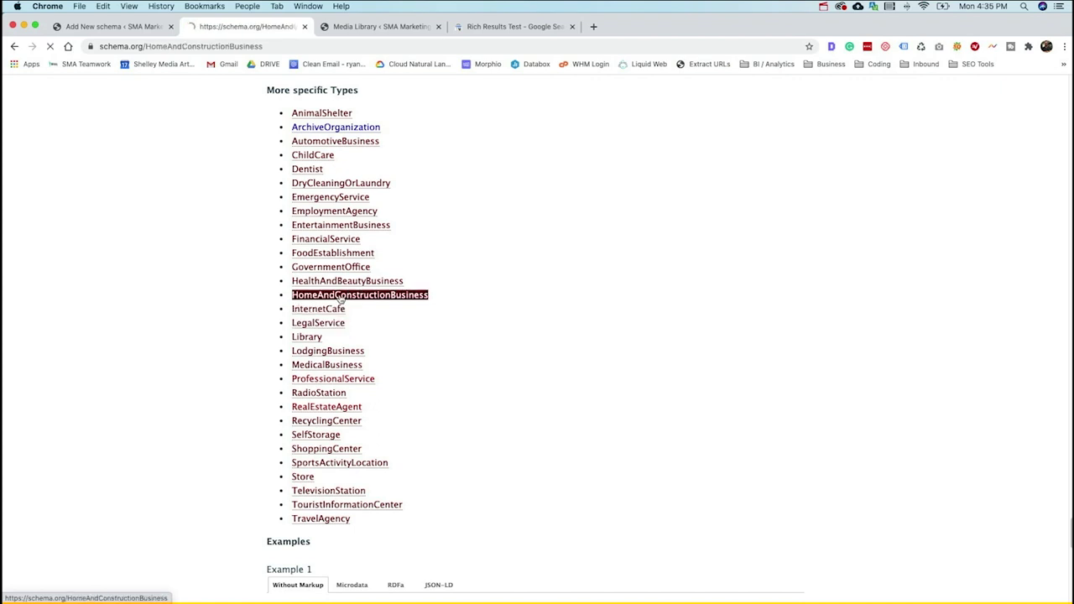
pyautogui.scroll(-10, 341, 299)
pyautogui.scroll(-20, 341, 300)
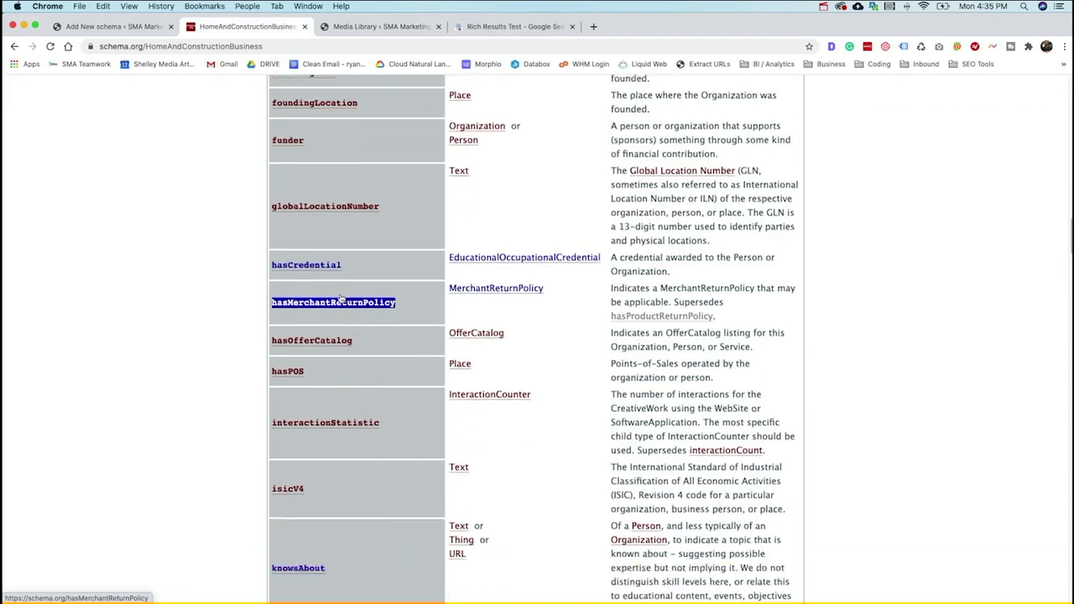
pyautogui.scroll(-20, 340, 300)
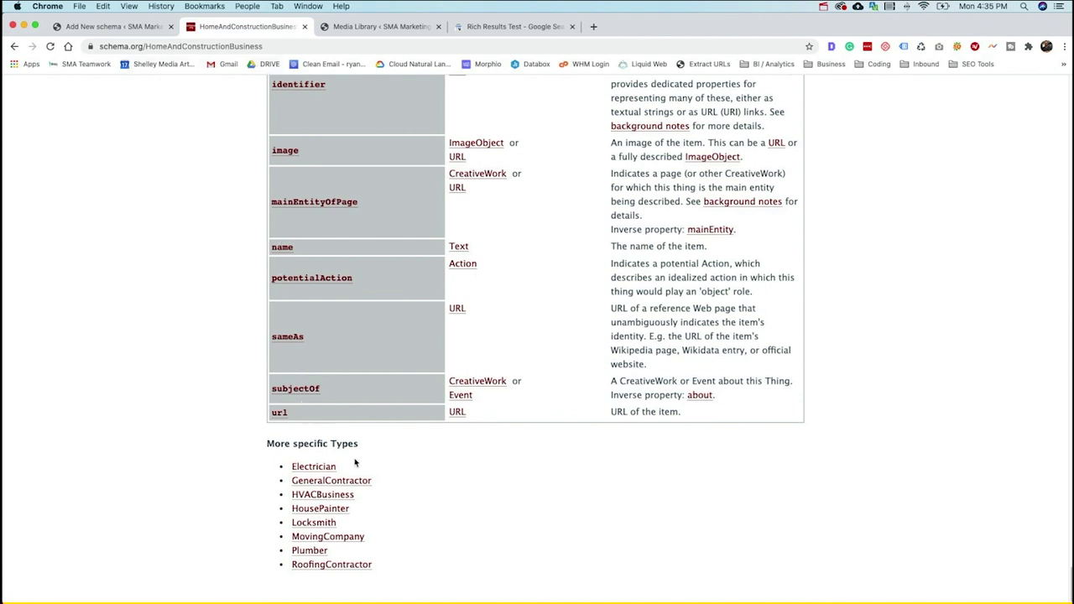
pyautogui.moveTo(348, 464); pyautogui.dragTo(362, 489)
pyautogui.click(378, 486)
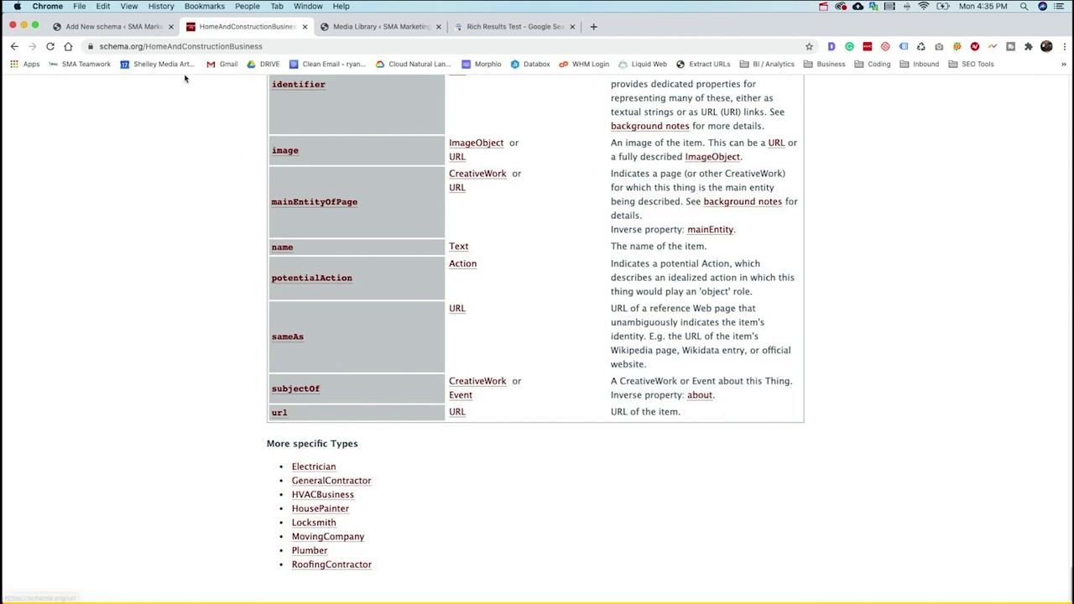
# - Return to the LocalBusiness page and select ProfessionalService as the business type name
pyautogui.click(150, 32)
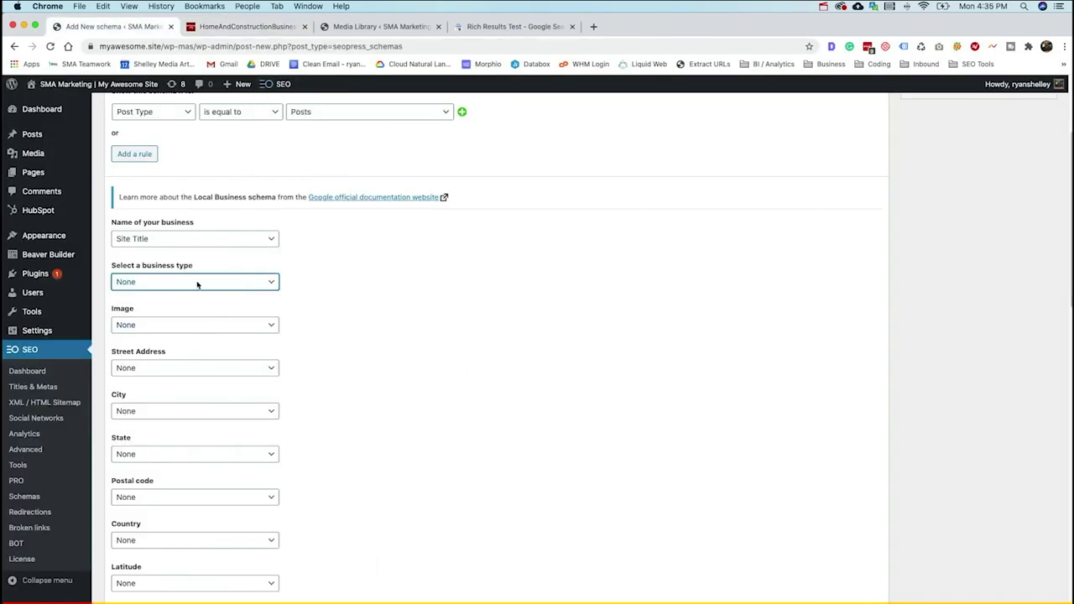
pyautogui.click(192, 31)
pyautogui.click(13, 46)
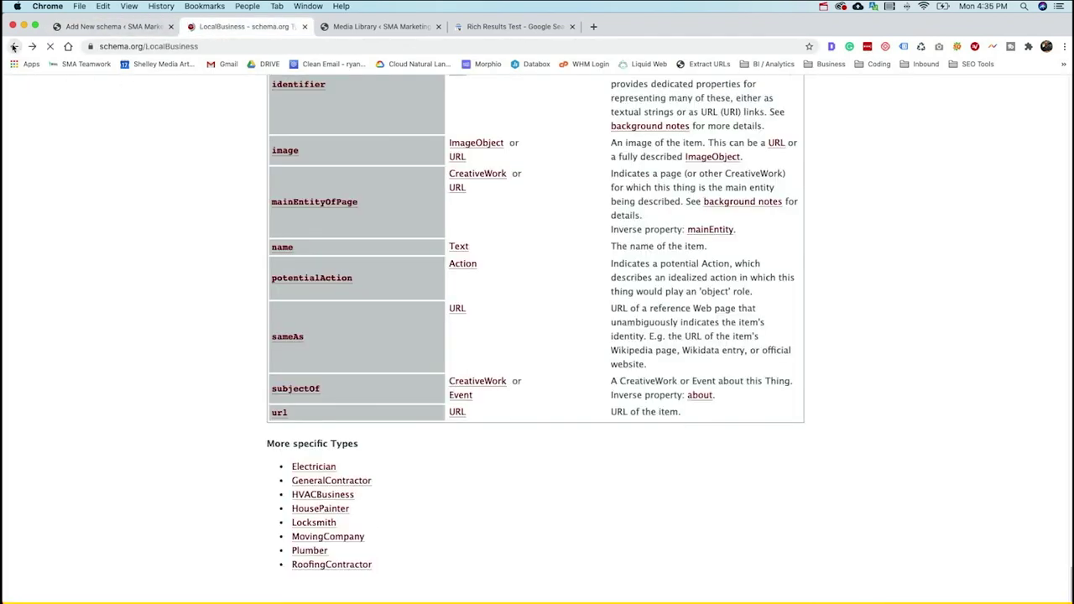
pyautogui.doubleClick(339, 436)
pyautogui.click(348, 426)
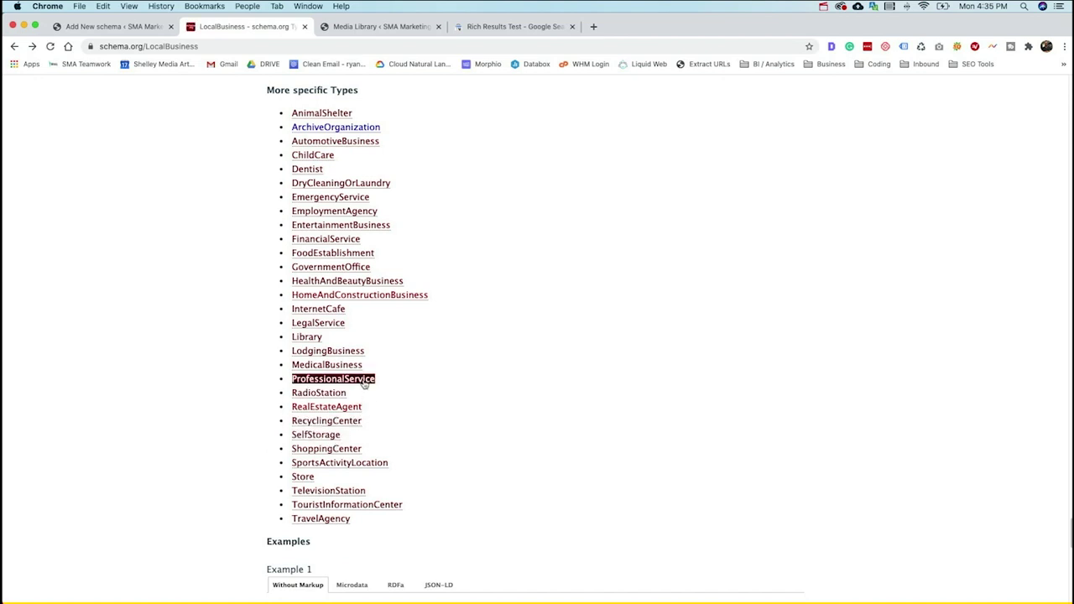
pyautogui.doubleClick(374, 379)
pyautogui.press('super+c')
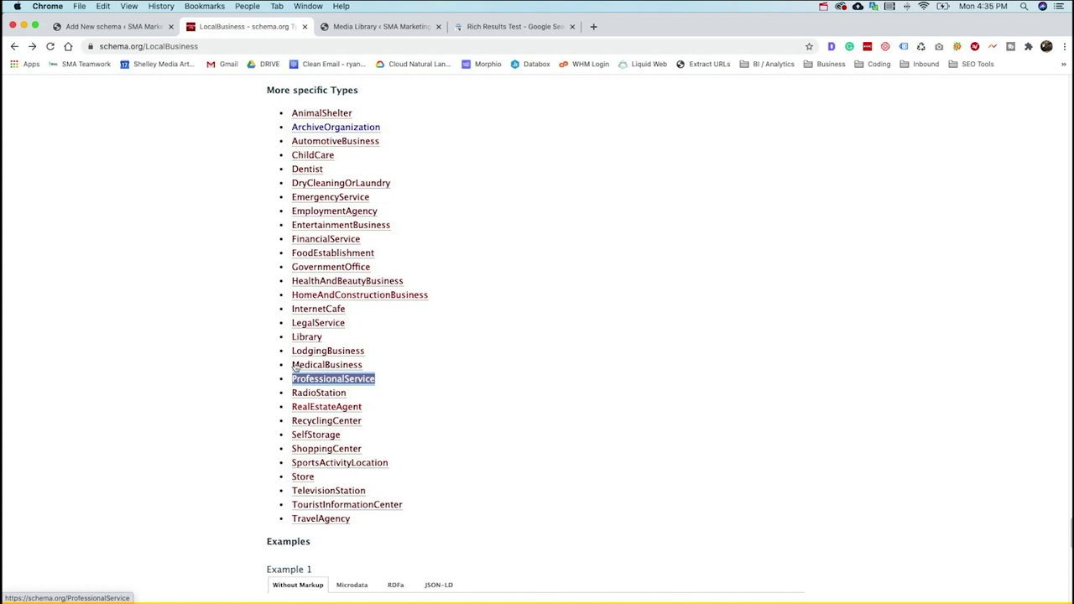
pyautogui.click(110, 26)
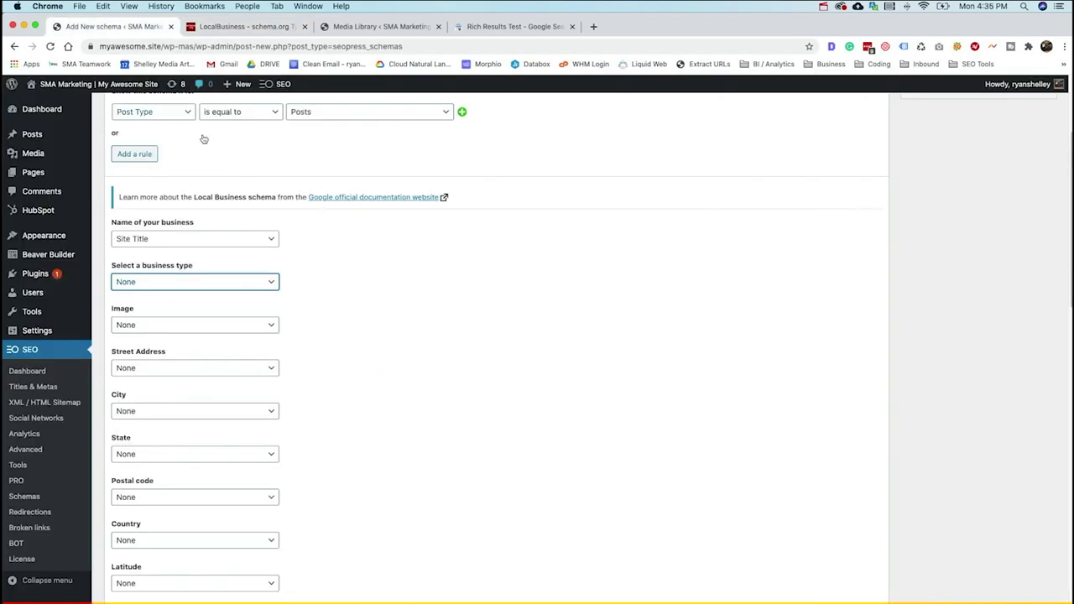
# - Set the business type to manual text ProfessionalService
pyautogui.click(182, 283)
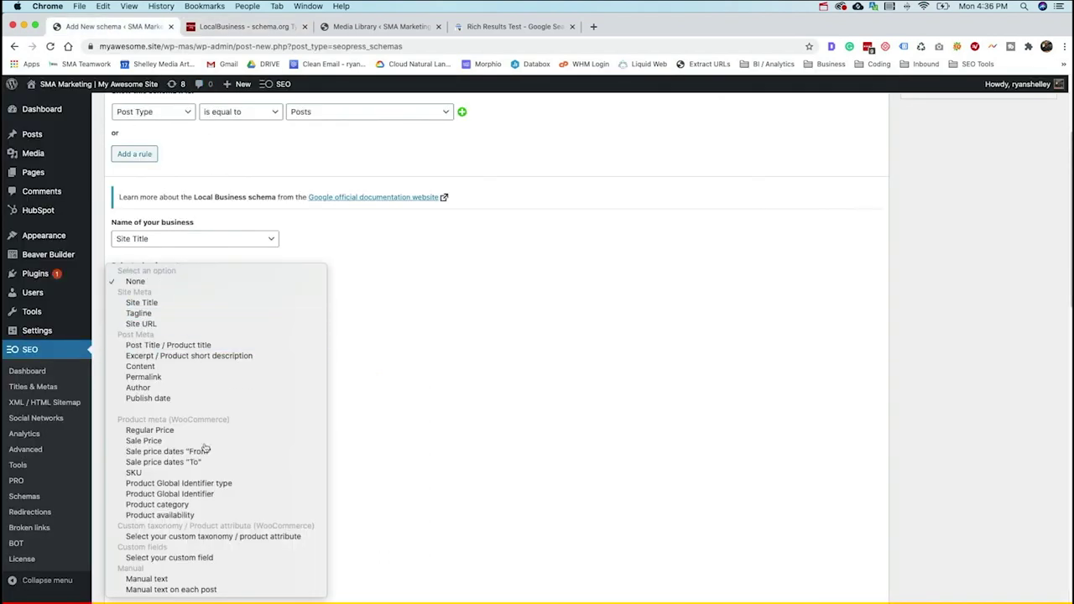
pyautogui.click(225, 579)
pyautogui.click(353, 287)
pyautogui.press('super+v')
# - Use the SMA logo from the media library as the schema image
pyautogui.click(219, 325)
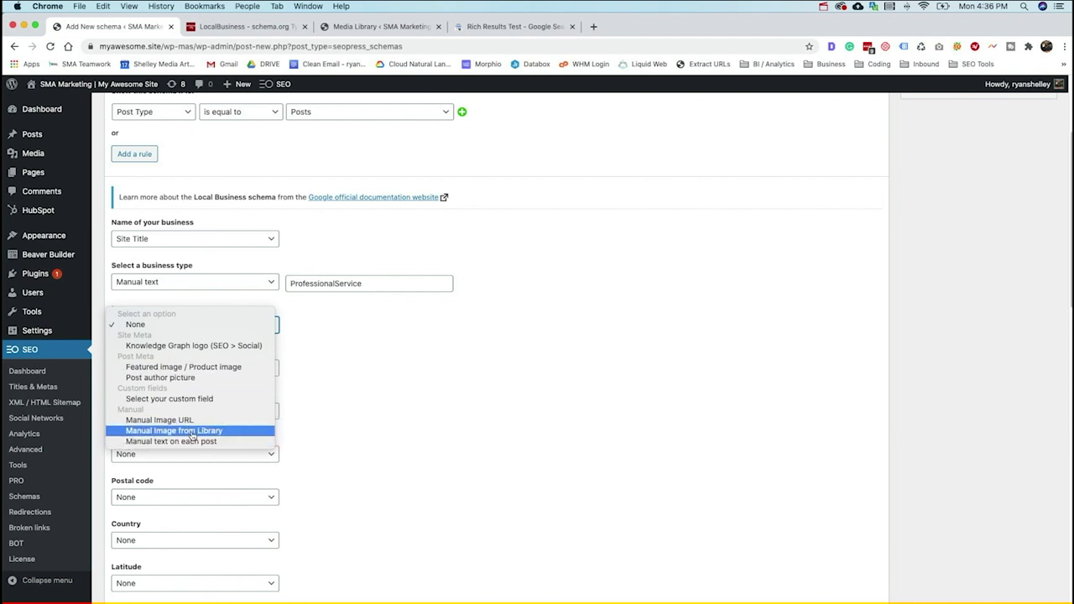
pyautogui.click(188, 430)
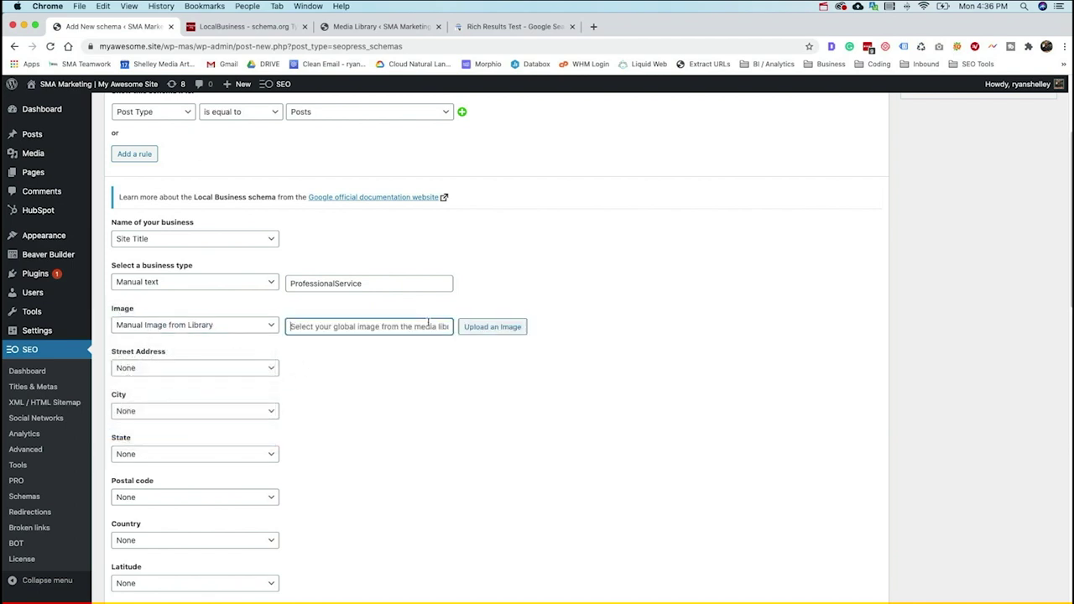
pyautogui.click(484, 329)
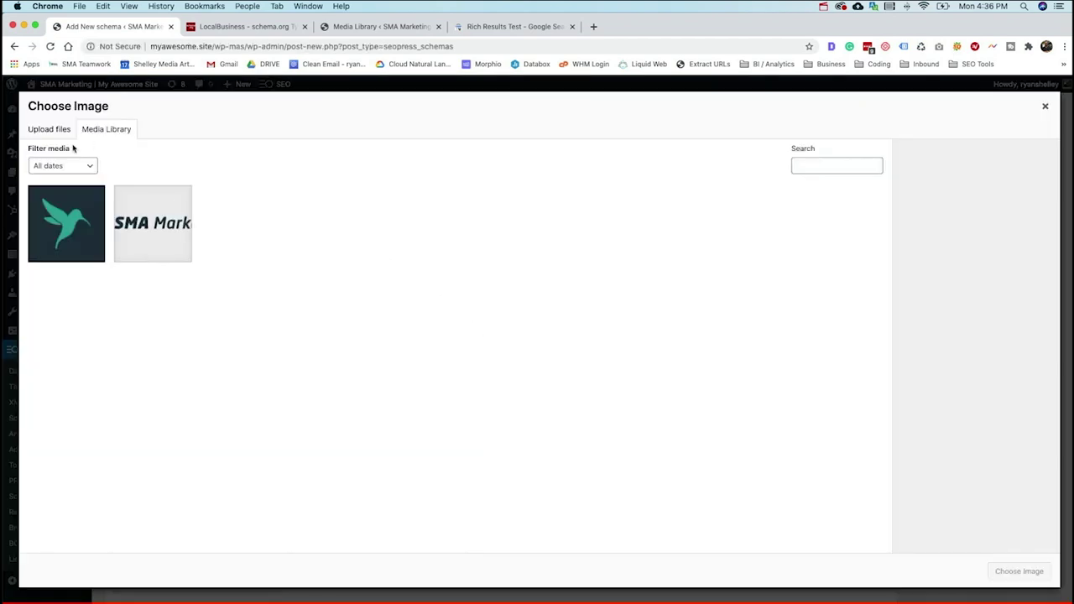
pyautogui.click(141, 225)
pyautogui.click(1037, 575)
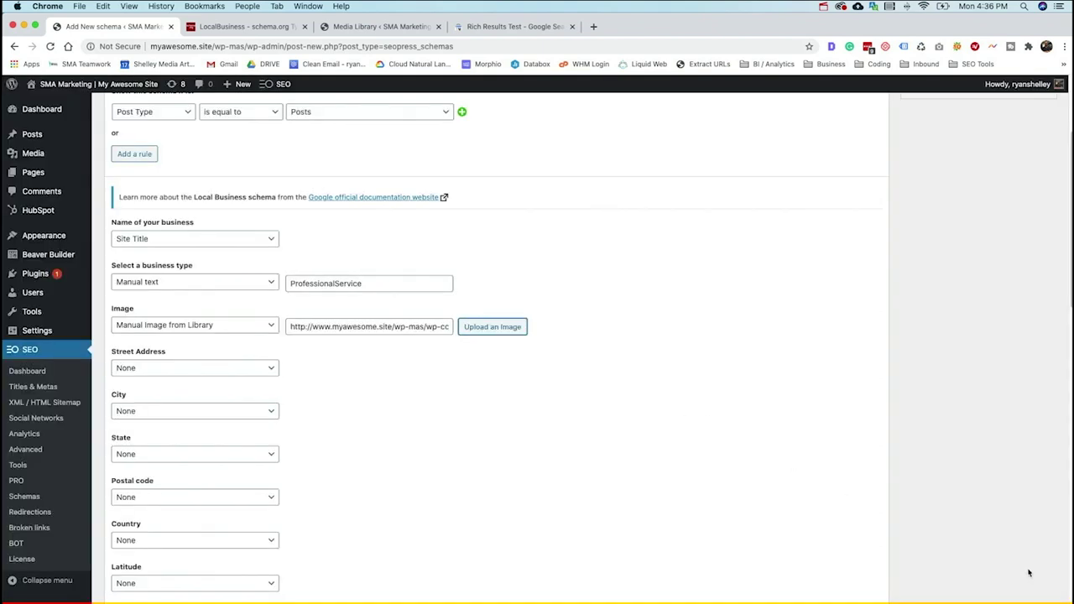
# - Set the street address to manual text '1213 Main Street'
pyautogui.click(224, 371)
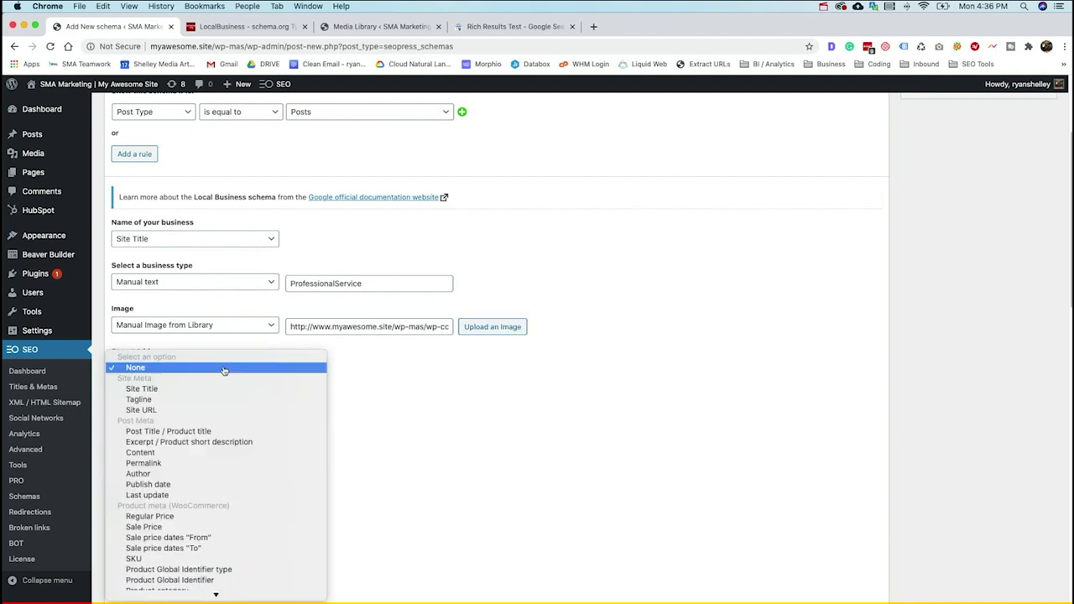
pyautogui.click(220, 368)
pyautogui.click(216, 371)
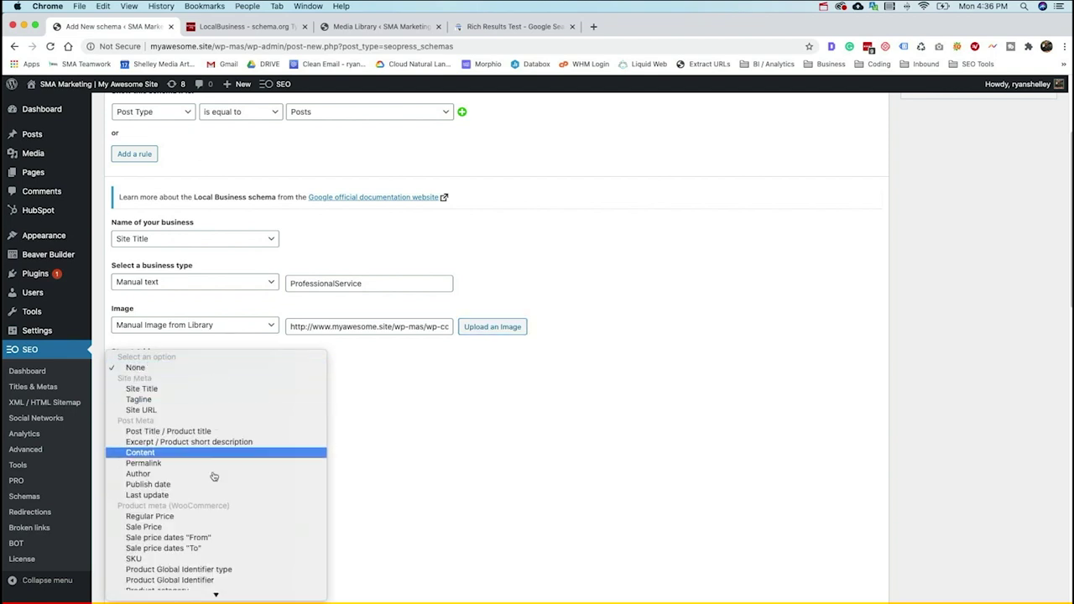
pyautogui.scroll(-3, 215, 484)
pyautogui.scroll(-2, 216, 484)
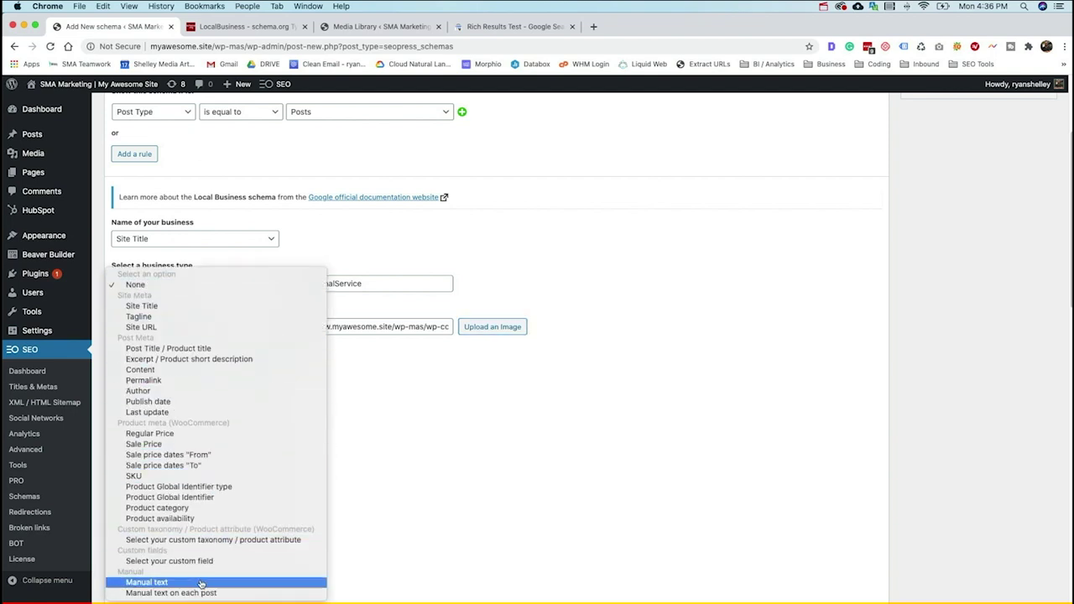
pyautogui.click(201, 581)
pyautogui.click(339, 369)
pyautogui.write('1213 Main Street')
# - Set the city to manual text Melbourne and start the state as manual text 'Flo'
pyautogui.click(177, 419)
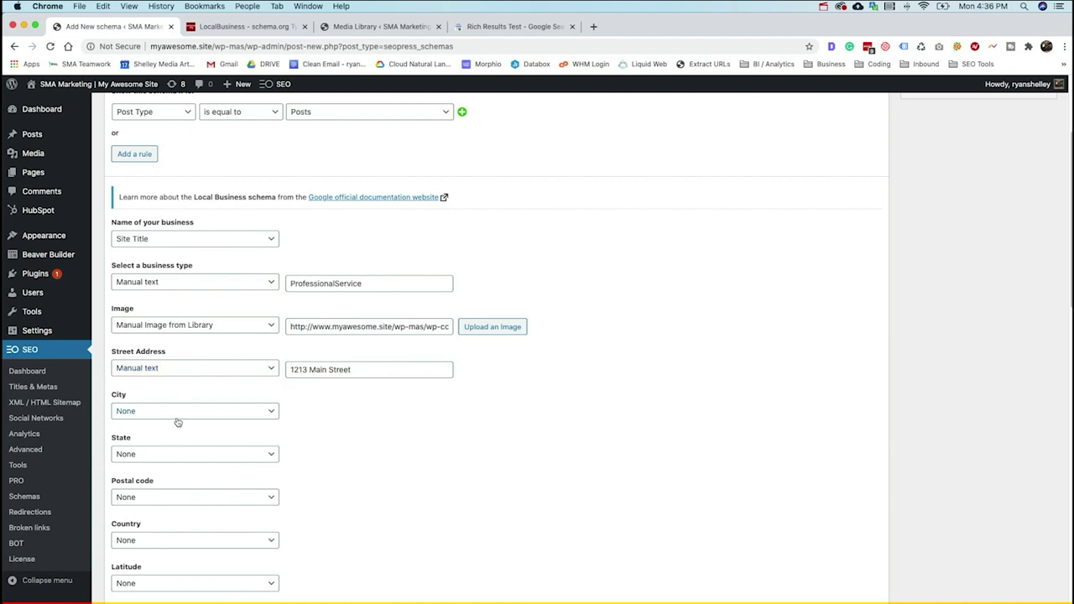
pyautogui.click(271, 412)
pyautogui.click(270, 412)
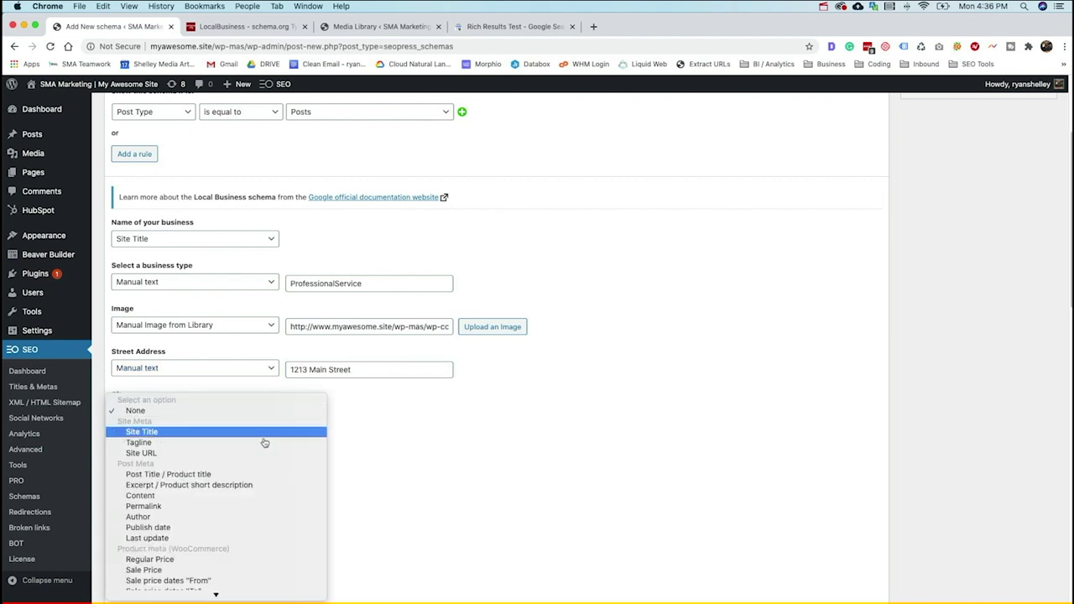
pyautogui.scroll(-3, 251, 500)
pyautogui.click(247, 582)
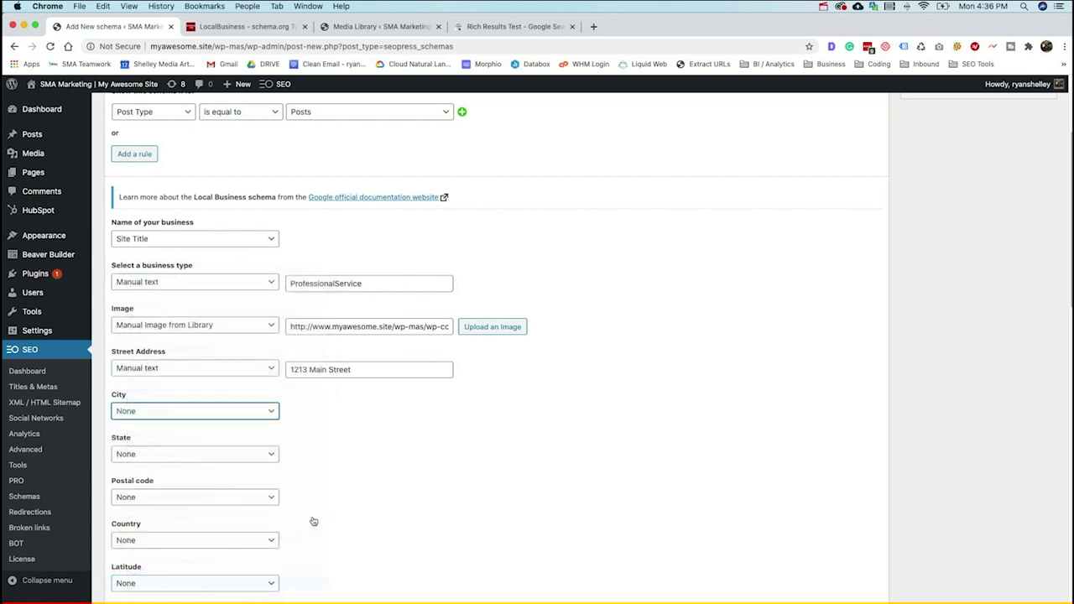
pyautogui.click(336, 412)
pyautogui.write('Melbourne')
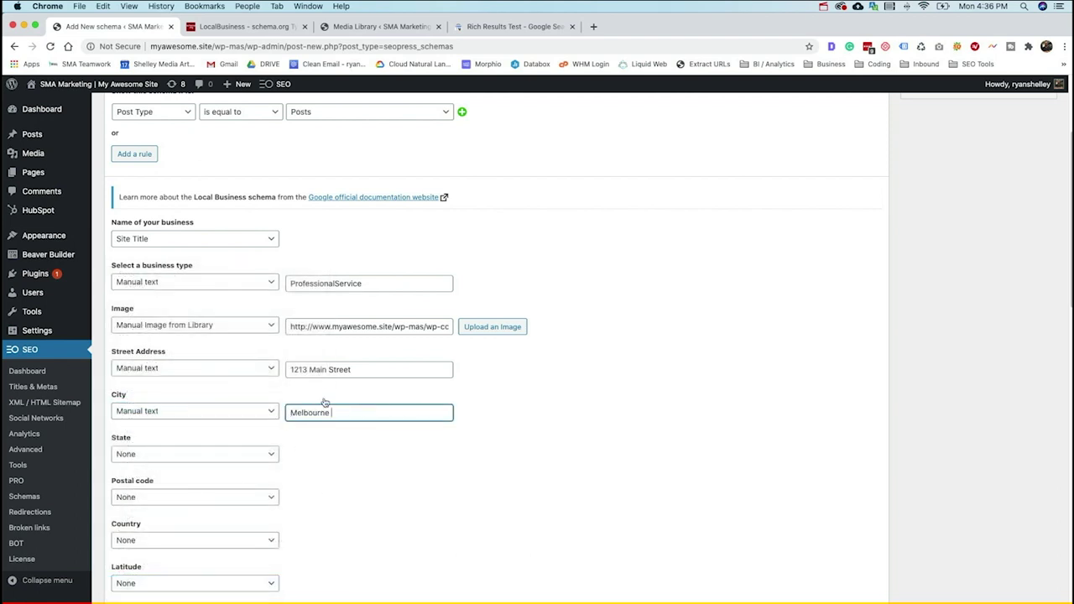
pyautogui.click(264, 455)
pyautogui.write('Flo')
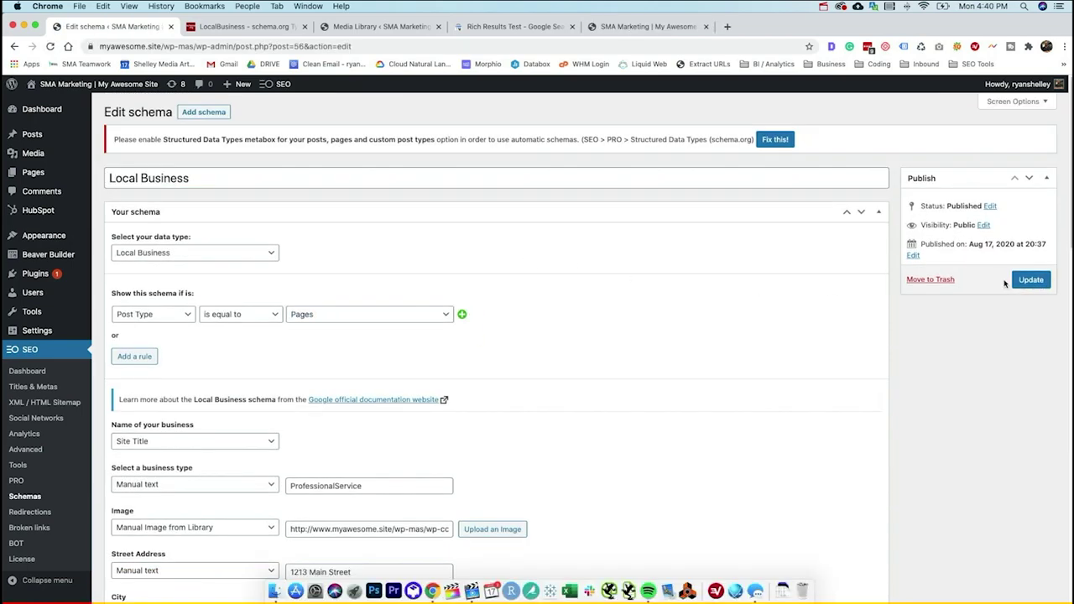
# - Update the Local Business schema, then enable and save the SEOPress PRO Structured Data Types metabox
pyautogui.click(1030, 280)
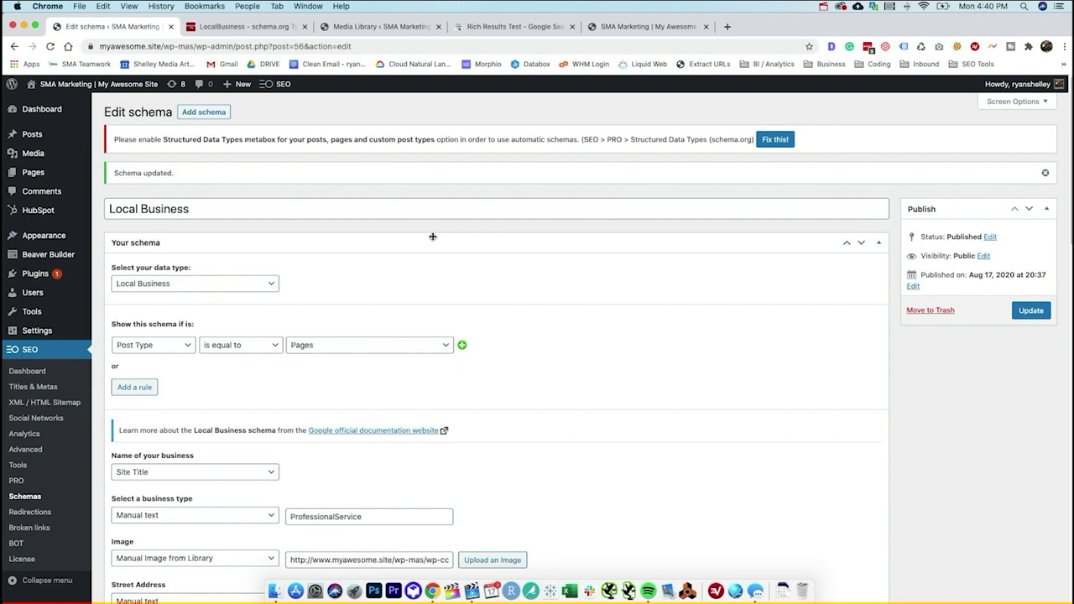
pyautogui.click(16, 481)
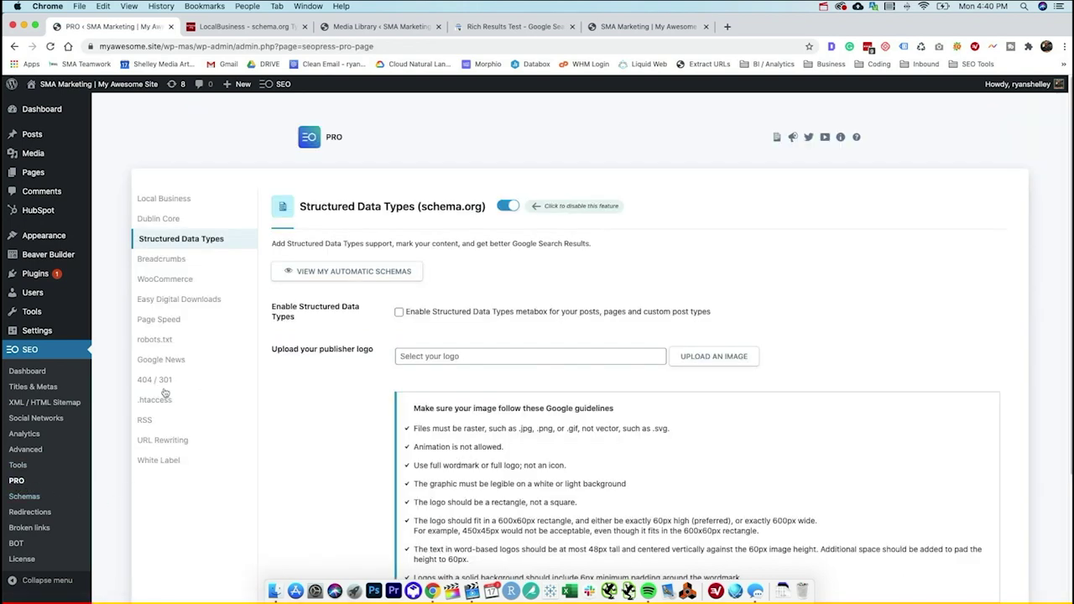
pyautogui.click(401, 312)
pyautogui.scroll(-5, 495, 285)
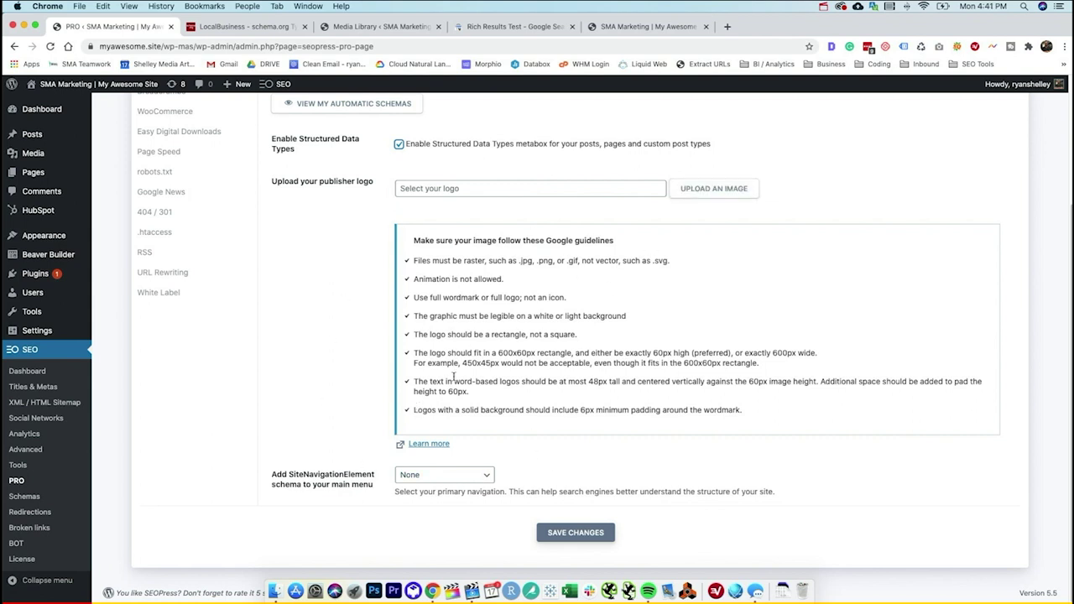
pyautogui.scroll(4, 453, 376)
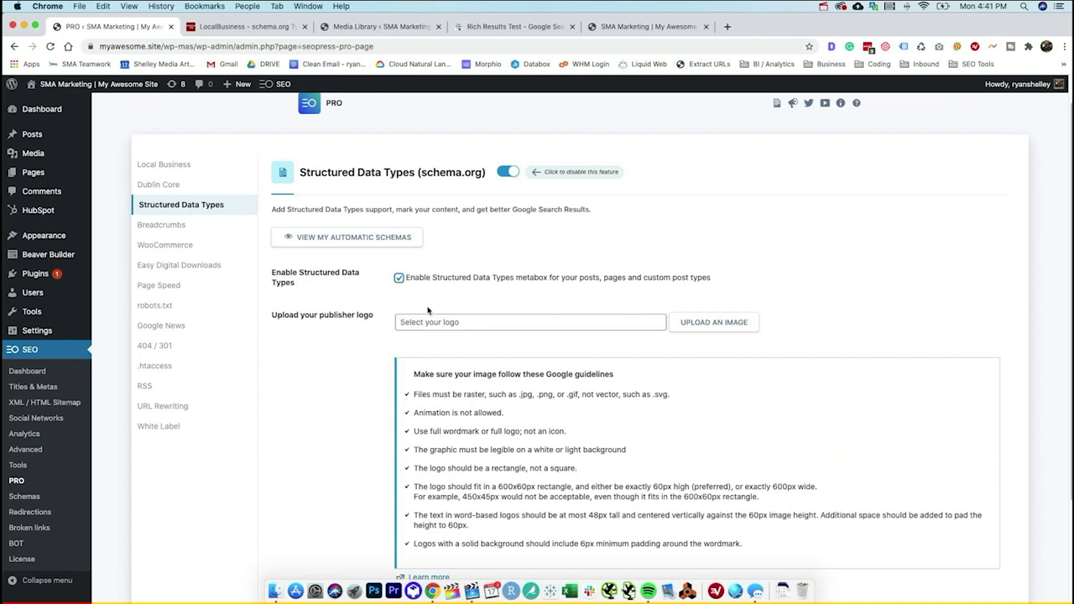
pyautogui.scroll(-4, 373, 377)
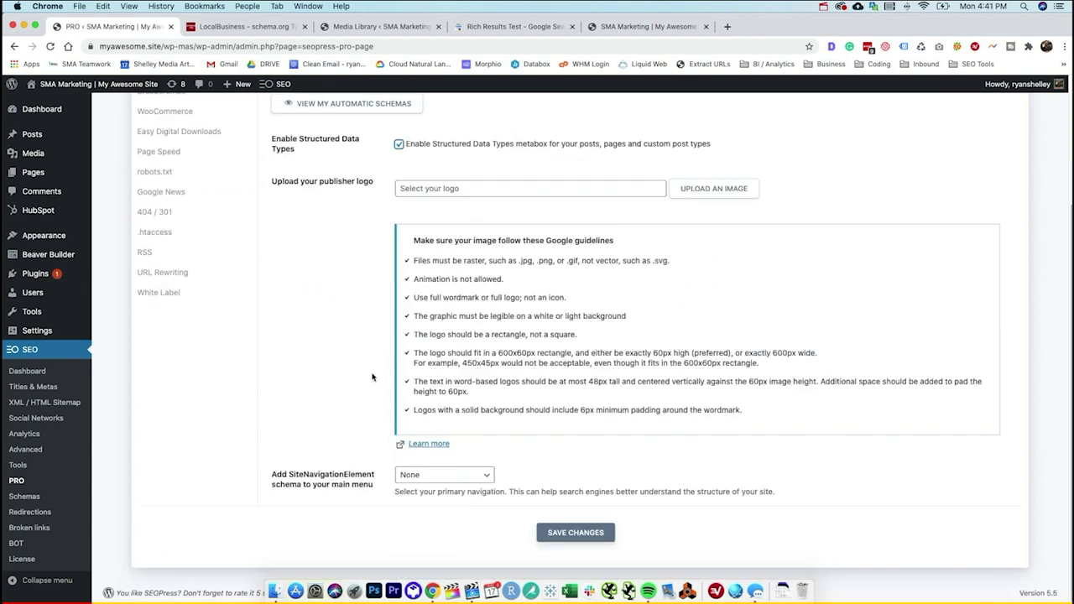
pyautogui.click(567, 536)
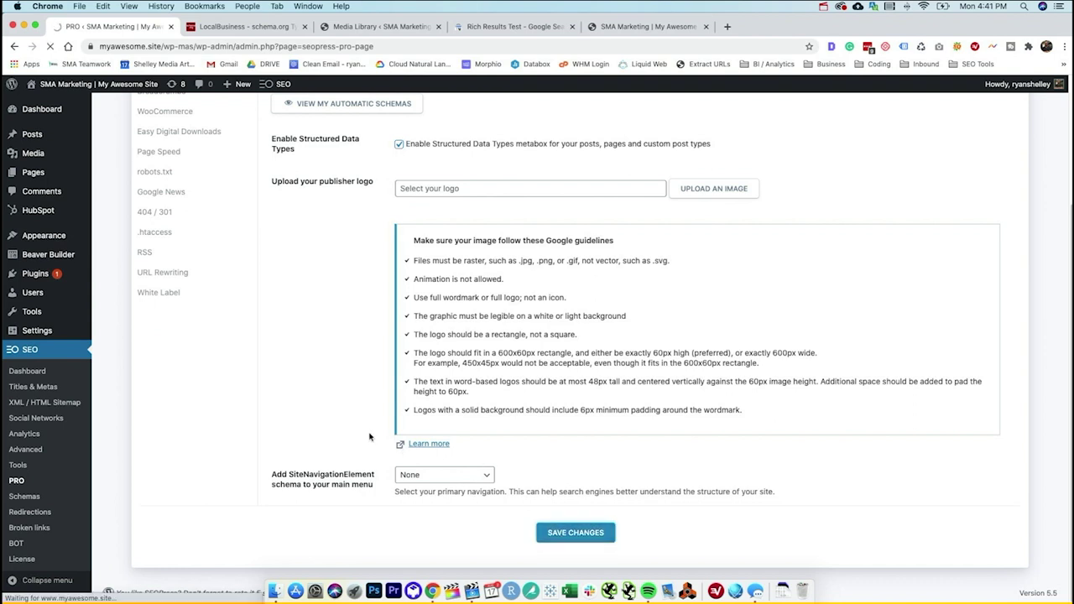
# - Review Contact Us's automatic LocalBusiness schema in the editor, update the page, and view it live
pyautogui.click(27, 173)
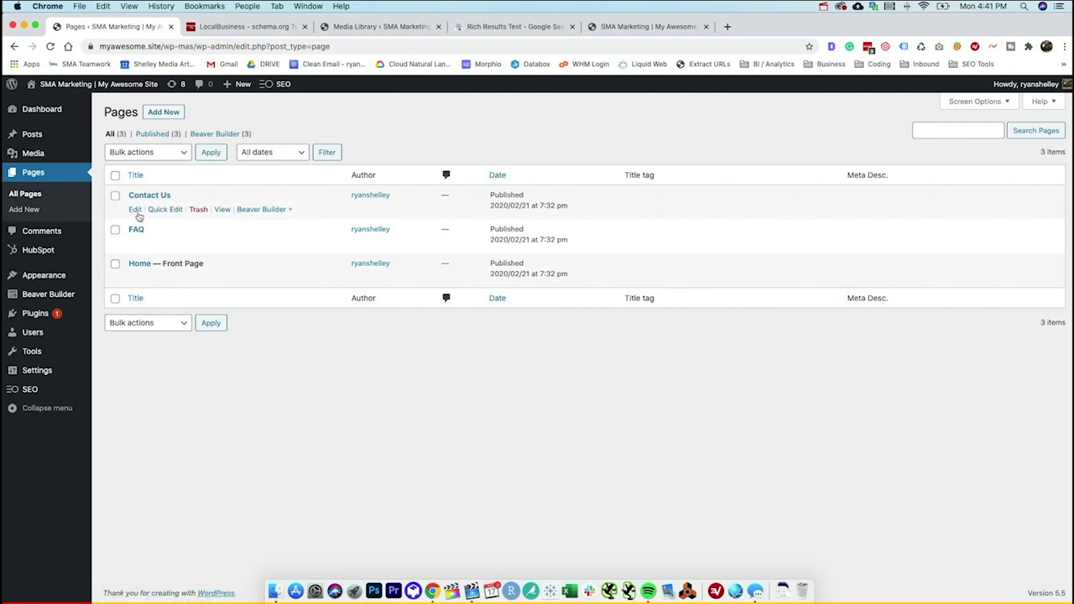
pyautogui.click(136, 209)
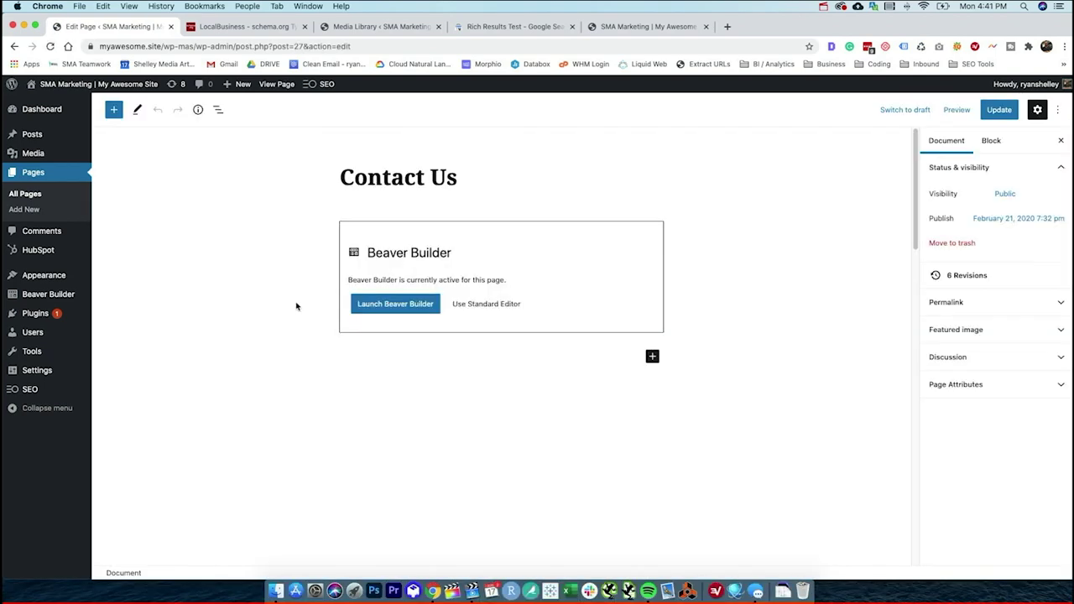
pyautogui.scroll(-10, 296, 305)
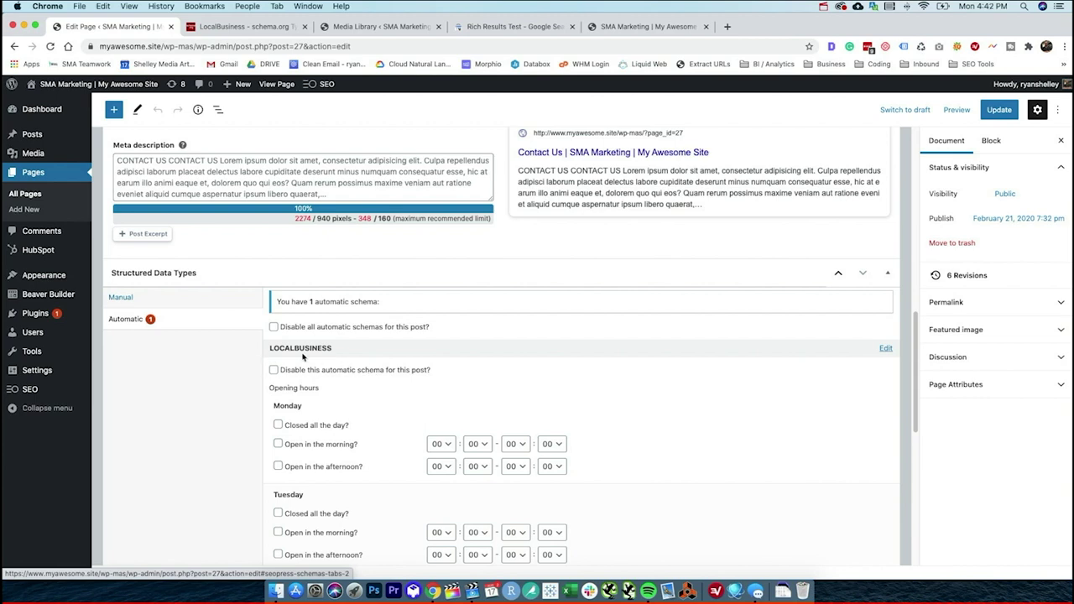
pyautogui.scroll(-6, 444, 387)
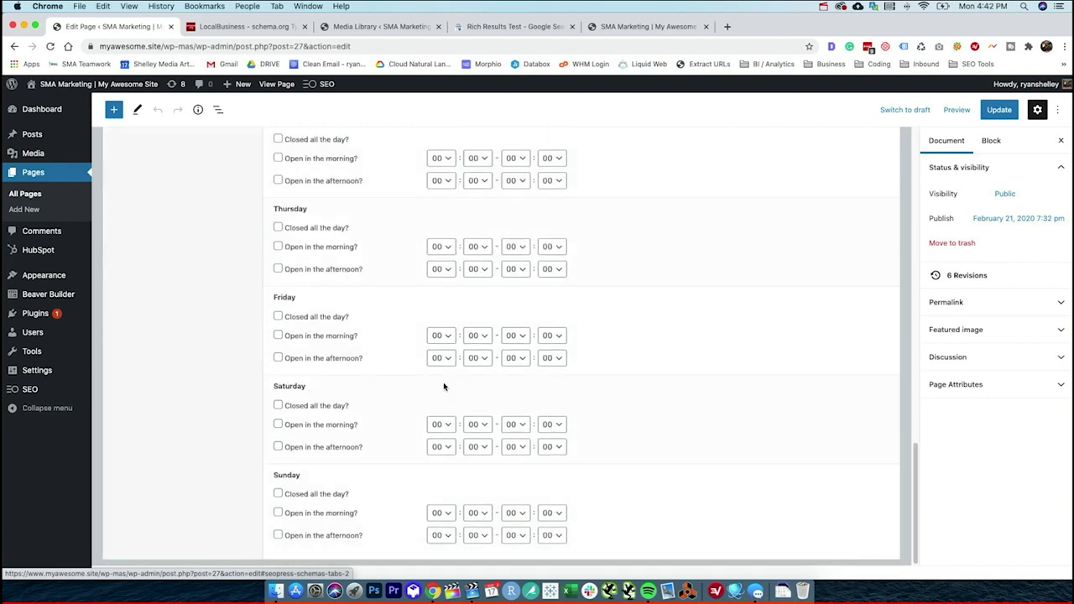
pyautogui.scroll(8, 259, 324)
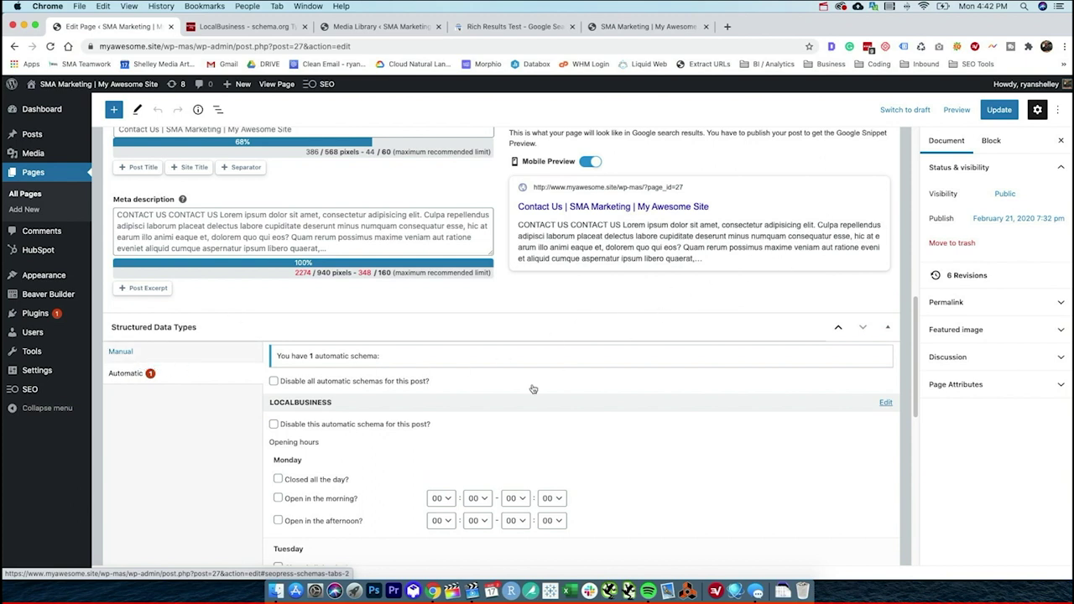
pyautogui.click(995, 117)
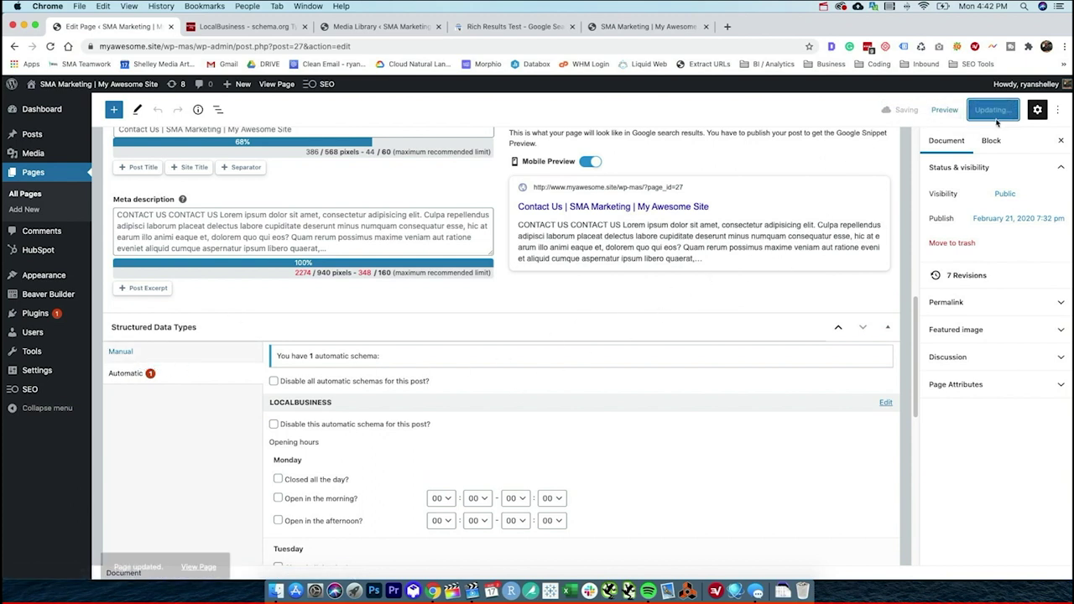
pyautogui.scroll(10, 432, 180)
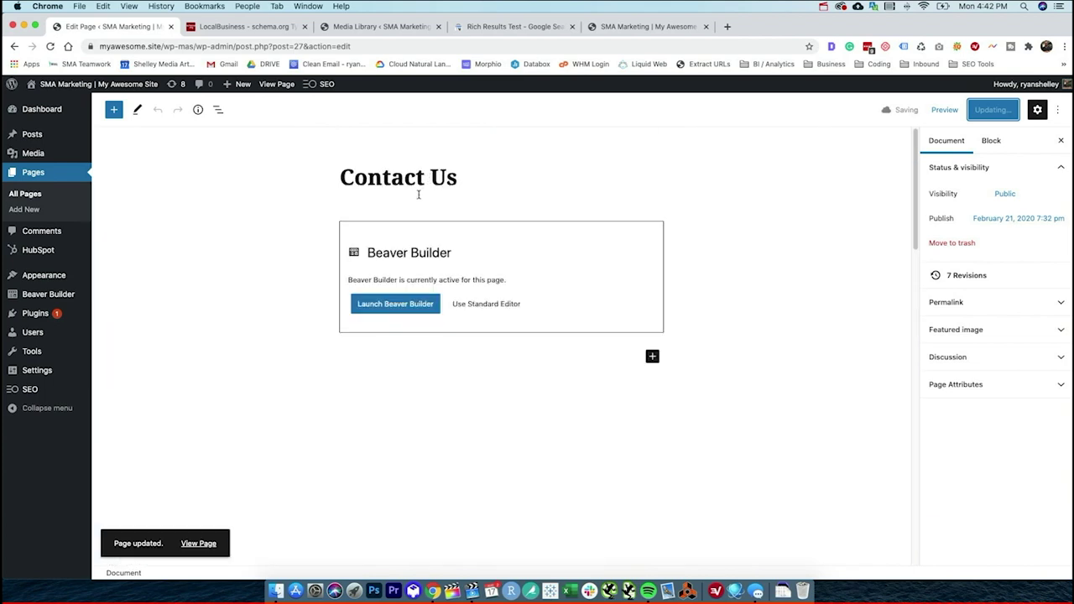
pyautogui.click(276, 84)
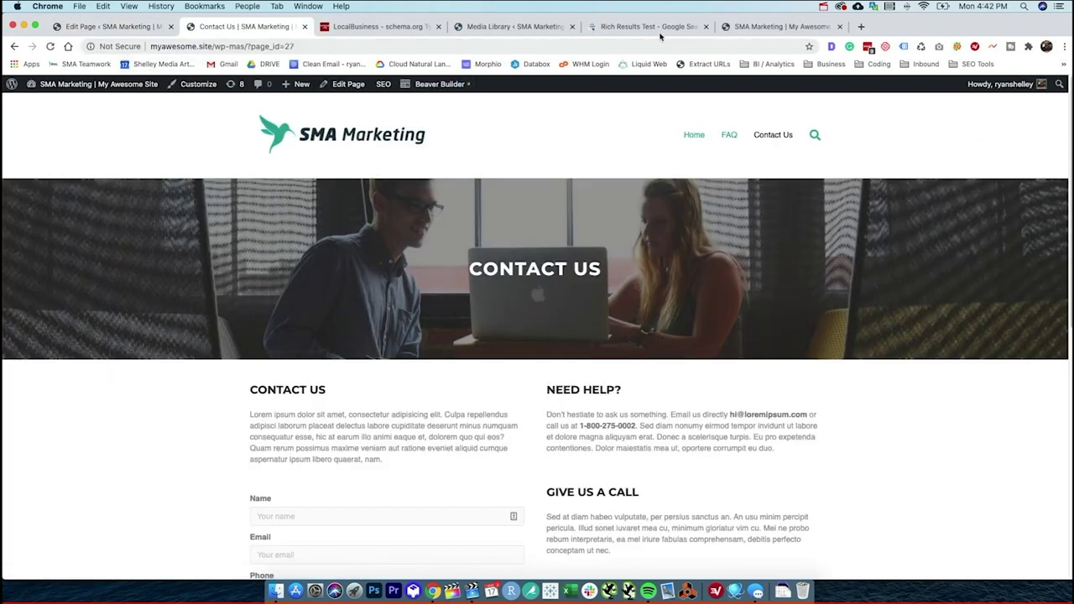
pyautogui.click(993, 46)
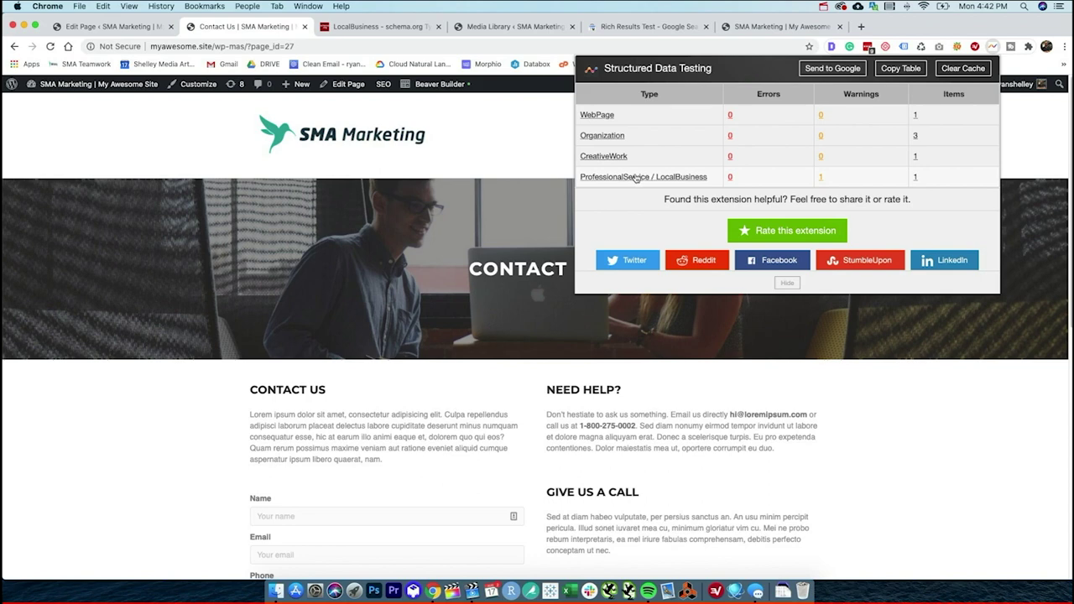
pyautogui.click(635, 178)
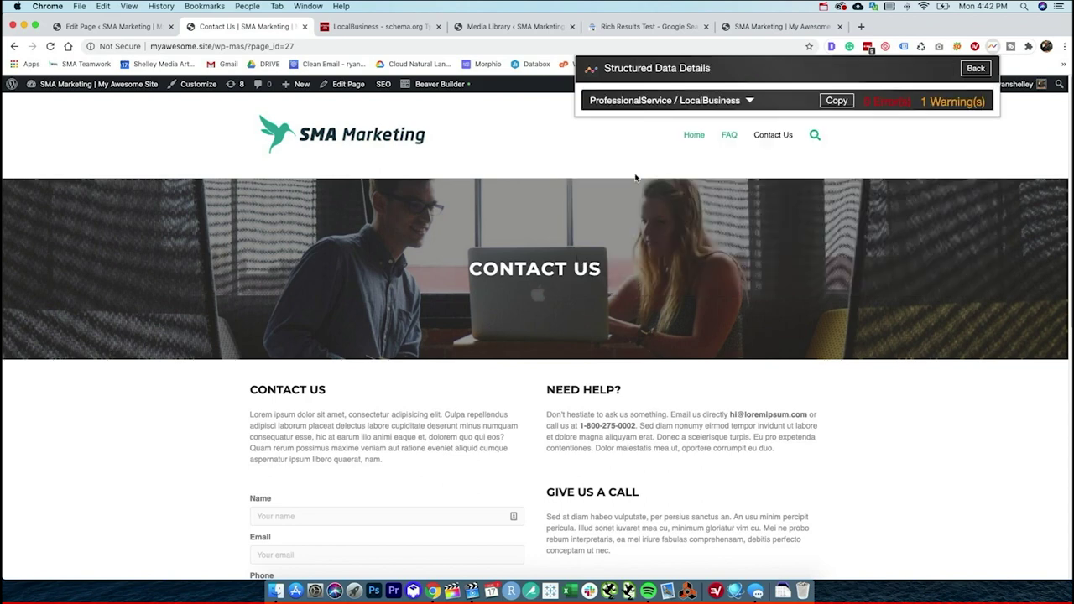
pyautogui.click(748, 101)
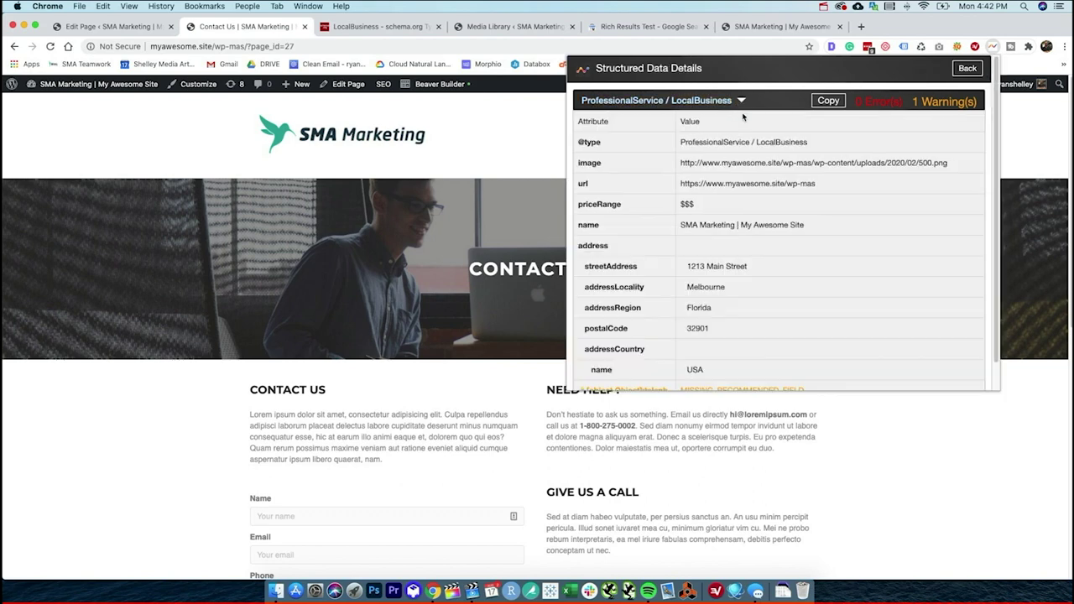
pyautogui.scroll(-1, 688, 285)
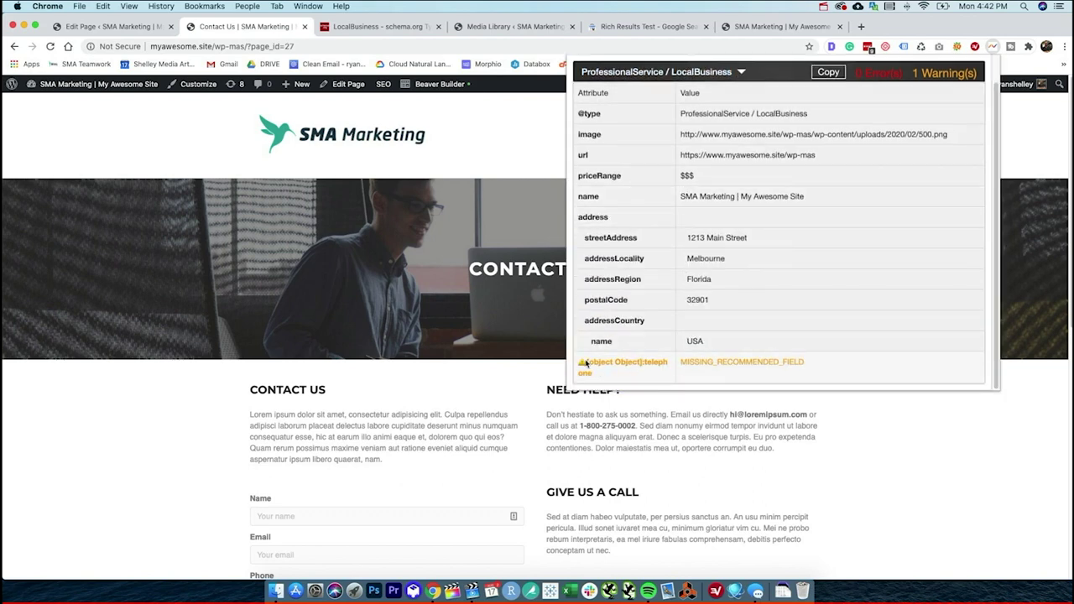
pyautogui.tripleClick(625, 366)
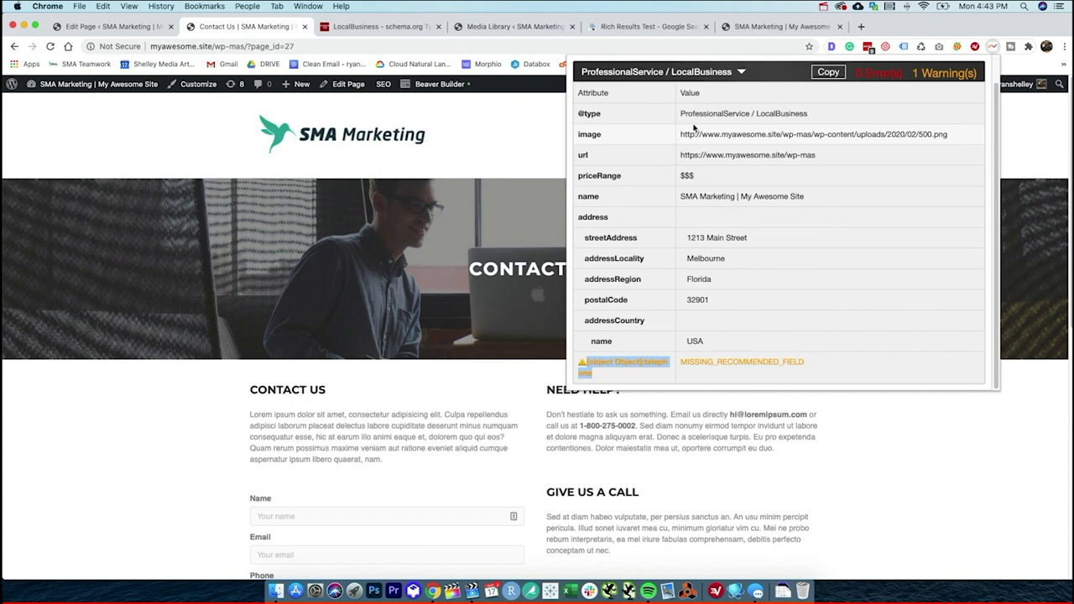
pyautogui.click(496, 168)
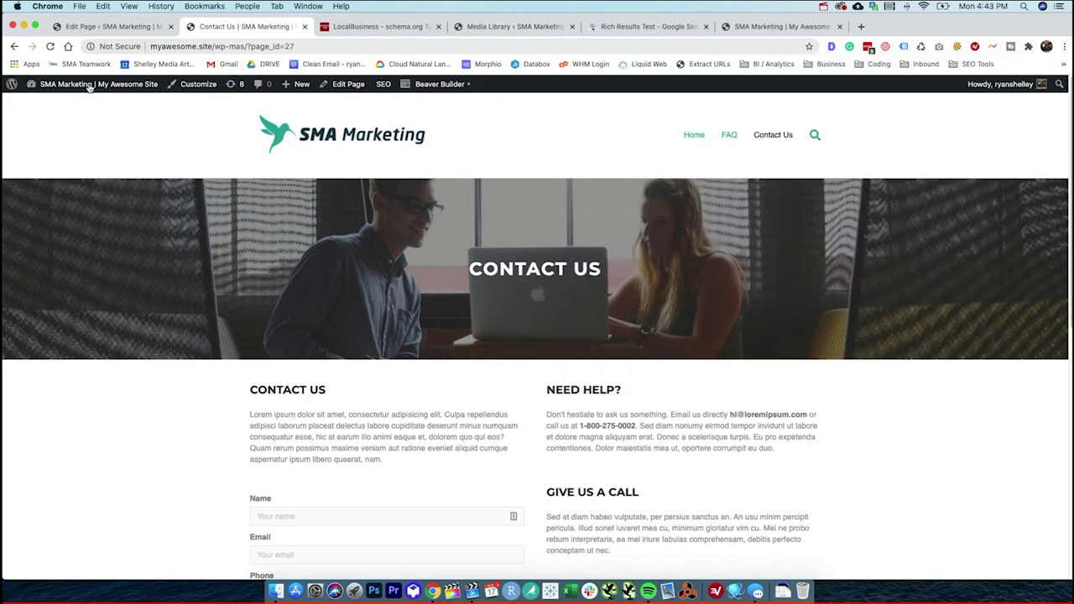
pyautogui.moveTo(298, 84)
pyautogui.moveTo(112, 89)
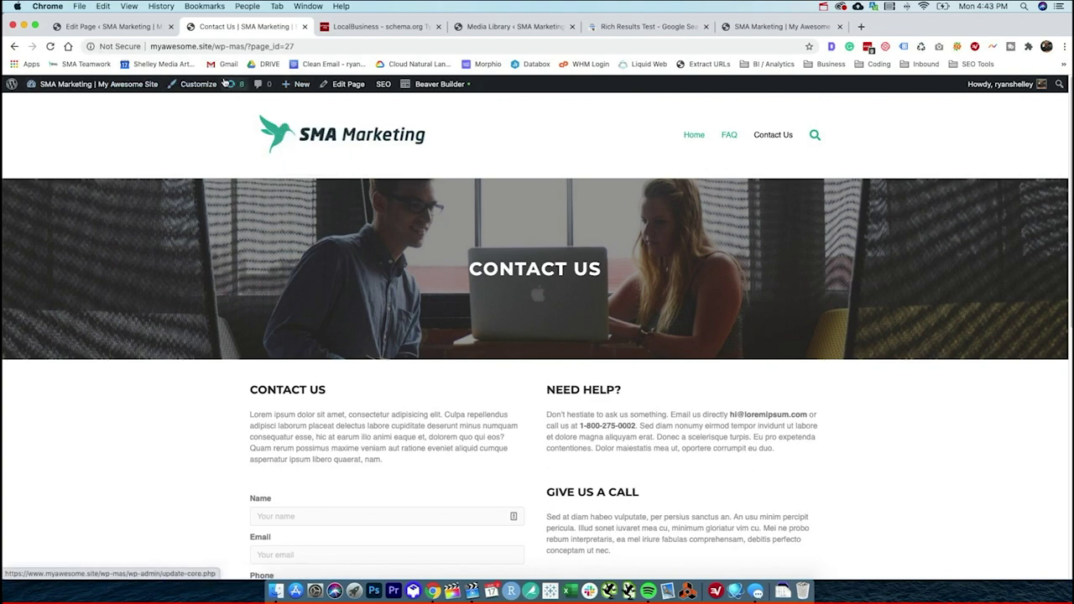
pyautogui.scroll(-5, 377, 307)
pyautogui.scroll(3, 396, 316)
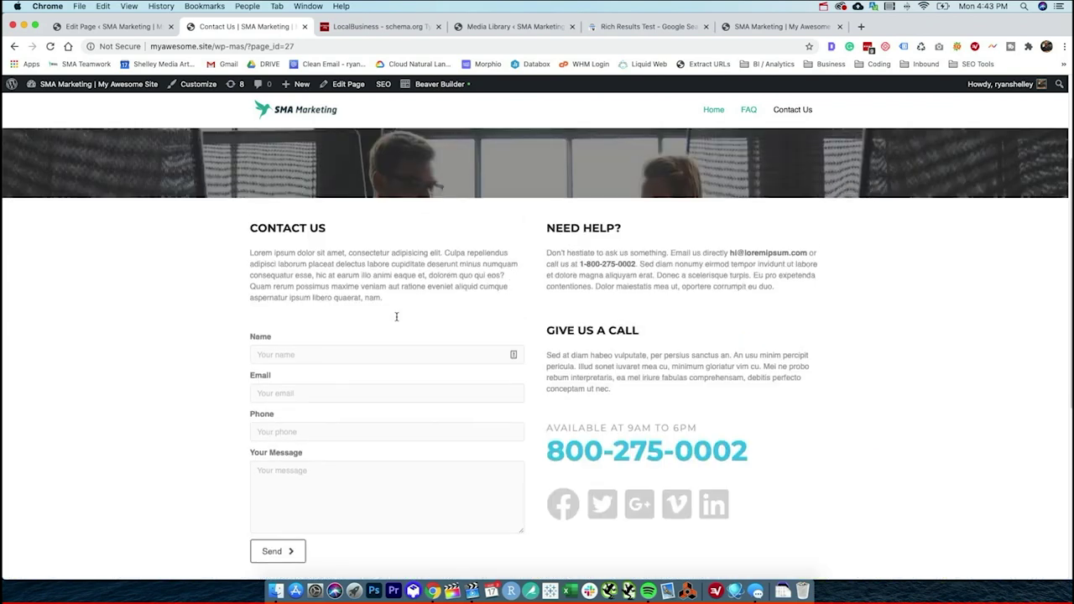
pyautogui.scroll(-6, 396, 316)
pyautogui.scroll(10, 401, 323)
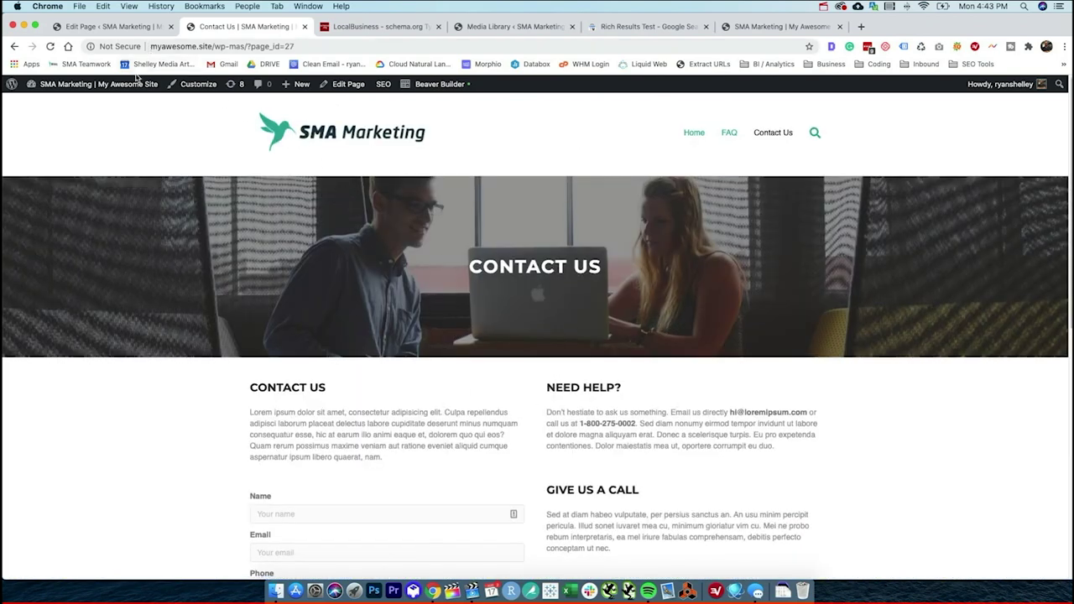
# - In the Contact Us editor, switch the manual Structured Data Type from Local Business to Video
pyautogui.click(345, 84)
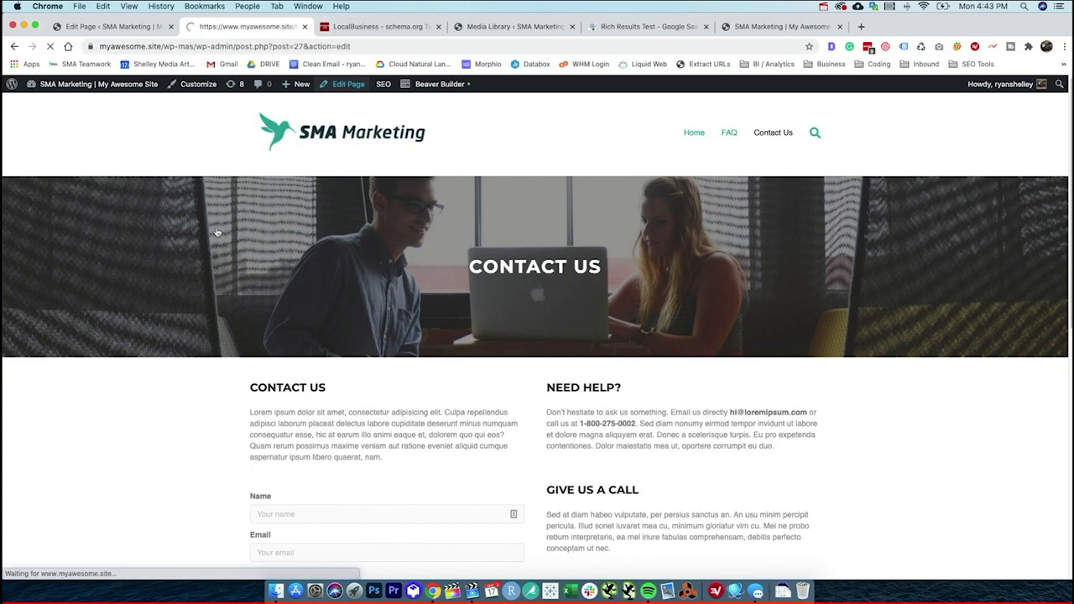
pyautogui.scroll(-10, 194, 337)
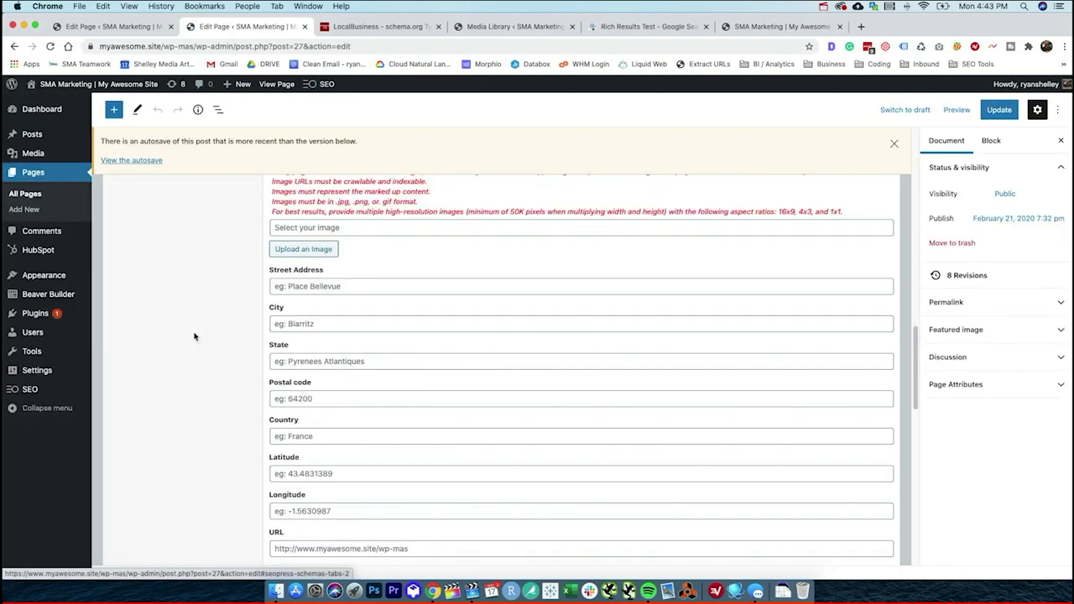
pyautogui.scroll(-1, 148, 411)
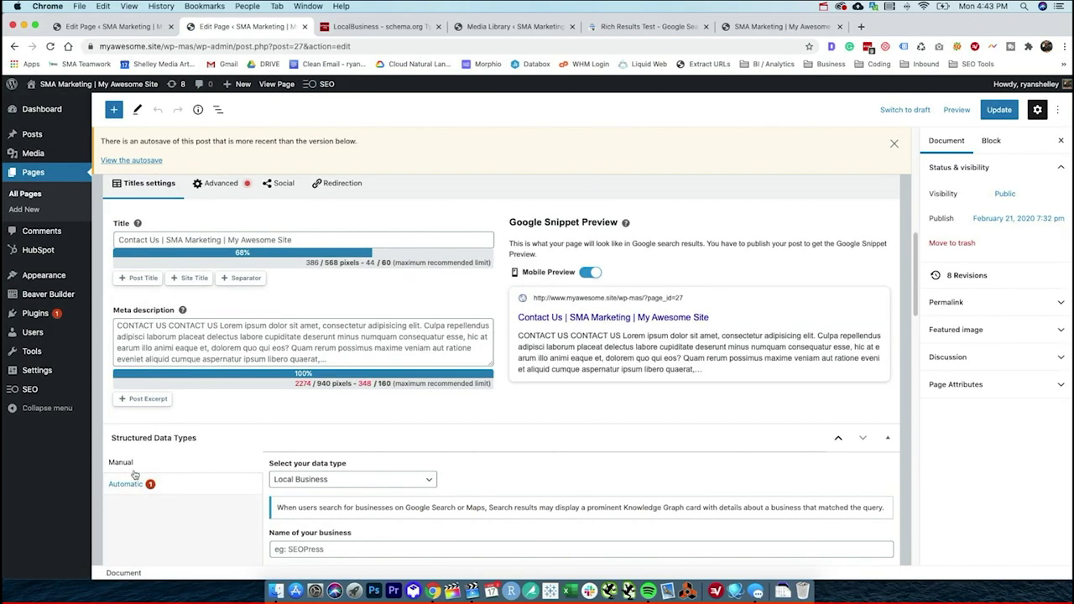
pyautogui.scroll(-4, 137, 475)
pyautogui.click(348, 323)
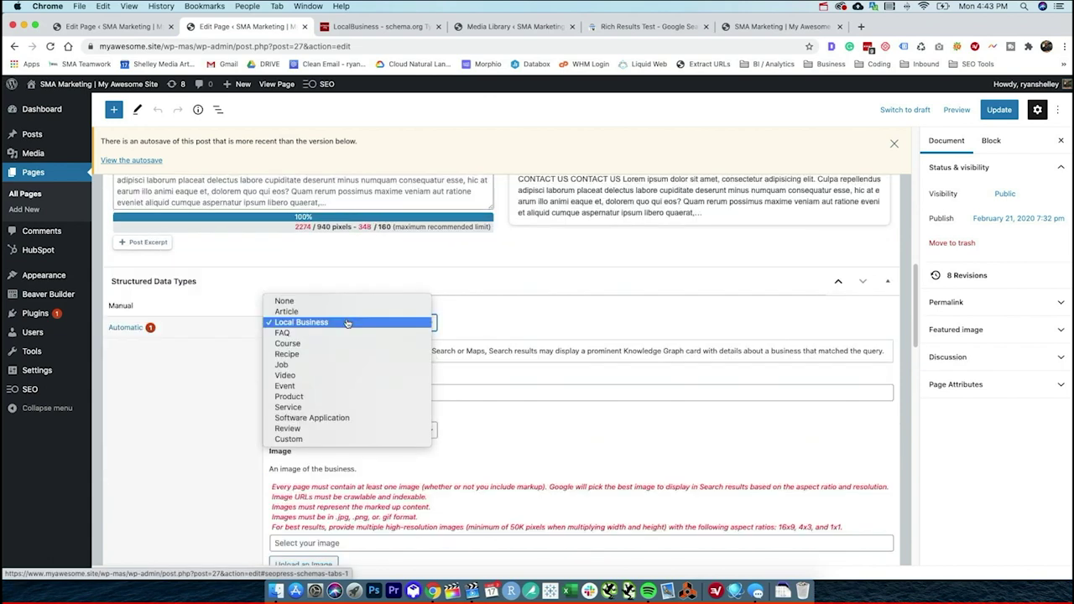
pyautogui.click(332, 374)
pyautogui.scroll(-1, 323, 369)
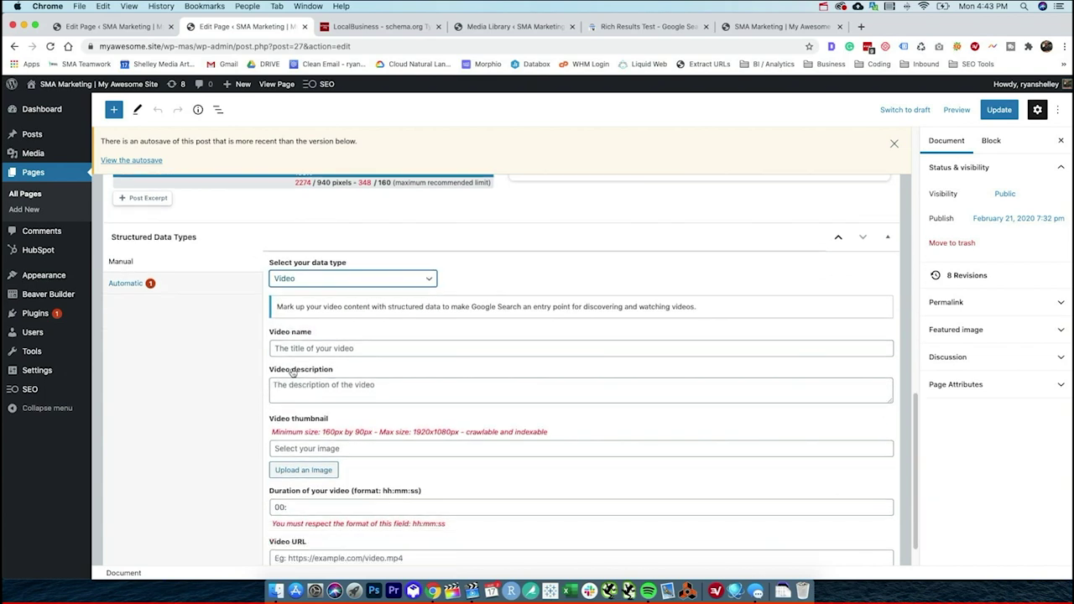
pyautogui.scroll(-1, 323, 340)
pyautogui.scroll(-1, 301, 338)
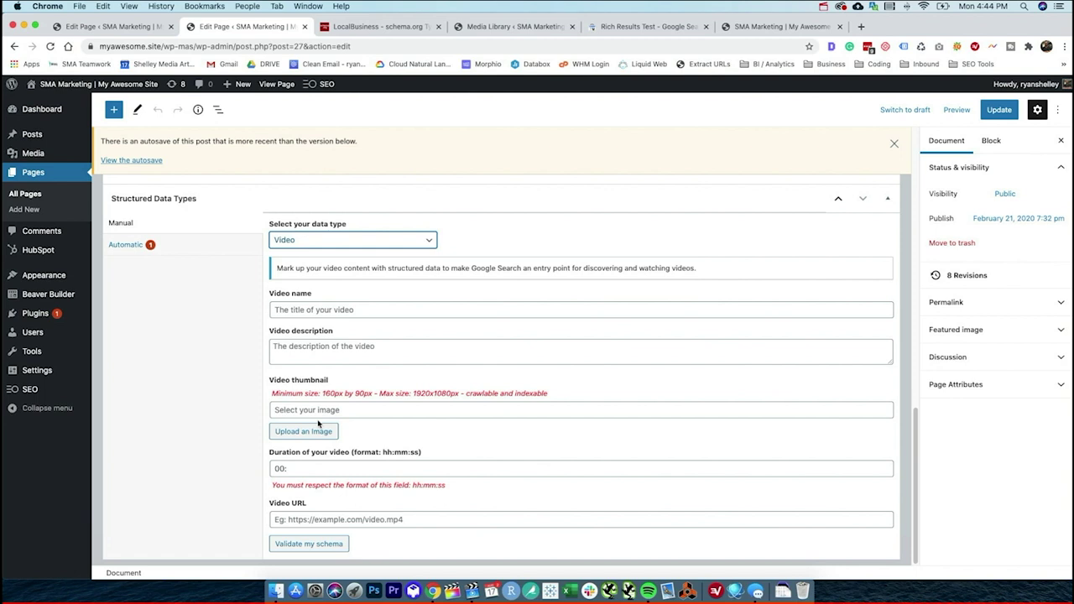
pyautogui.click(383, 239)
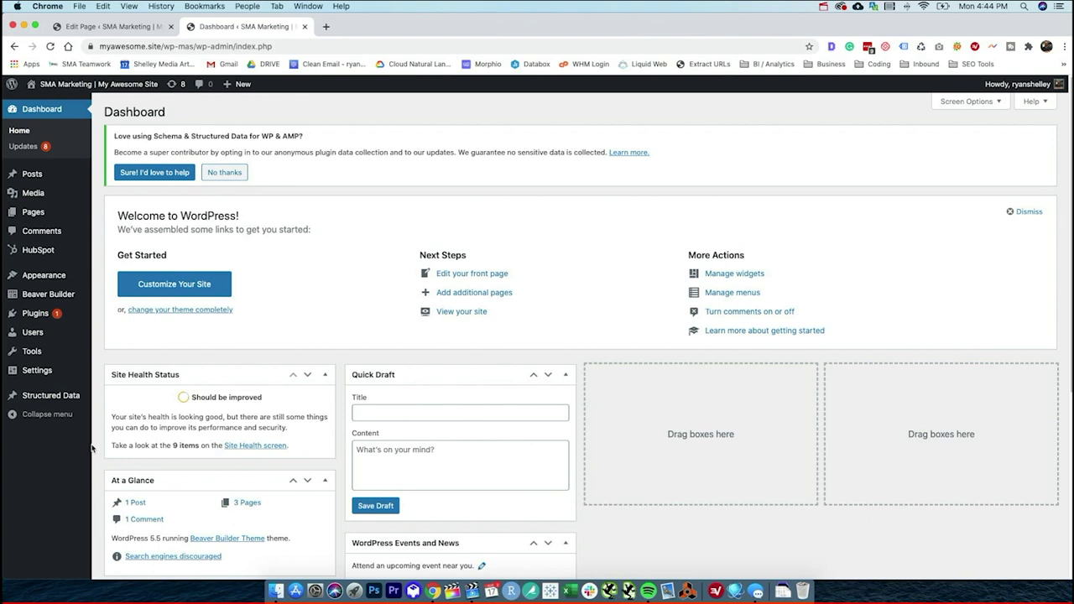
# - Open Structured Data > Add Schema Type to reach the Select Schema wizard step
pyautogui.click(65, 400)
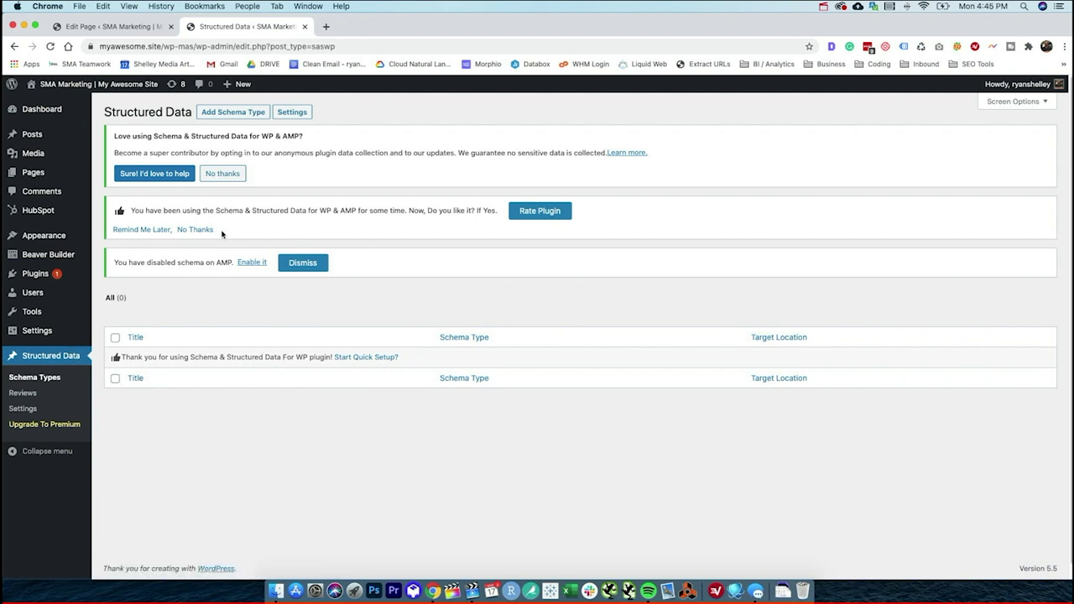
pyautogui.click(228, 116)
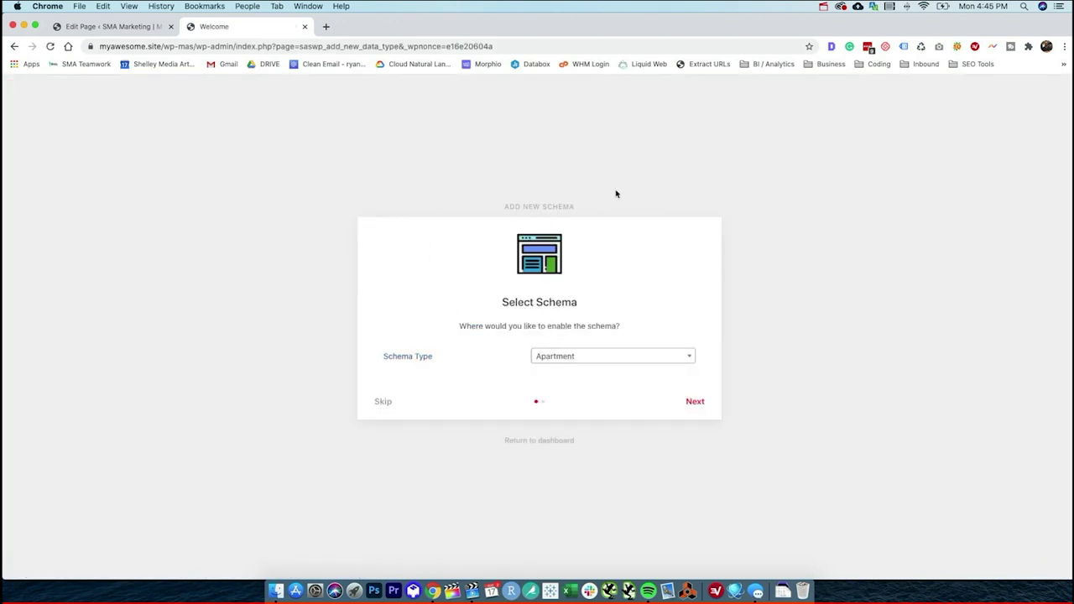
# - Create an Organization schema type placed where Post Type equals post
pyautogui.click(576, 356)
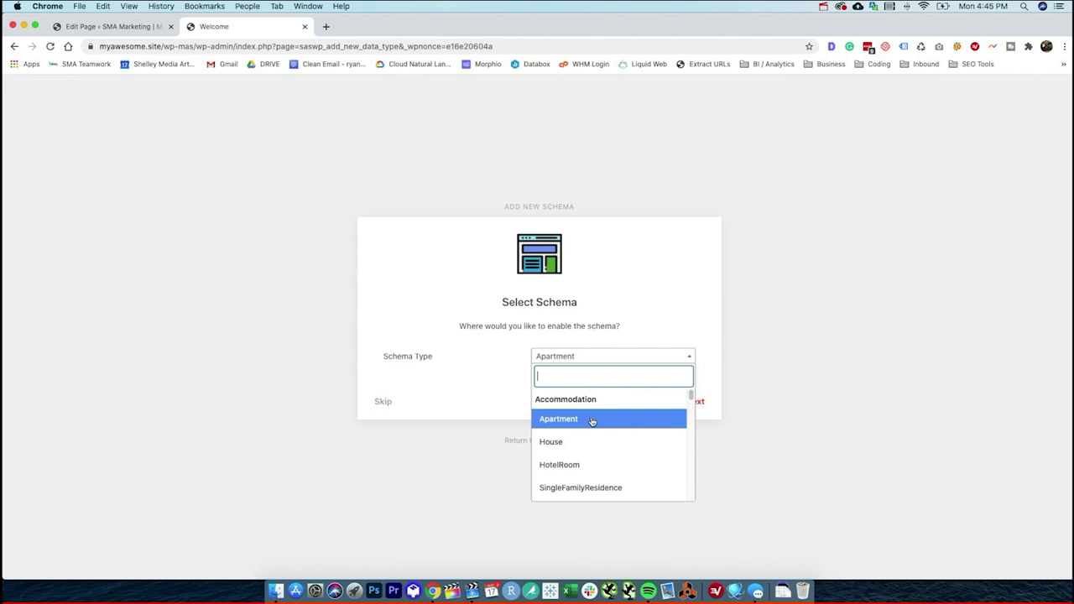
pyautogui.scroll(-2, 591, 421)
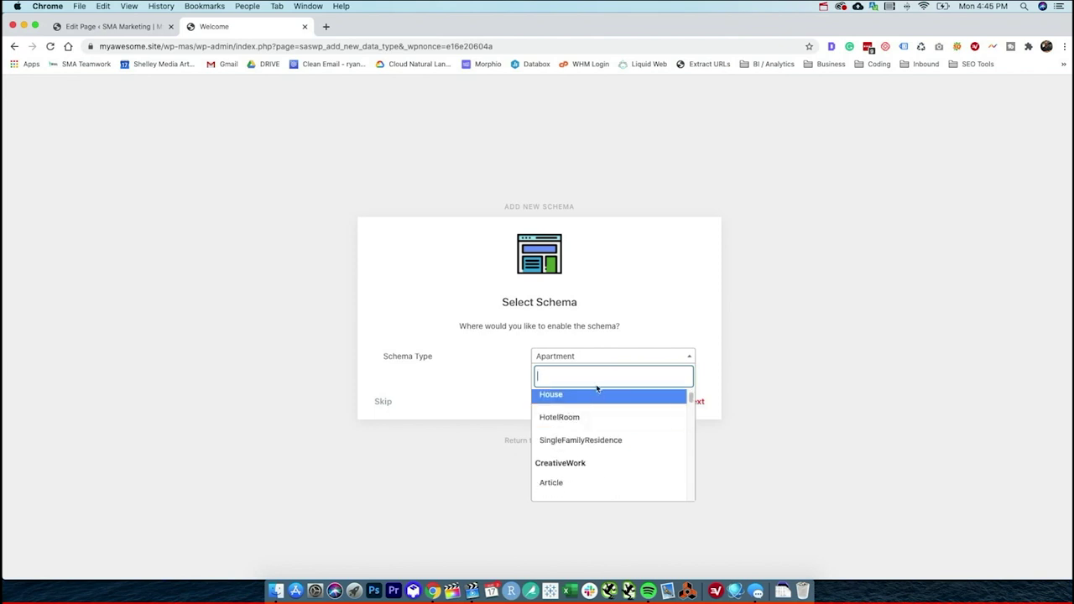
pyautogui.scroll(2, 593, 399)
pyautogui.scroll(-5, 621, 403)
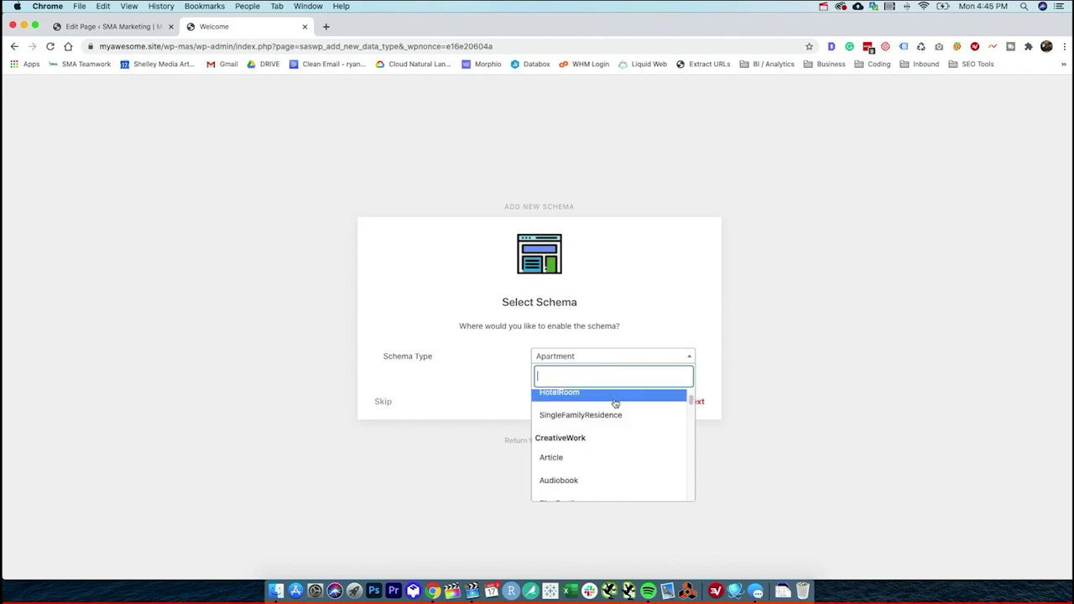
pyautogui.scroll(-3, 612, 410)
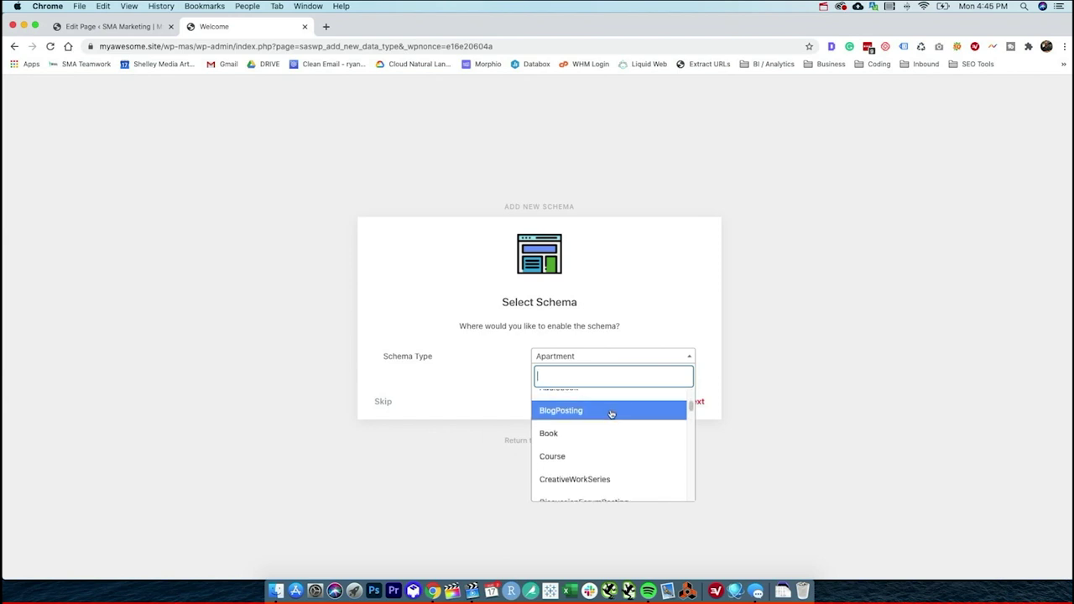
pyautogui.scroll(2, 612, 412)
pyautogui.scroll(-10, 612, 414)
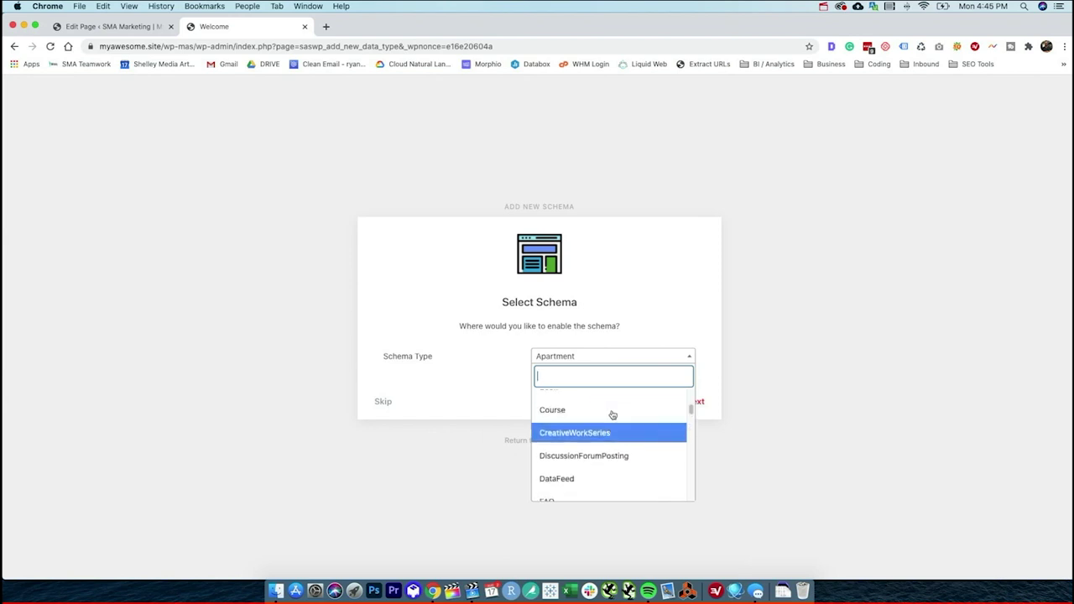
pyautogui.scroll(-6, 612, 415)
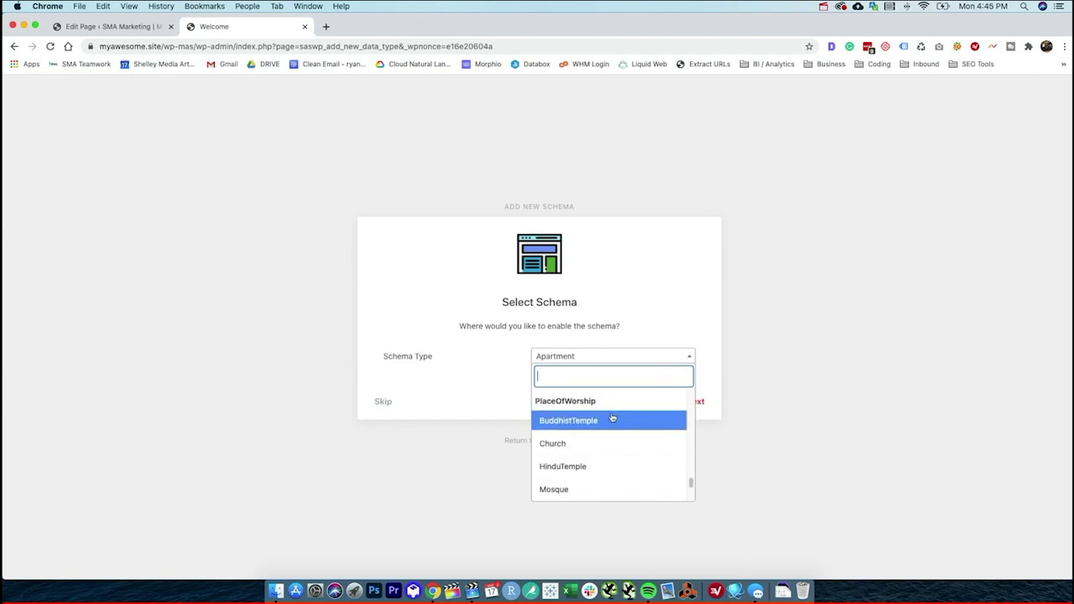
pyautogui.scroll(2, 611, 420)
pyautogui.scroll(-2, 611, 421)
pyautogui.scroll(1, 610, 423)
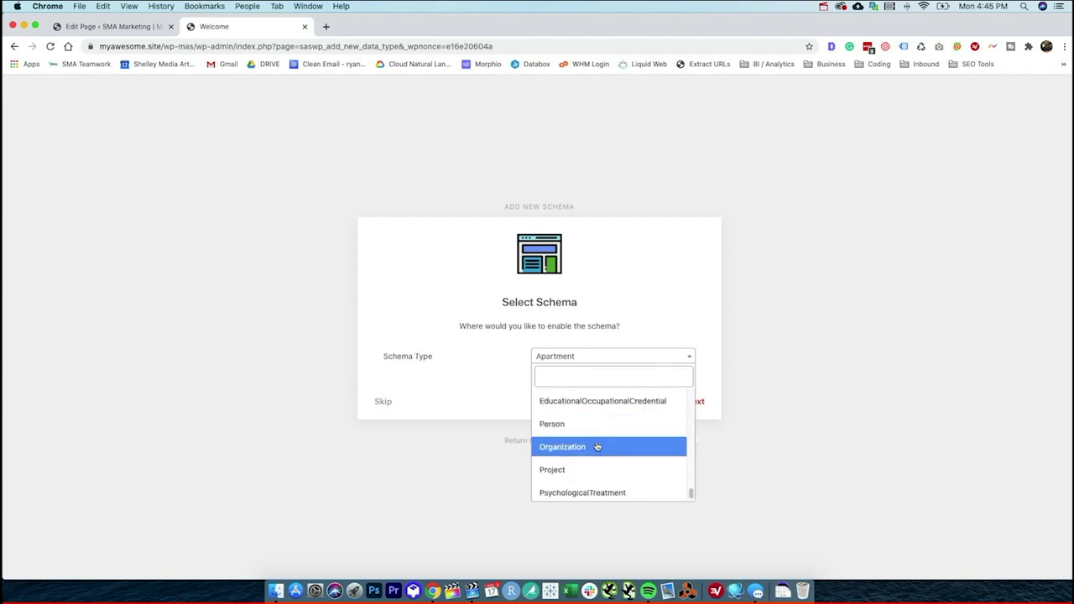
pyautogui.click(596, 446)
pyautogui.click(695, 403)
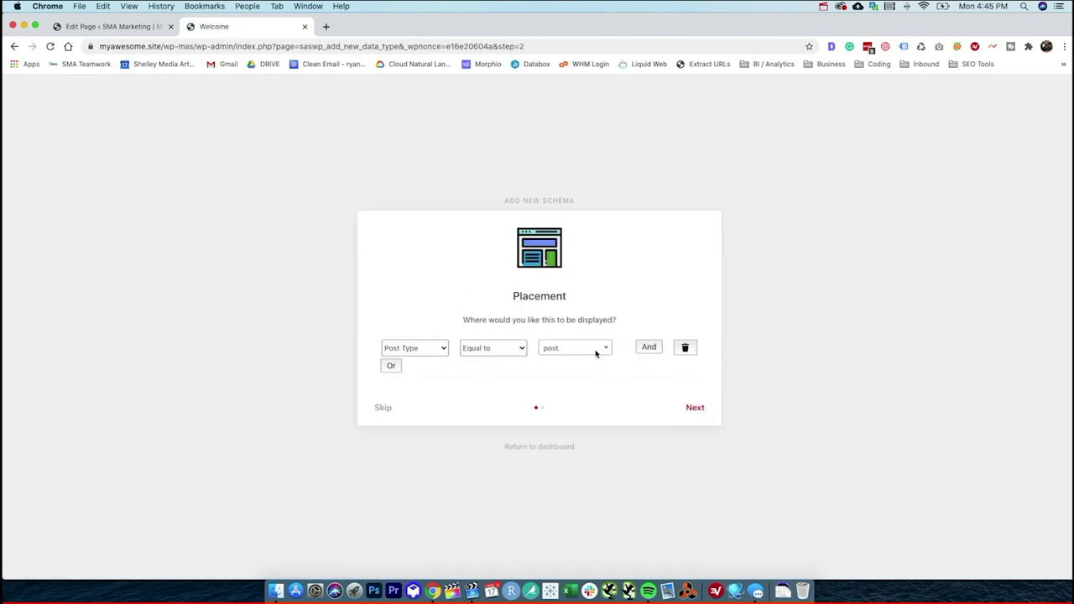
pyautogui.click(693, 408)
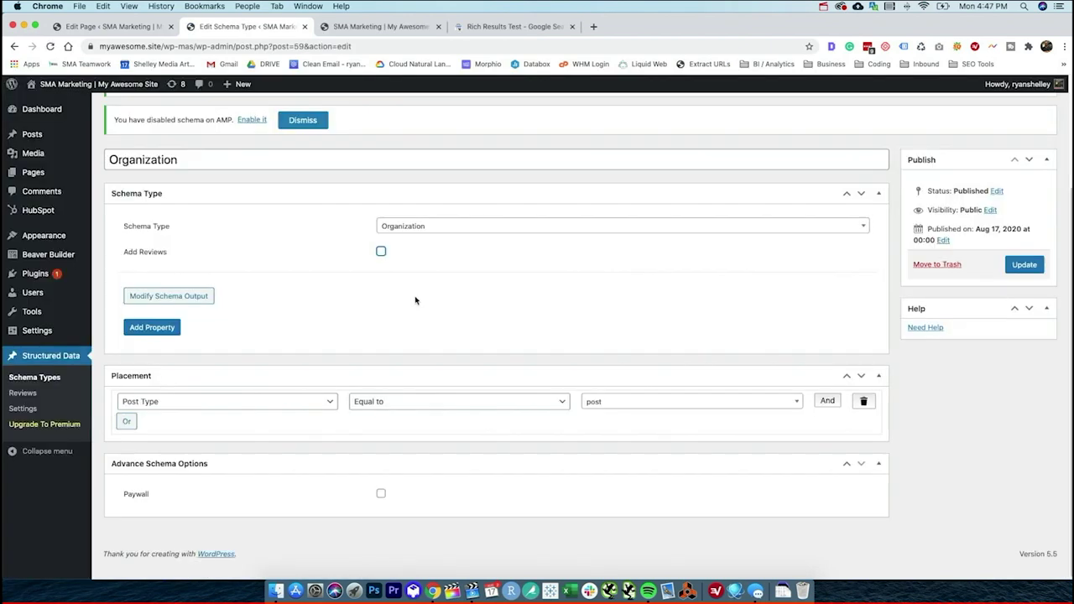
# - Add a Logo property to the Organization schema, sourced from the site Logo
pyautogui.scroll(1, 437, 310)
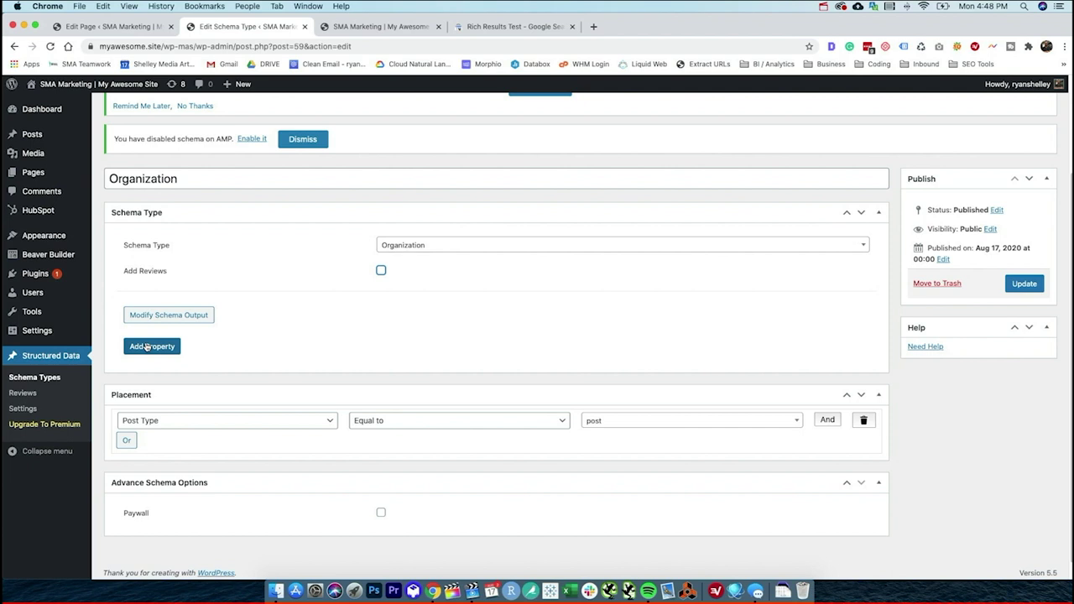
pyautogui.click(150, 345)
pyautogui.click(160, 347)
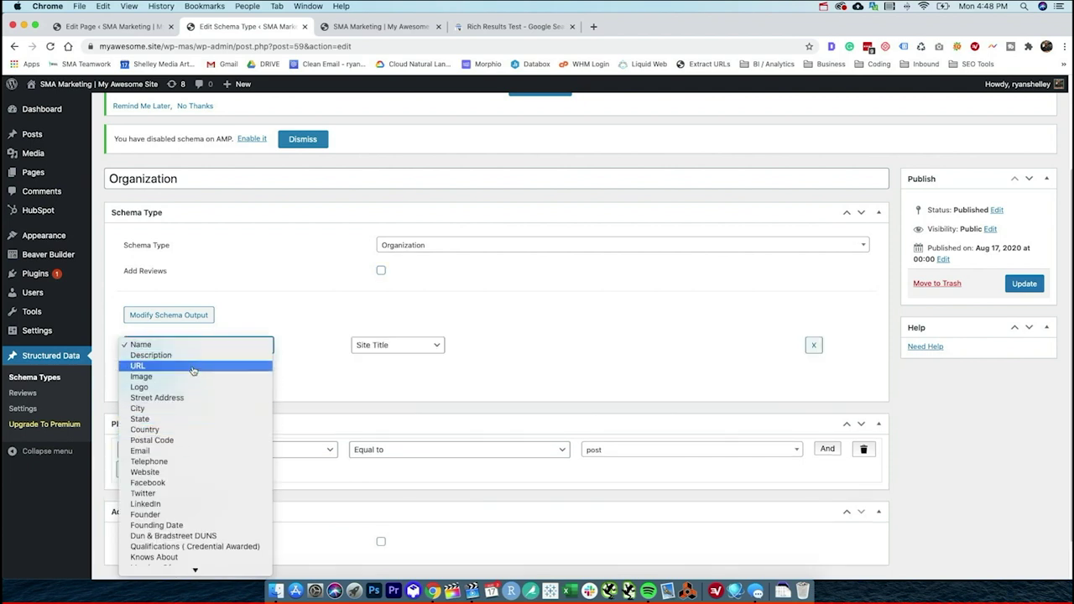
pyautogui.scroll(-2, 188, 438)
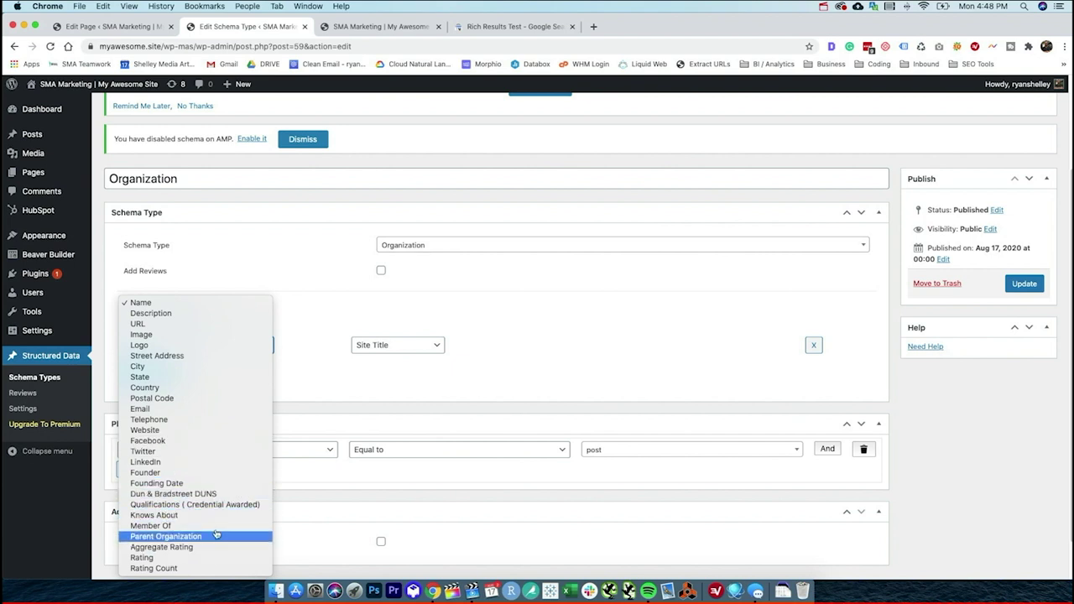
pyautogui.click(192, 346)
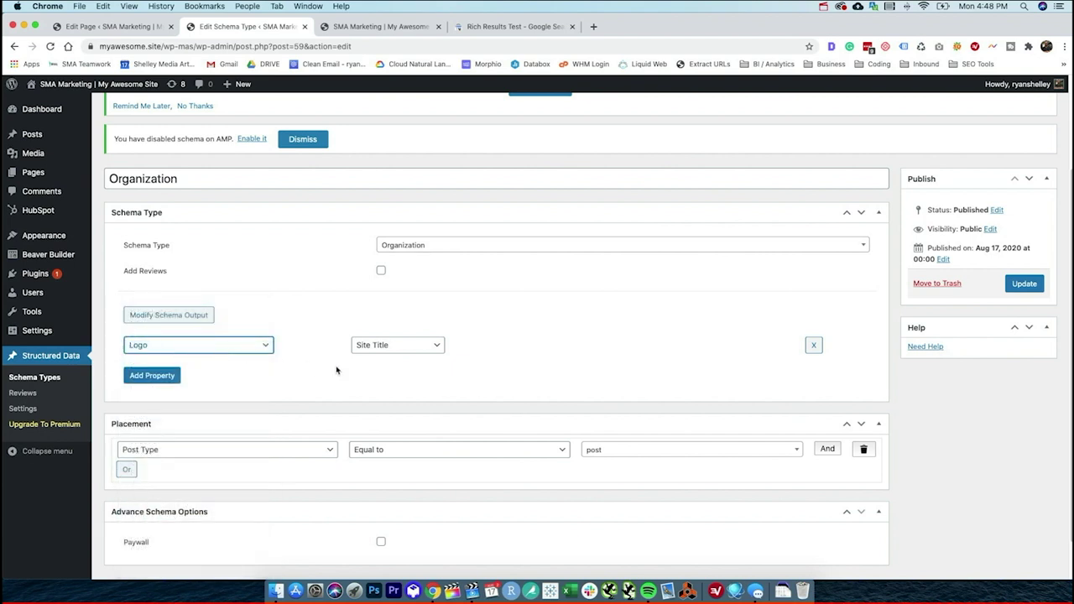
pyautogui.click(391, 345)
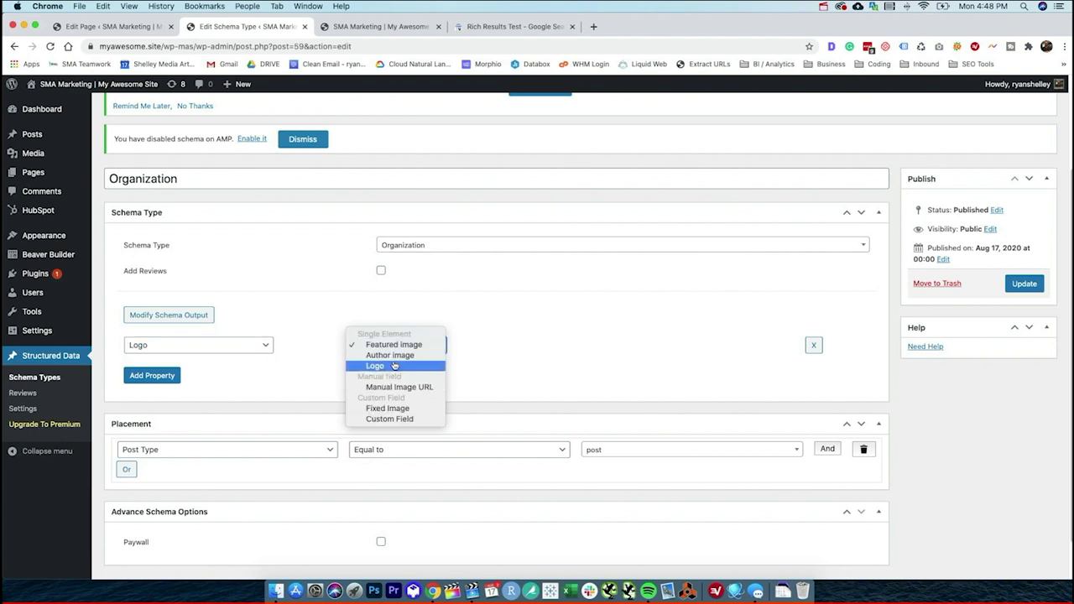
pyautogui.click(392, 365)
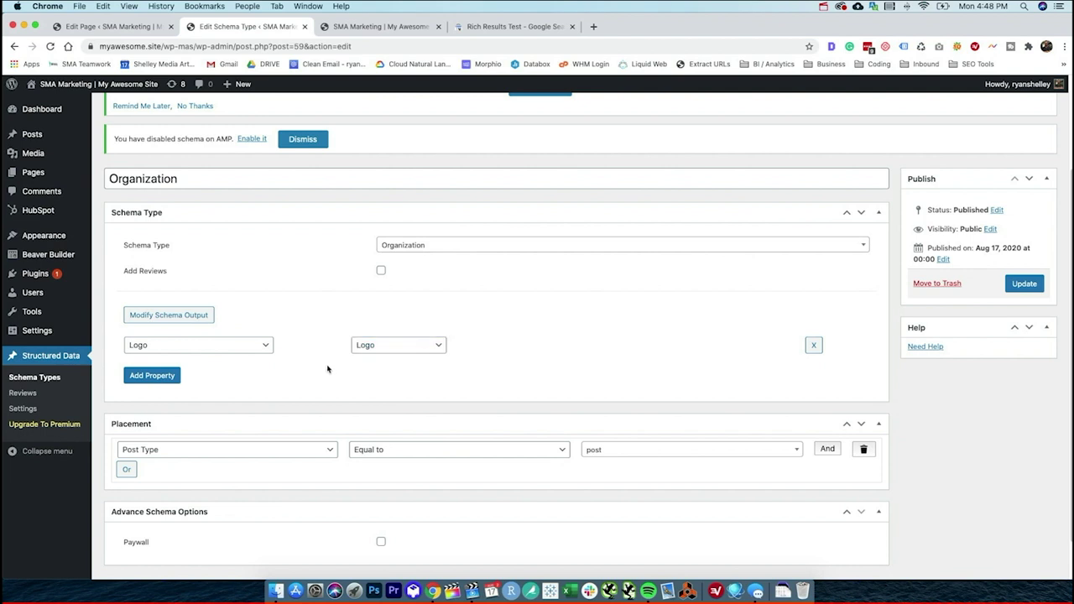
# - Delete the extra Name property row and update the schema
pyautogui.click(152, 376)
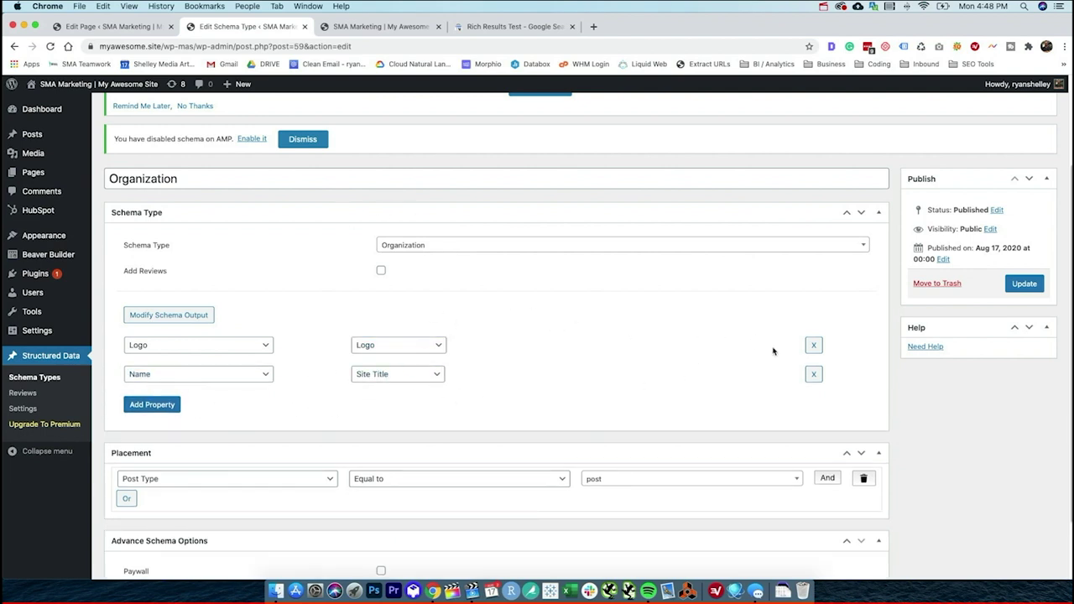
pyautogui.click(813, 374)
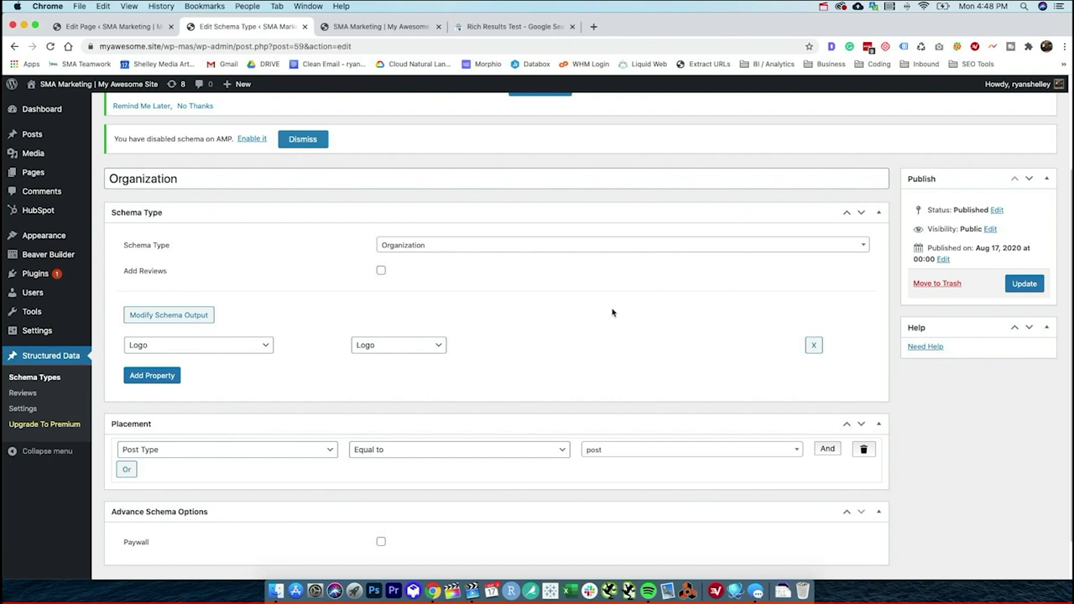
pyautogui.scroll(3, 612, 313)
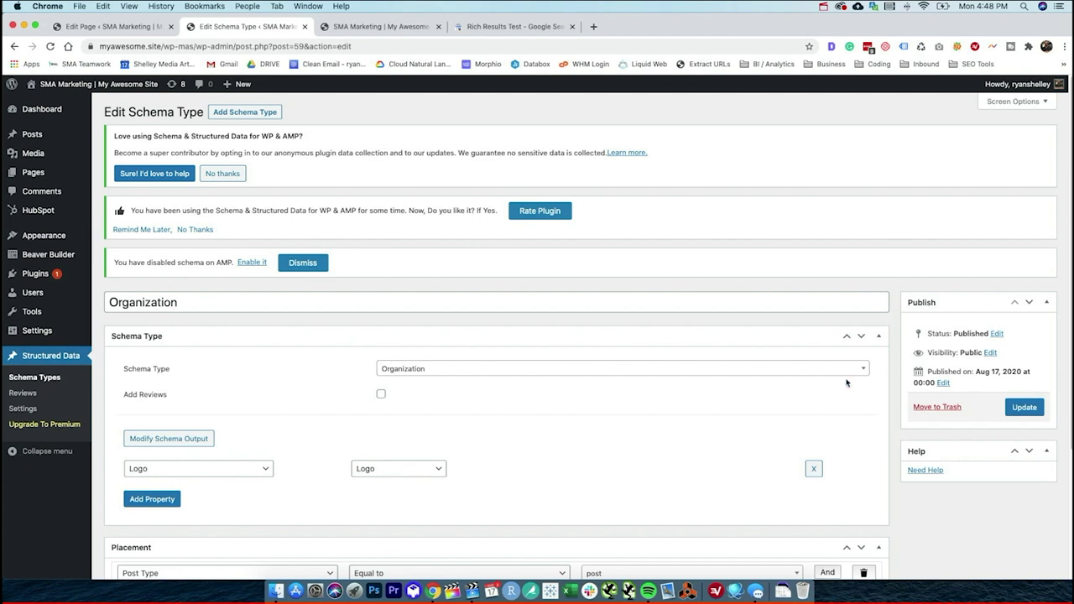
pyautogui.click(1024, 407)
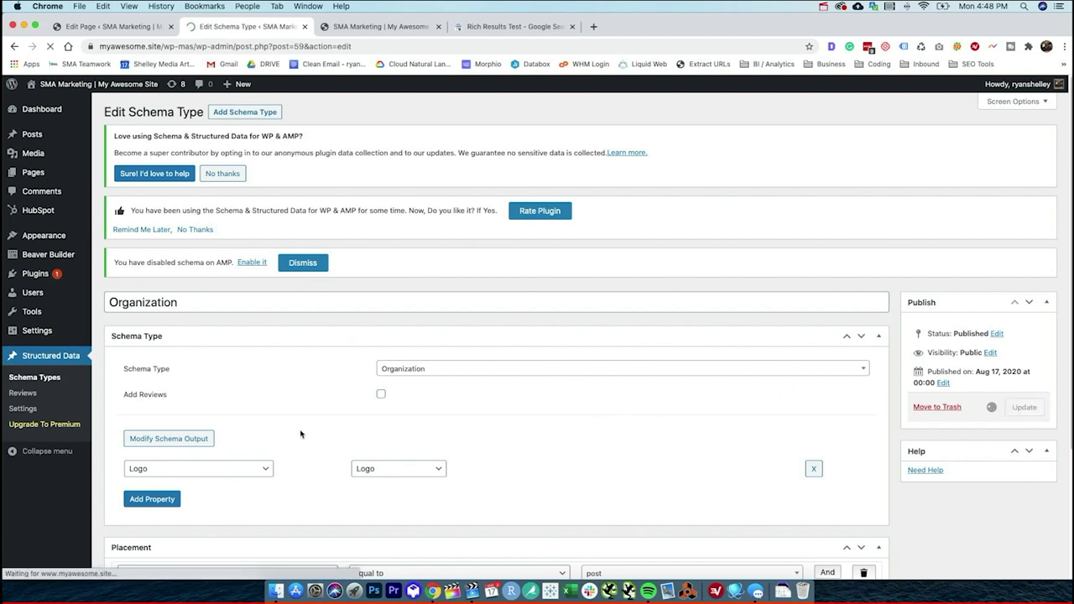
# - Open the Home page editor and expand its Custom Schema section
pyautogui.click(33, 179)
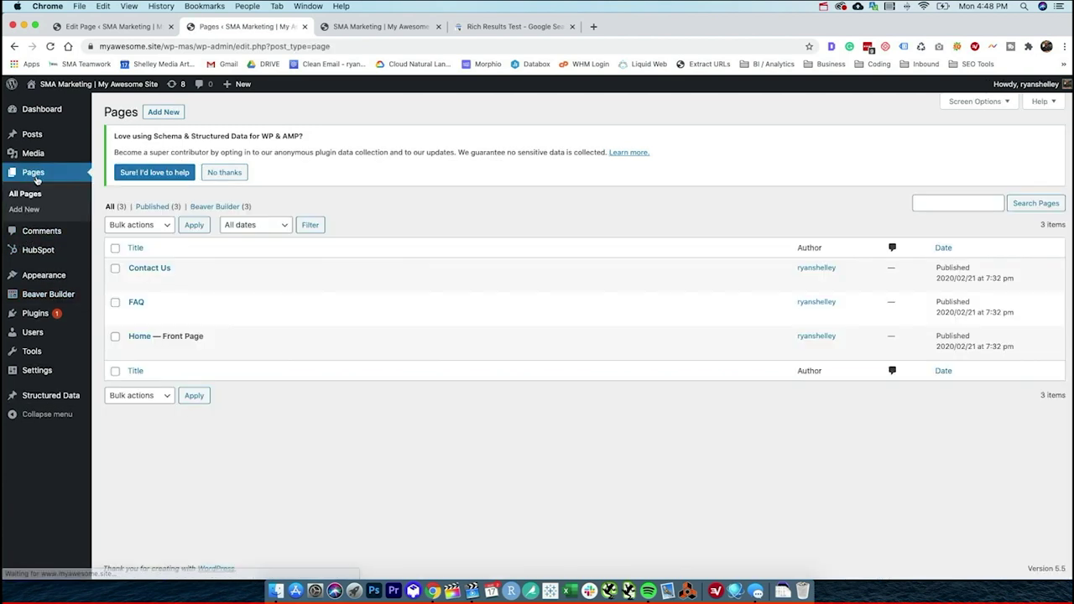
pyautogui.click(135, 351)
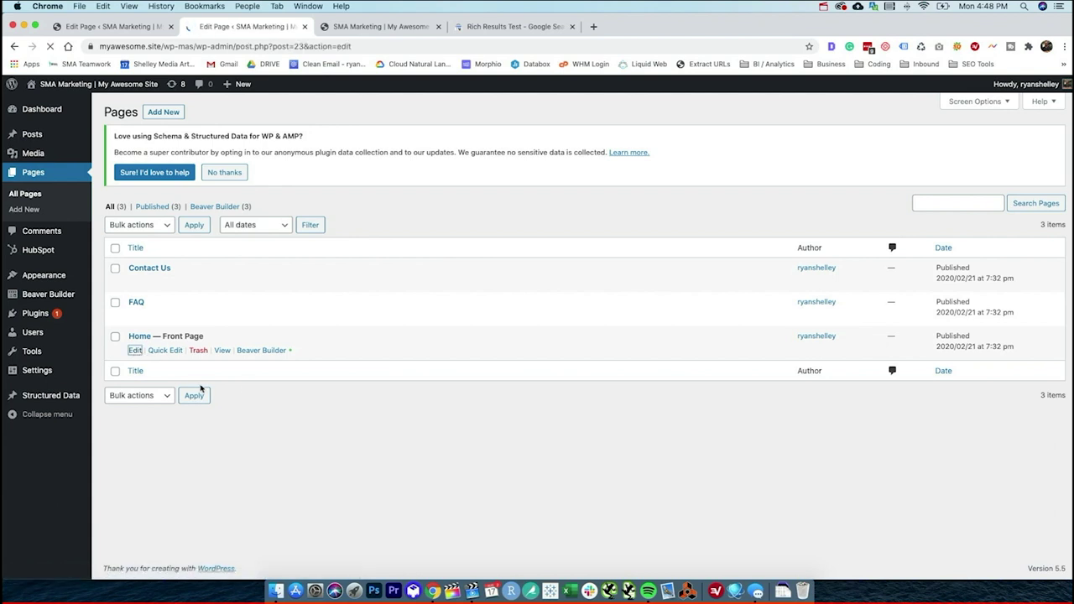
pyautogui.scroll(-5, 283, 378)
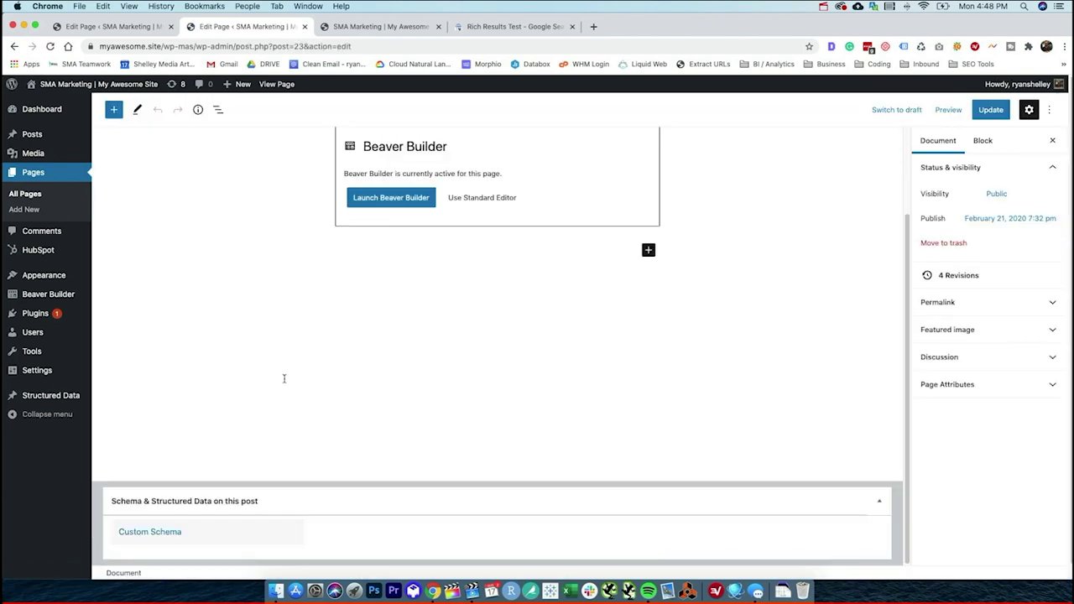
pyautogui.click(149, 532)
pyautogui.scroll(-2, 193, 467)
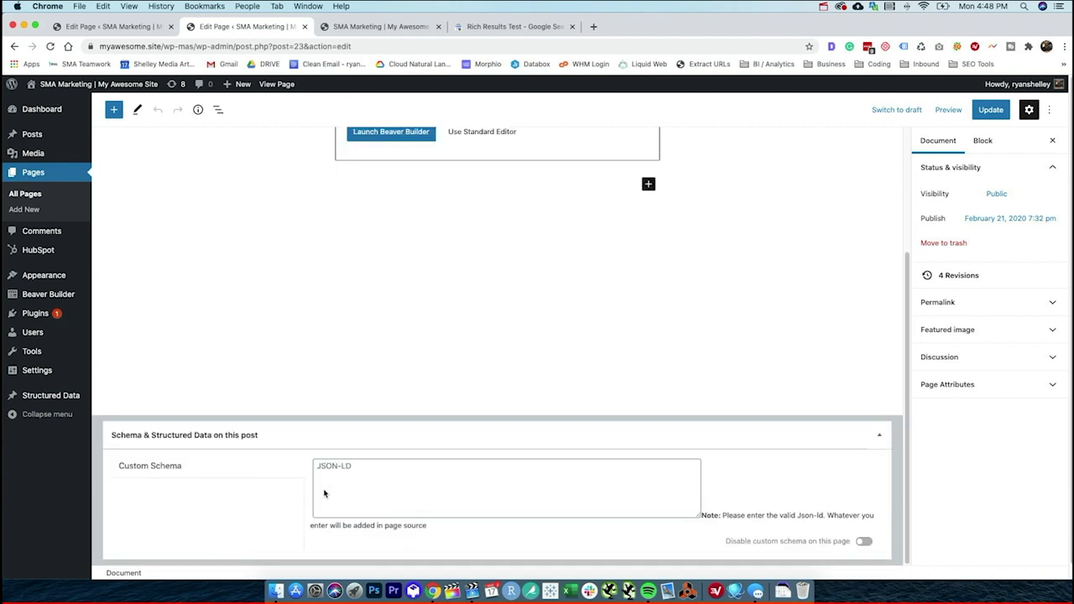
# - Paste the Organization JSON-LD script, update the Home page, and copy the site URL
pyautogui.click(376, 480)
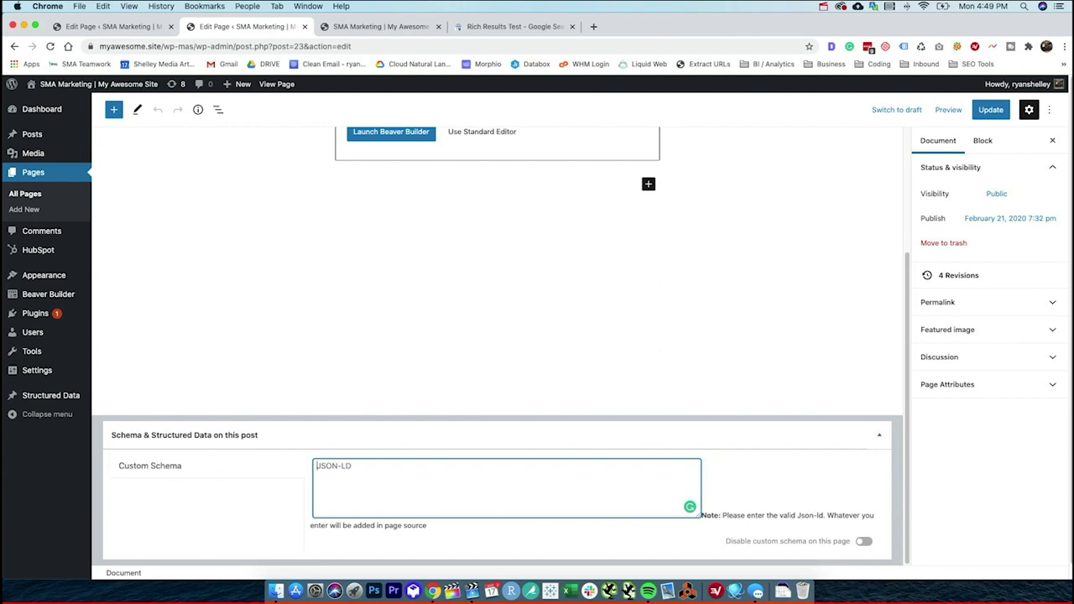
pyautogui.press('super+v')
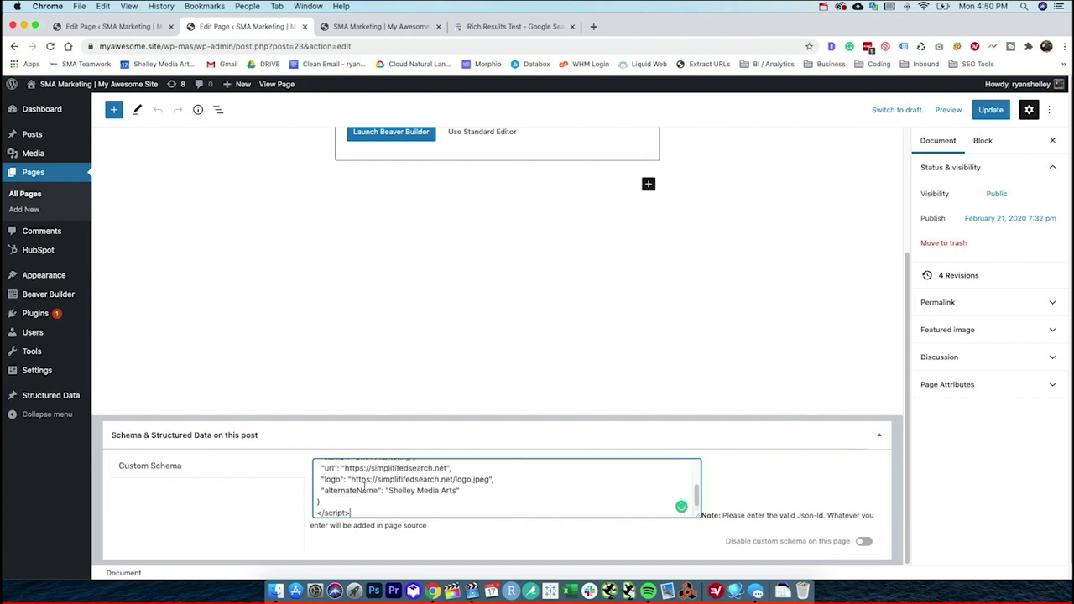
pyautogui.click(989, 109)
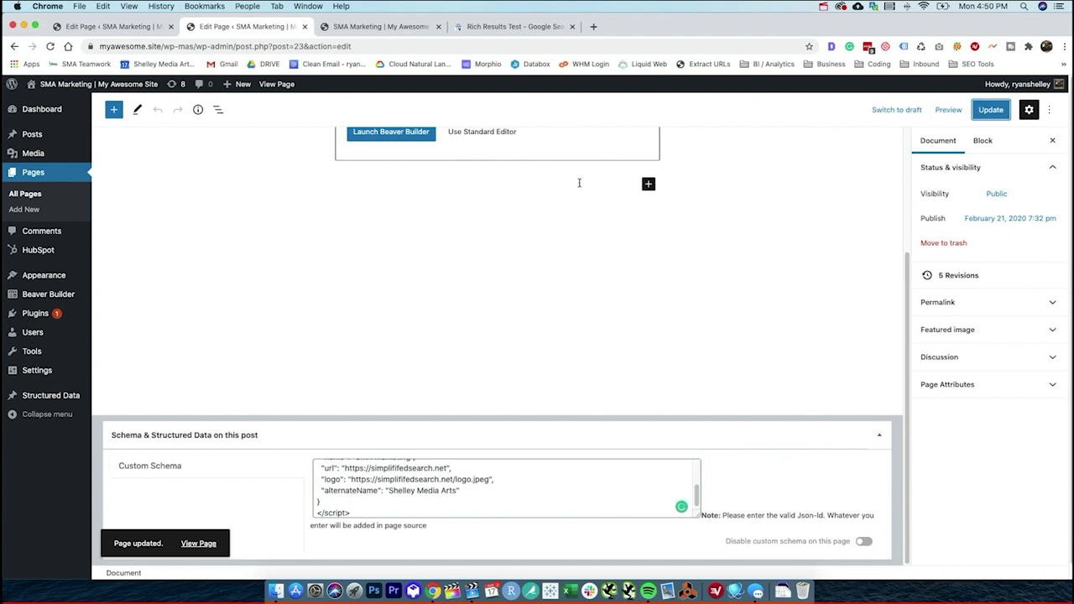
pyautogui.scroll(5, 557, 177)
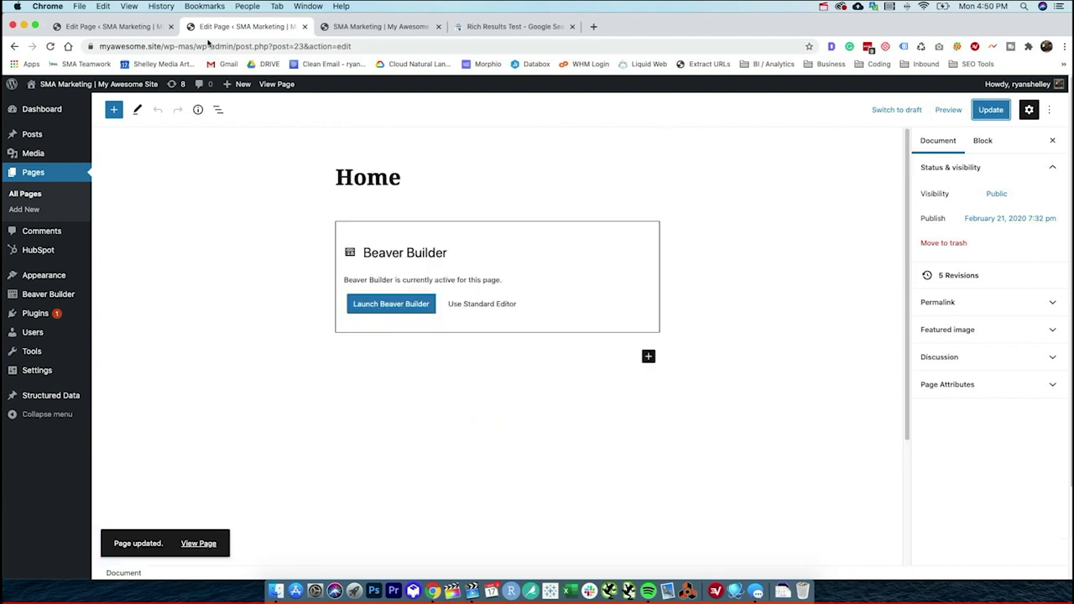
pyautogui.moveTo(197, 46); pyautogui.dragTo(99, 47)
pyautogui.hotkey('ctrl', 'c')
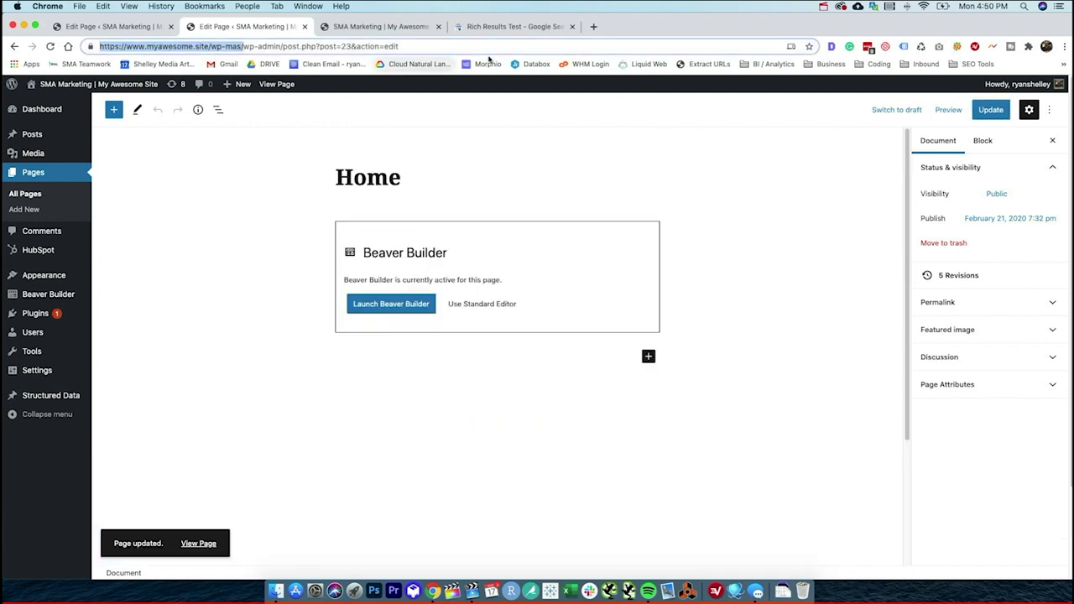
# - Run the Rich Results Test on the site's home URL
pyautogui.click(517, 27)
pyautogui.click(214, 128)
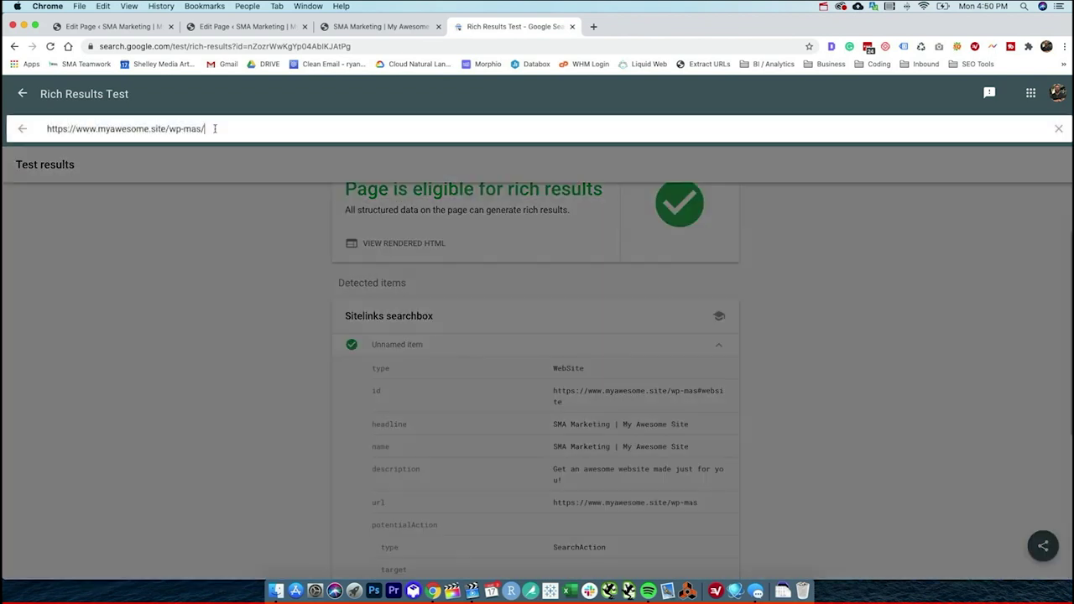
pyautogui.hotkey('ctrl', 'a')
pyautogui.hotkey('ctrl', 'v')
pyautogui.press('Return')
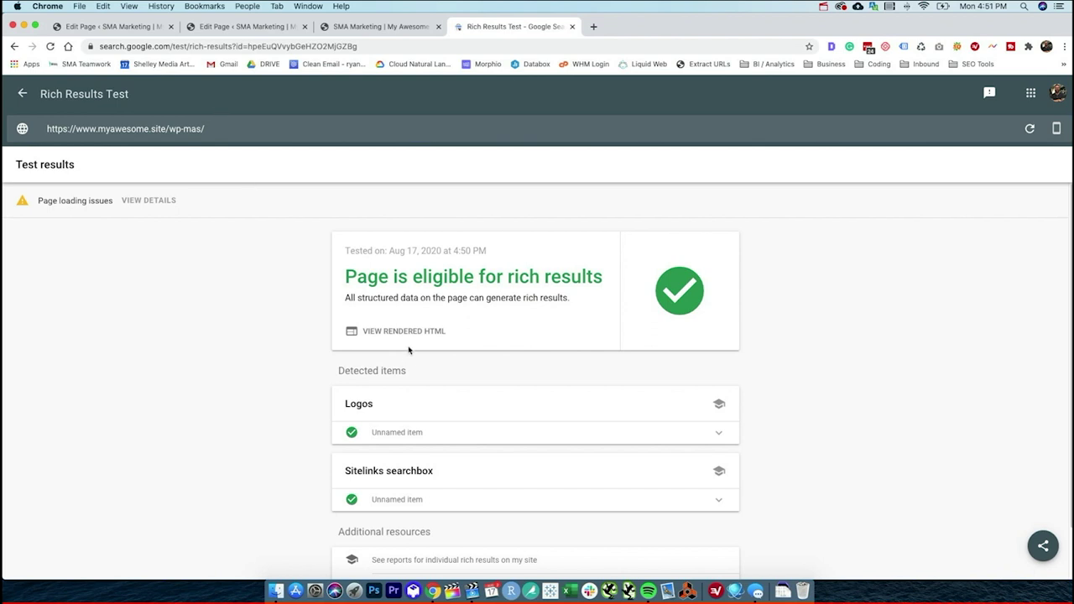
# - Check the detected Logos item's details, then return to the Home page editor
pyautogui.click(466, 432)
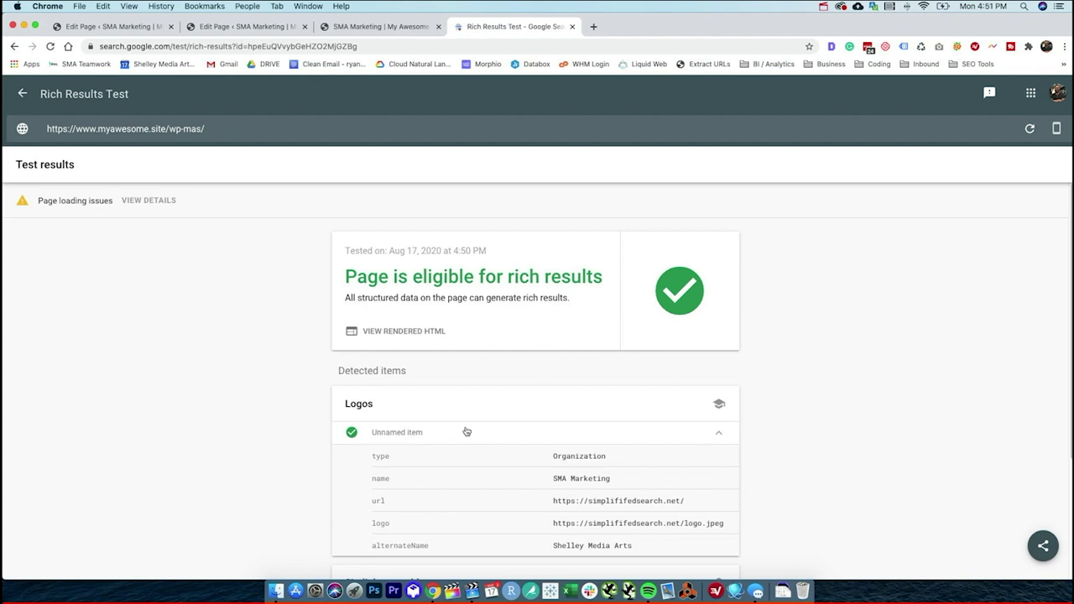
pyautogui.scroll(-1, 484, 441)
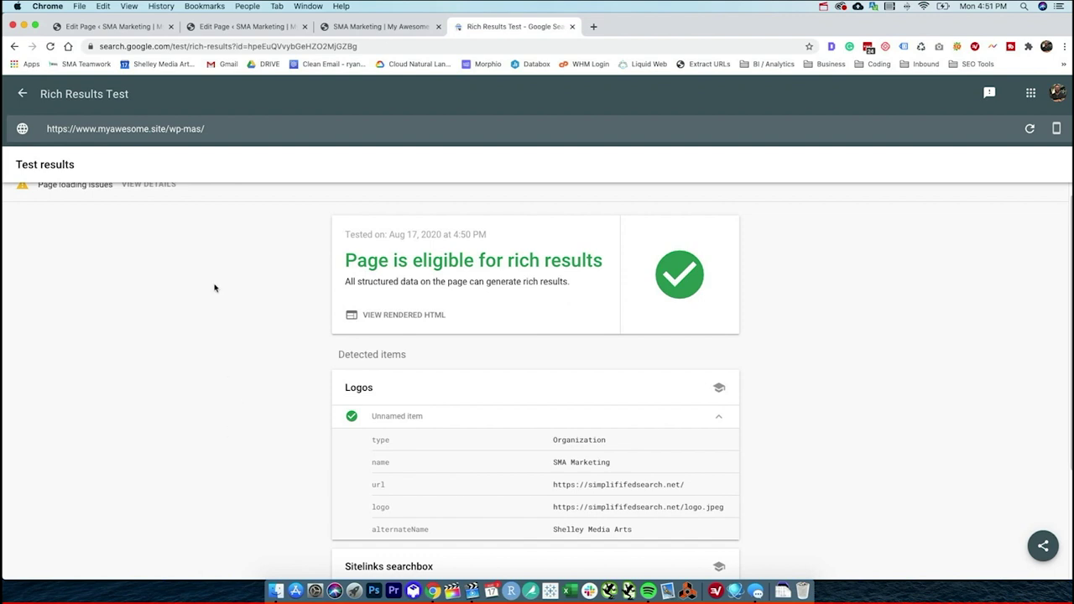
pyautogui.click(214, 27)
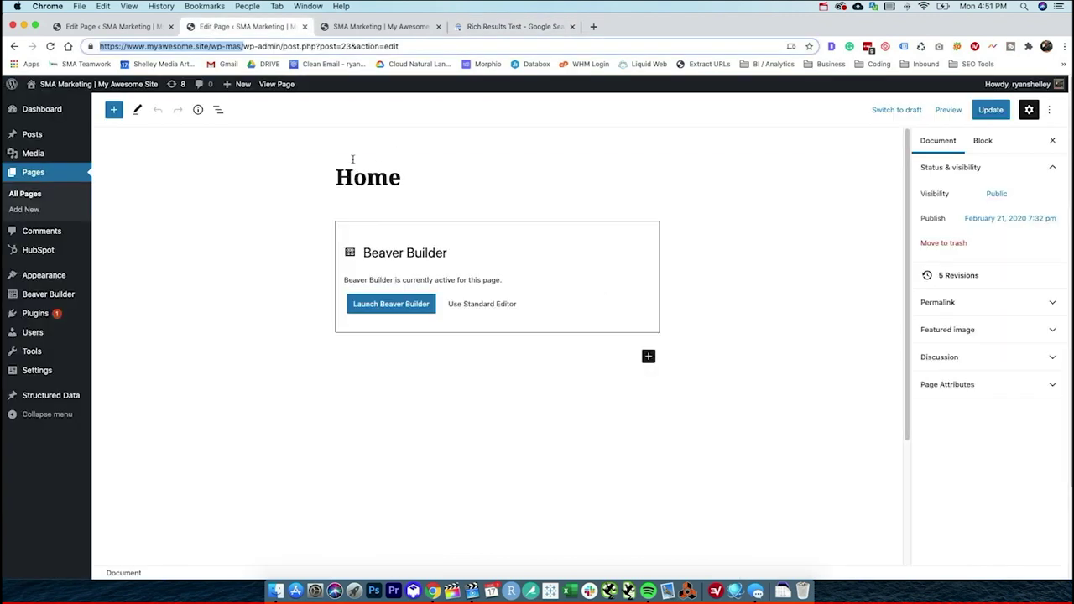
# - Open the Structured Data Schema Types list showing Organization enabled on posts
pyautogui.scroll(-3, 304, 209)
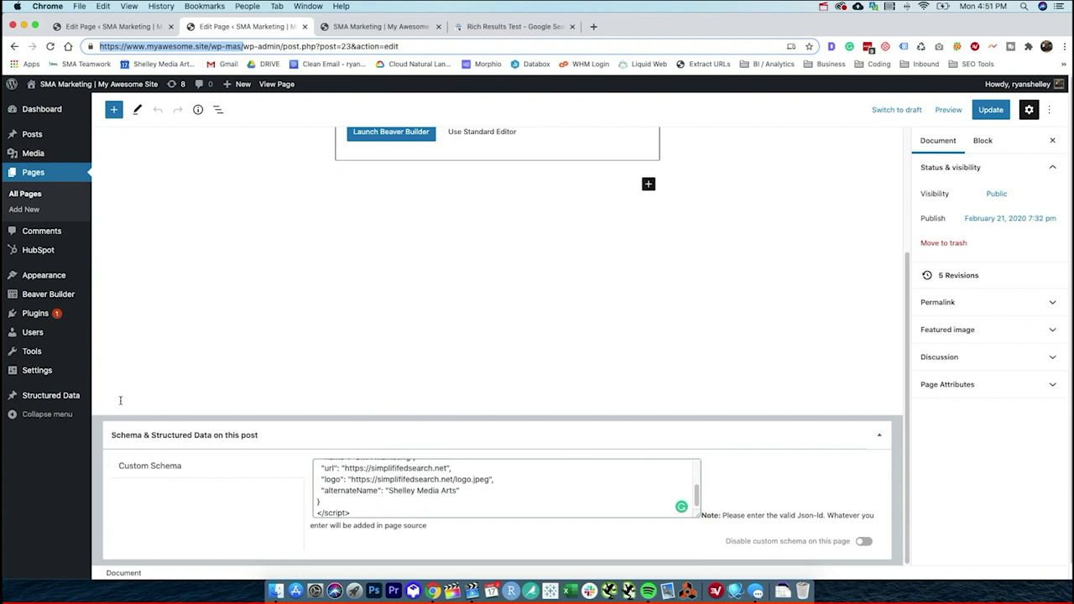
pyautogui.click(51, 396)
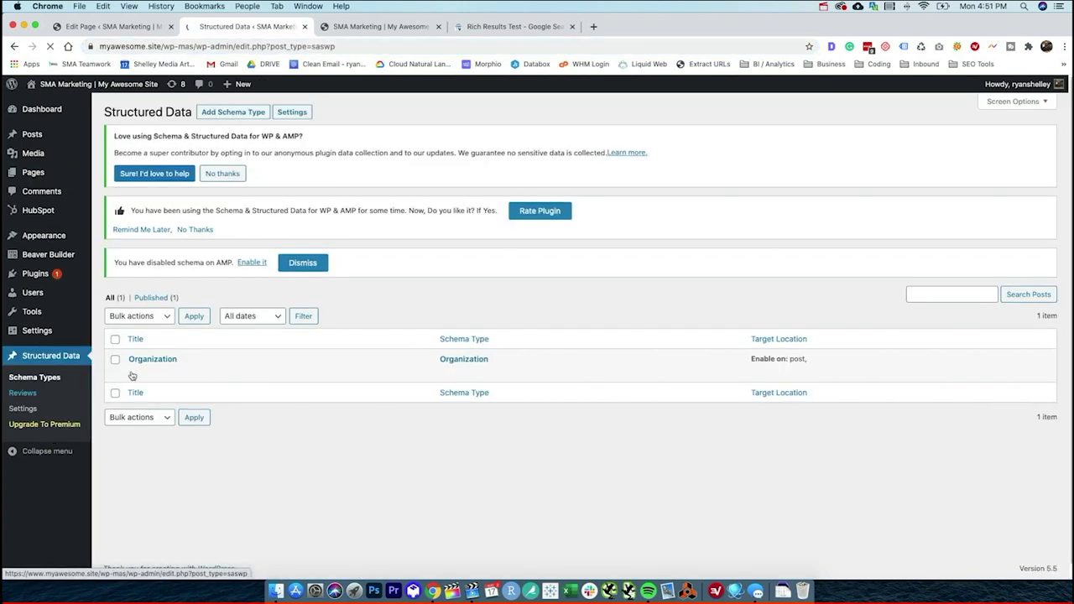